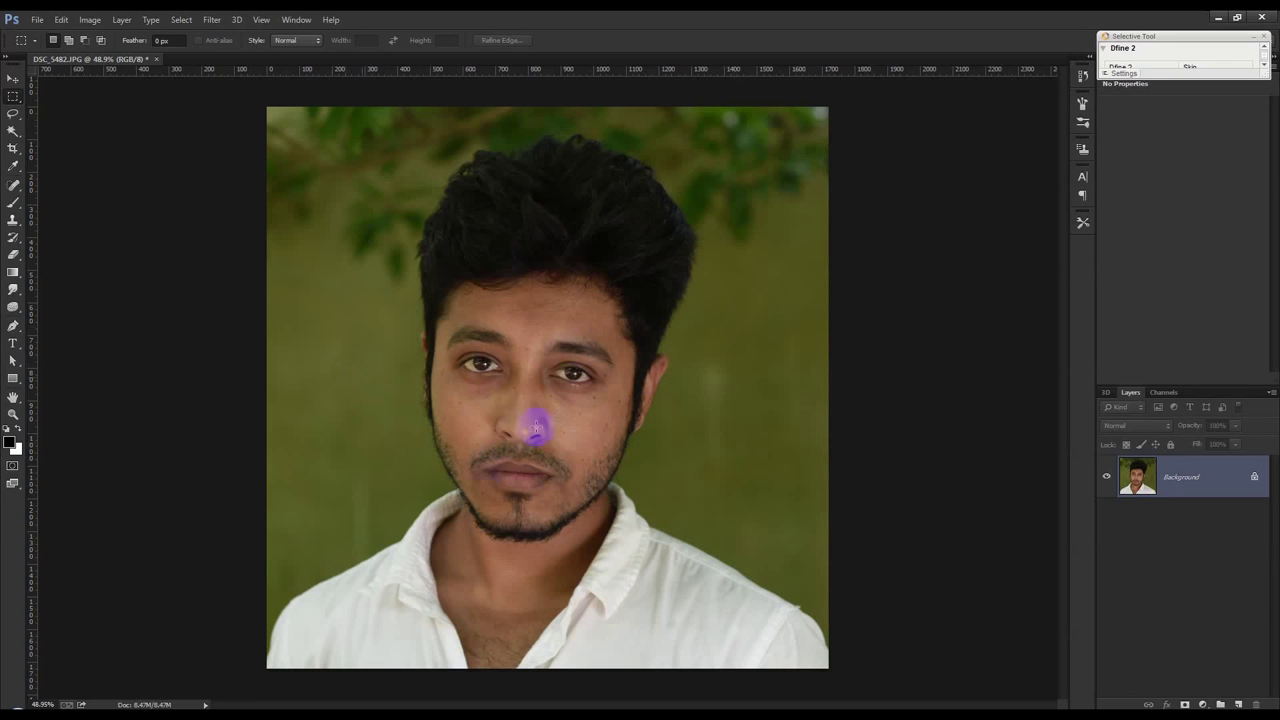
# - Zoom in and out to inspect the face, switch to the Move tool, and show the Filter menu
pyautogui.scroll(5, 543, 427)
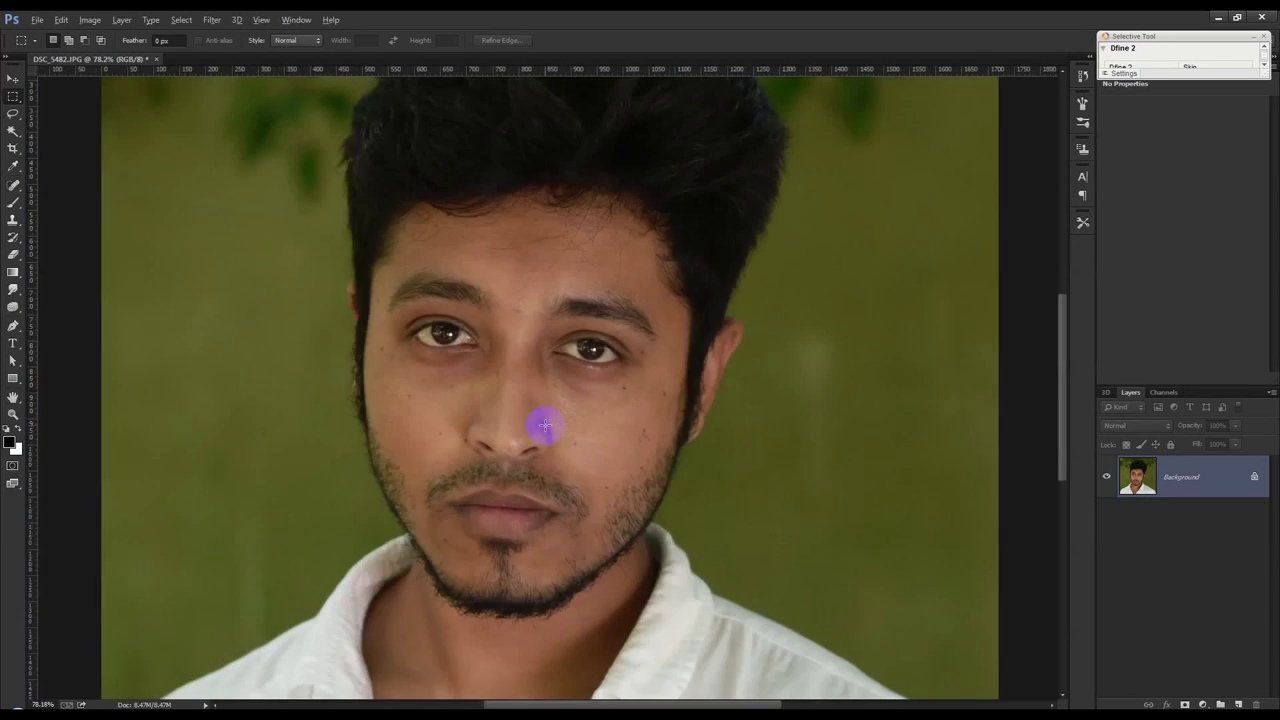
pyautogui.click(13, 80)
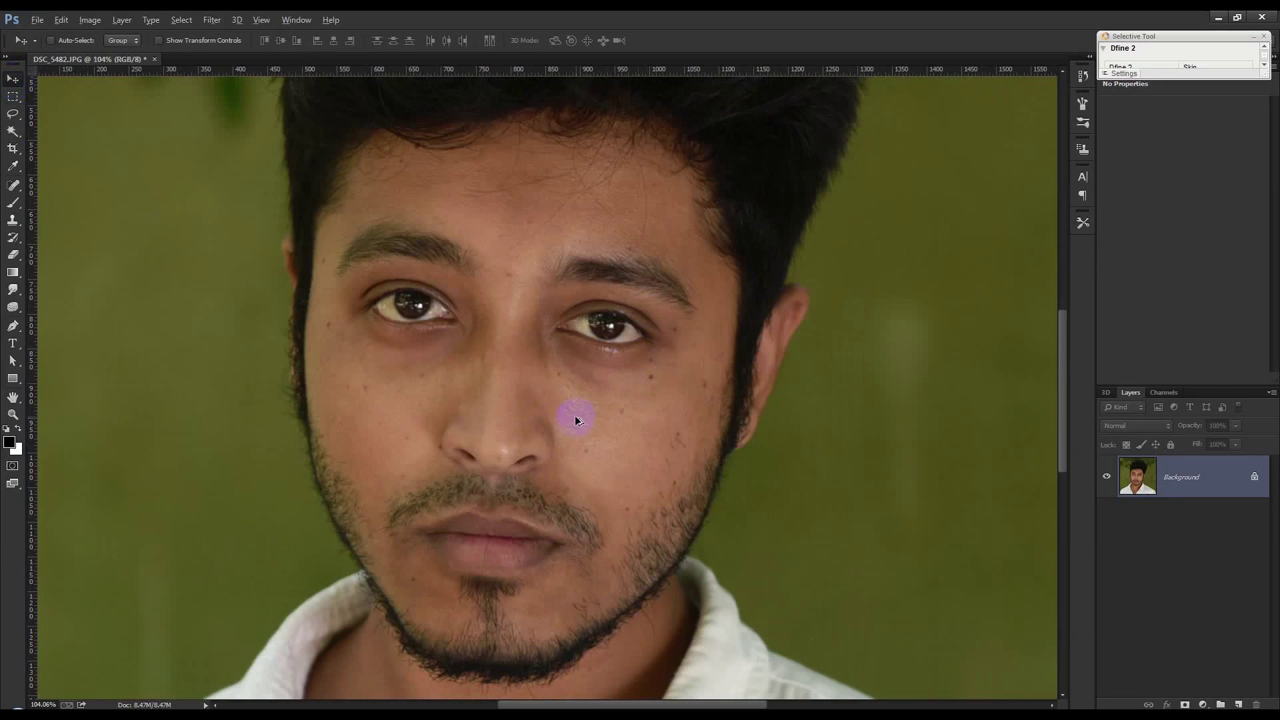
pyautogui.scroll(-5, 572, 419)
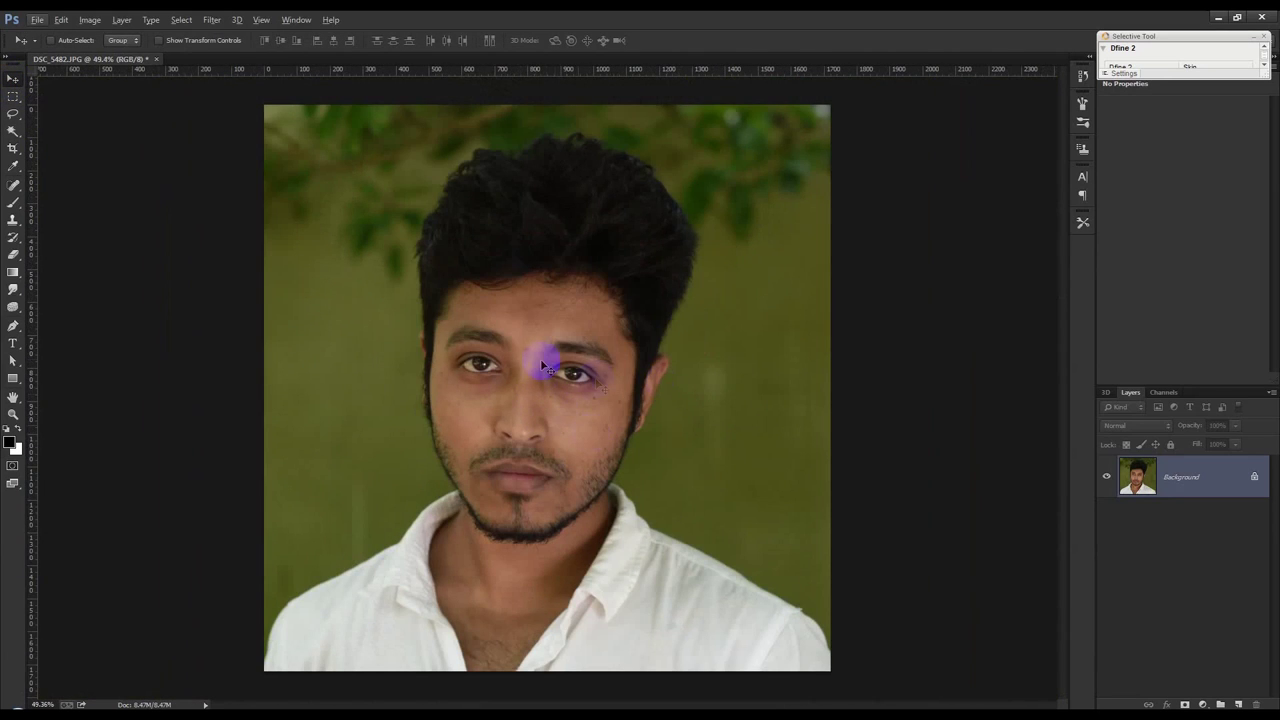
pyautogui.scroll(-1, 582, 382)
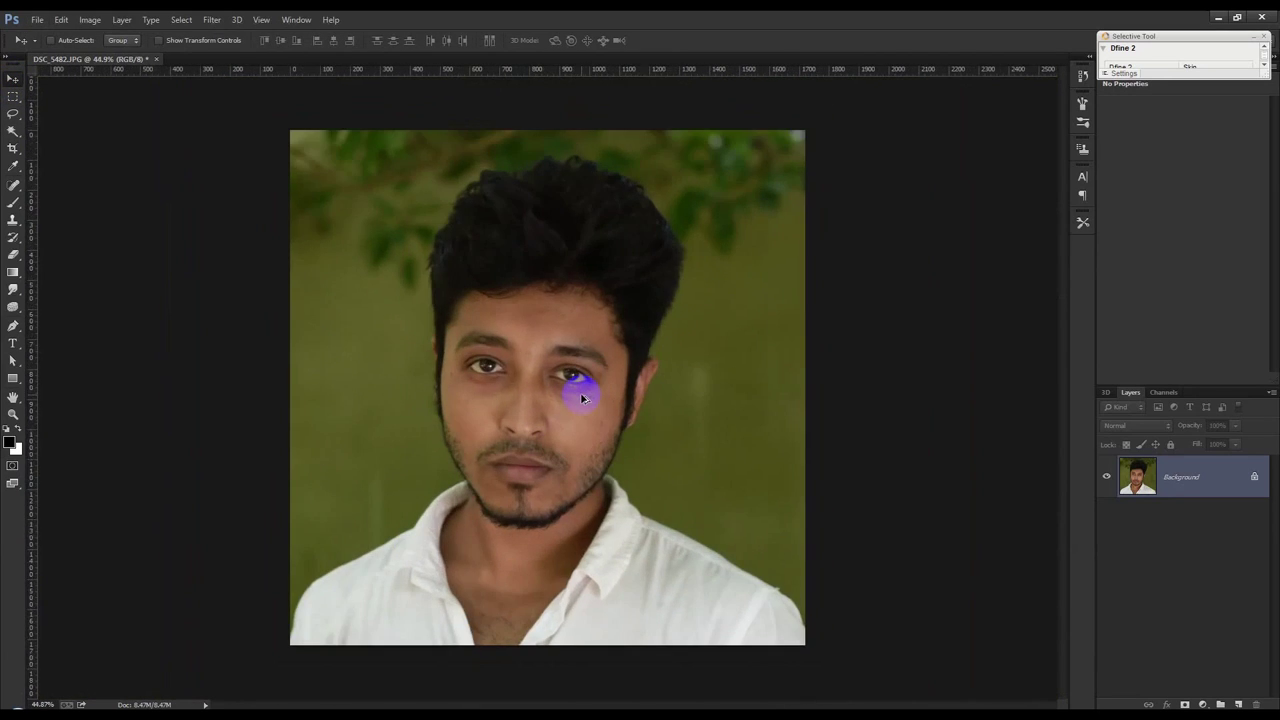
pyautogui.scroll(1, 582, 398)
pyautogui.click(212, 19)
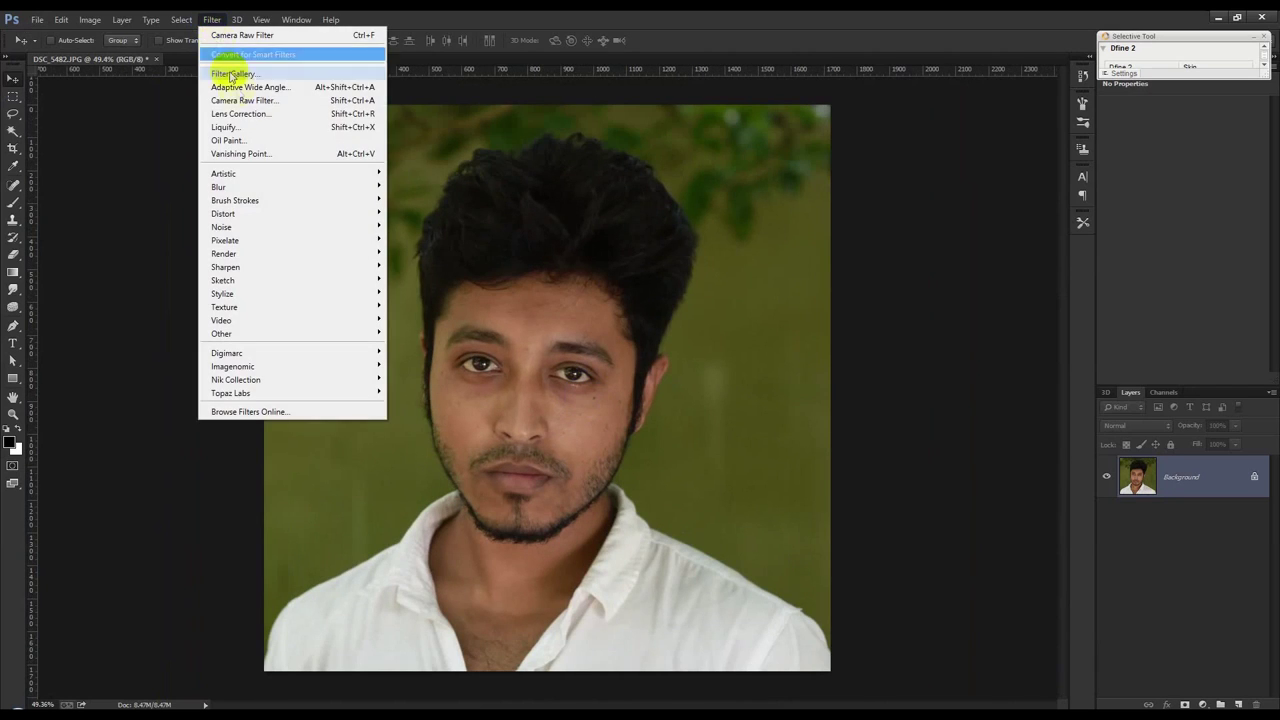
# - Apply a Camera Raw Filter with Highlights -100, Shadows +77 and Whites +33
pyautogui.click(244, 100)
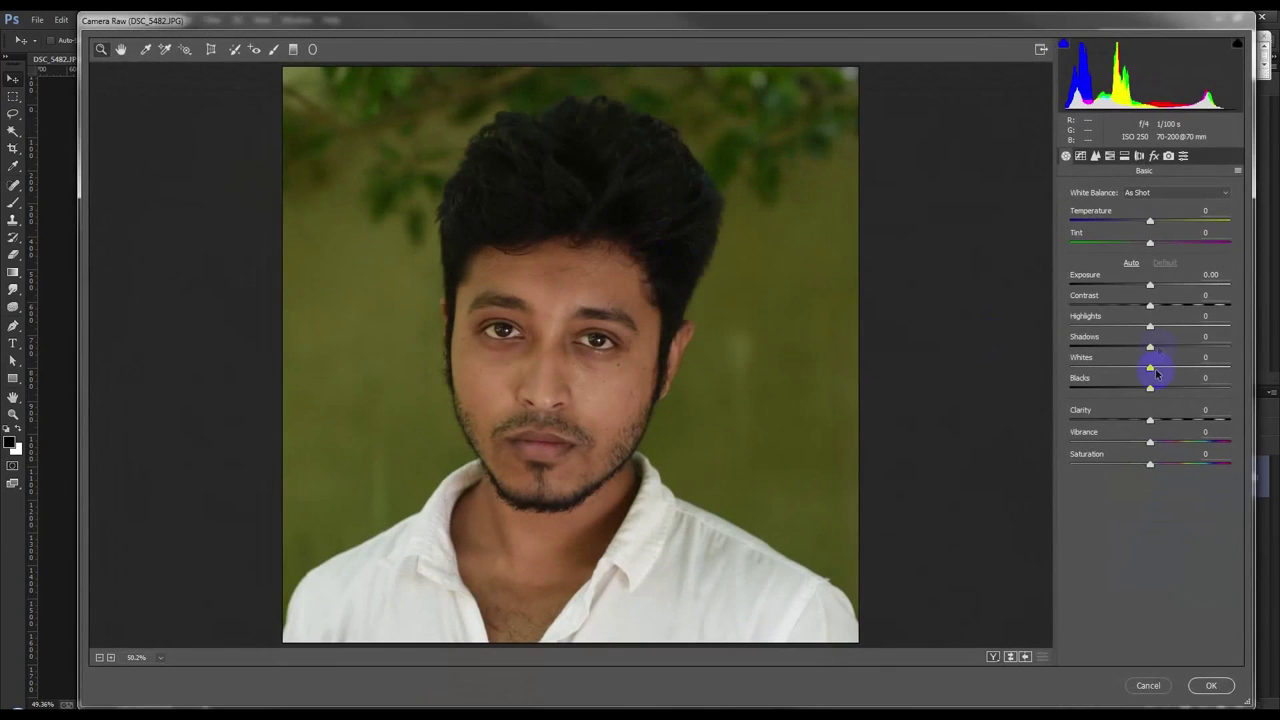
pyautogui.moveTo(1150, 328); pyautogui.dragTo(1075, 325)
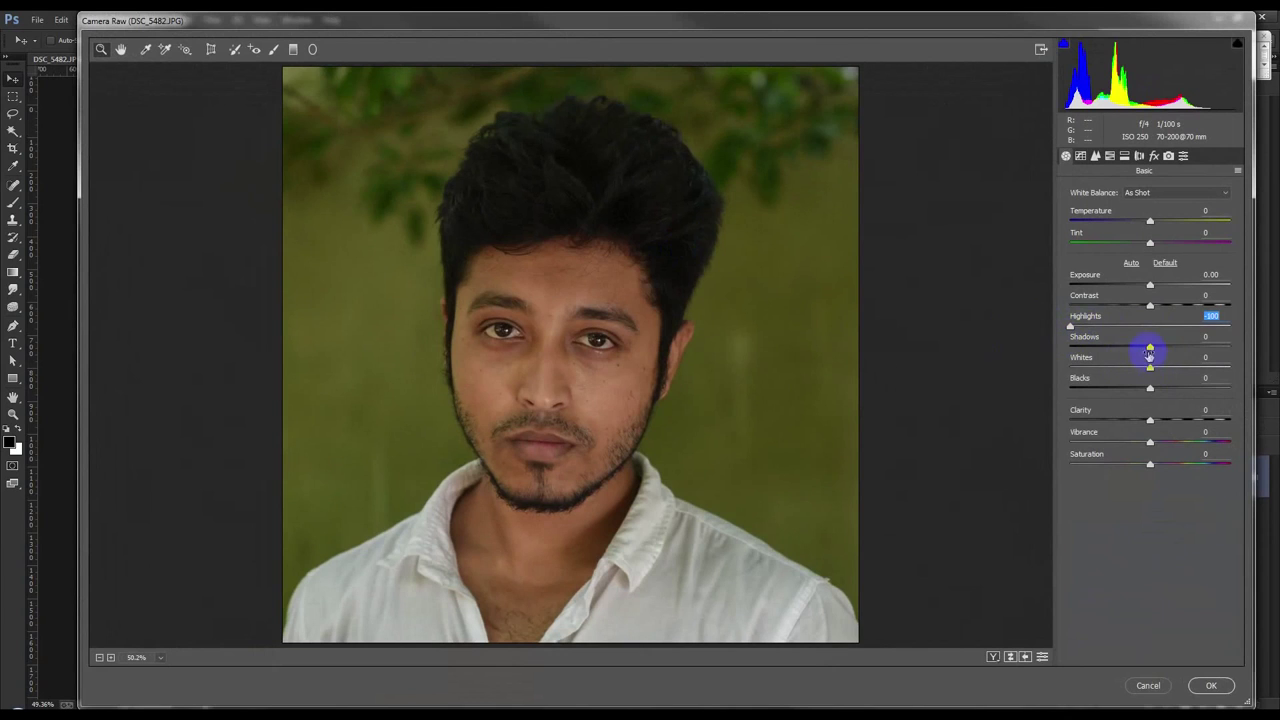
pyautogui.moveTo(1150, 347)
pyautogui.mouseDown()
pyautogui.moveTo(1217, 350)
pyautogui.moveTo(1177, 368)
pyautogui.mouseUp()
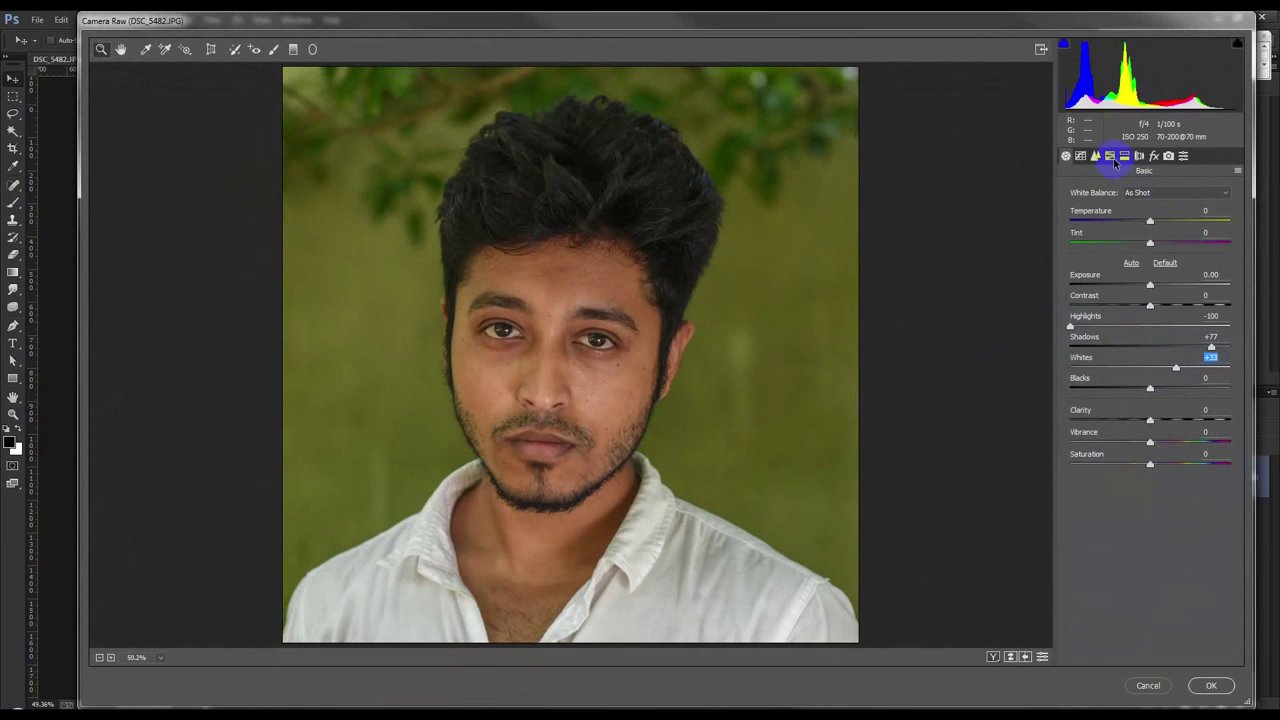
pyautogui.click(1226, 683)
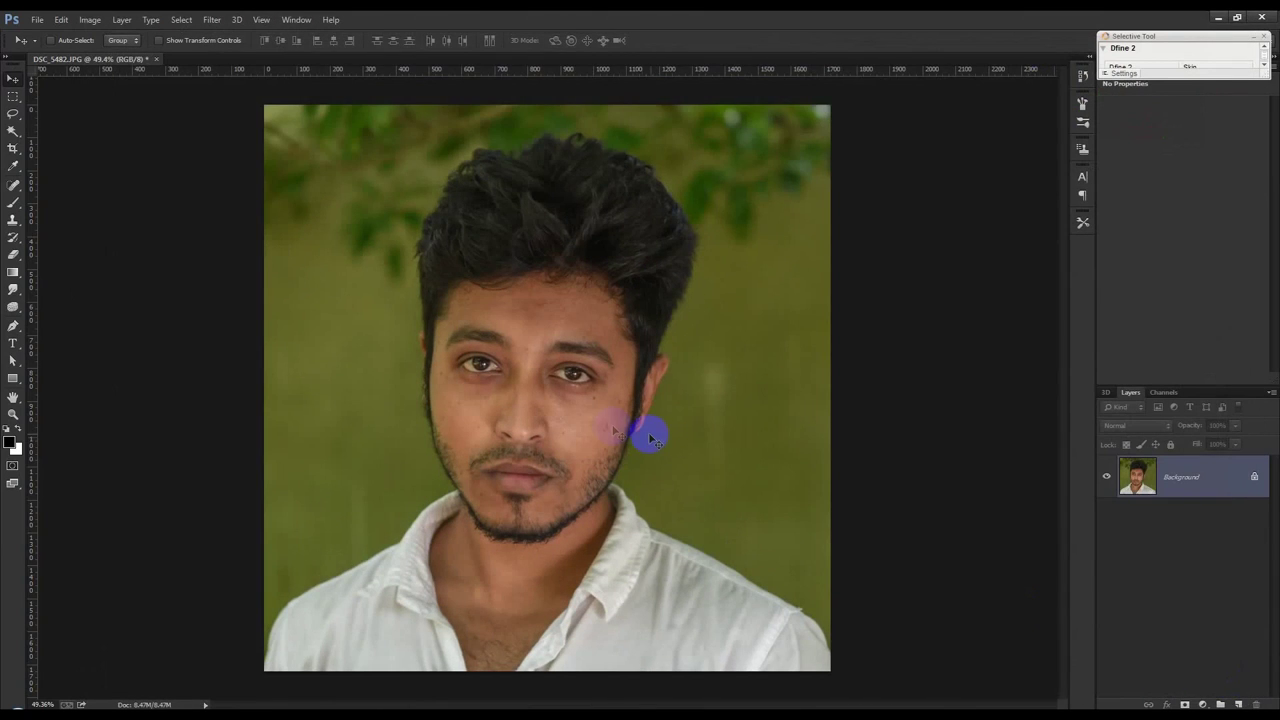
pyautogui.scroll(2, 587, 426)
pyautogui.scroll(-2, 587, 426)
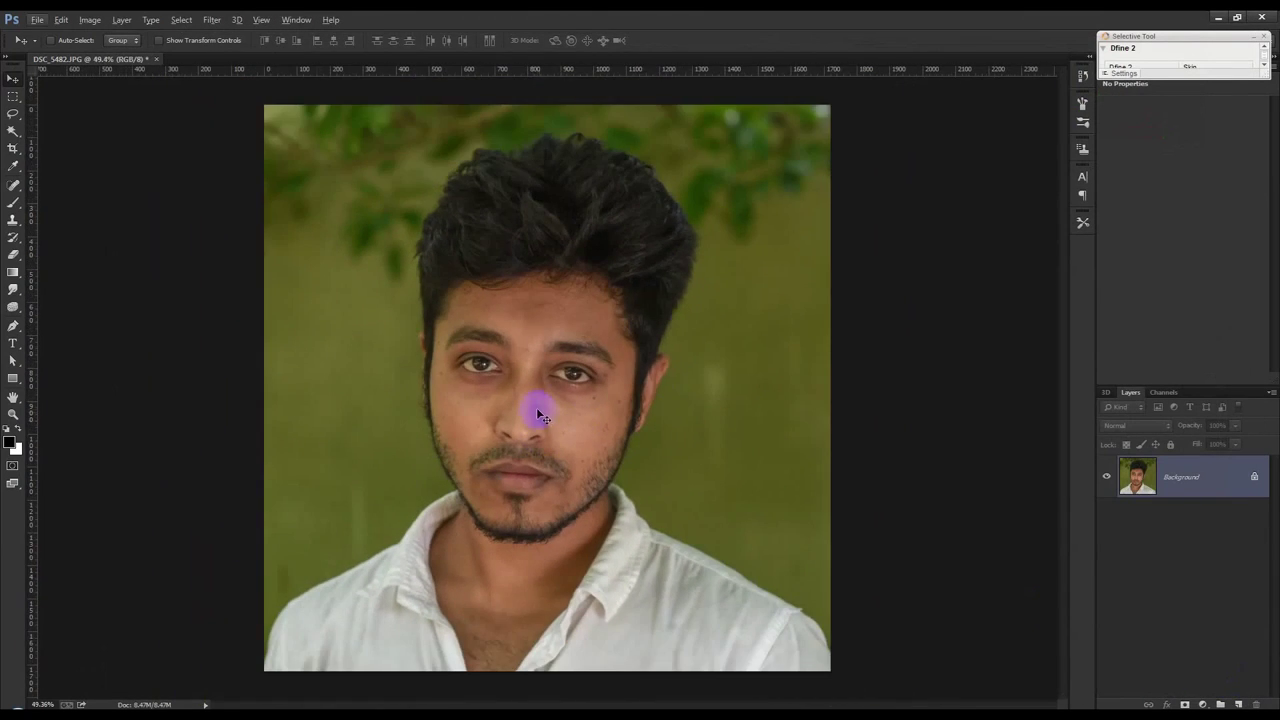
pyautogui.scroll(1, 515, 510)
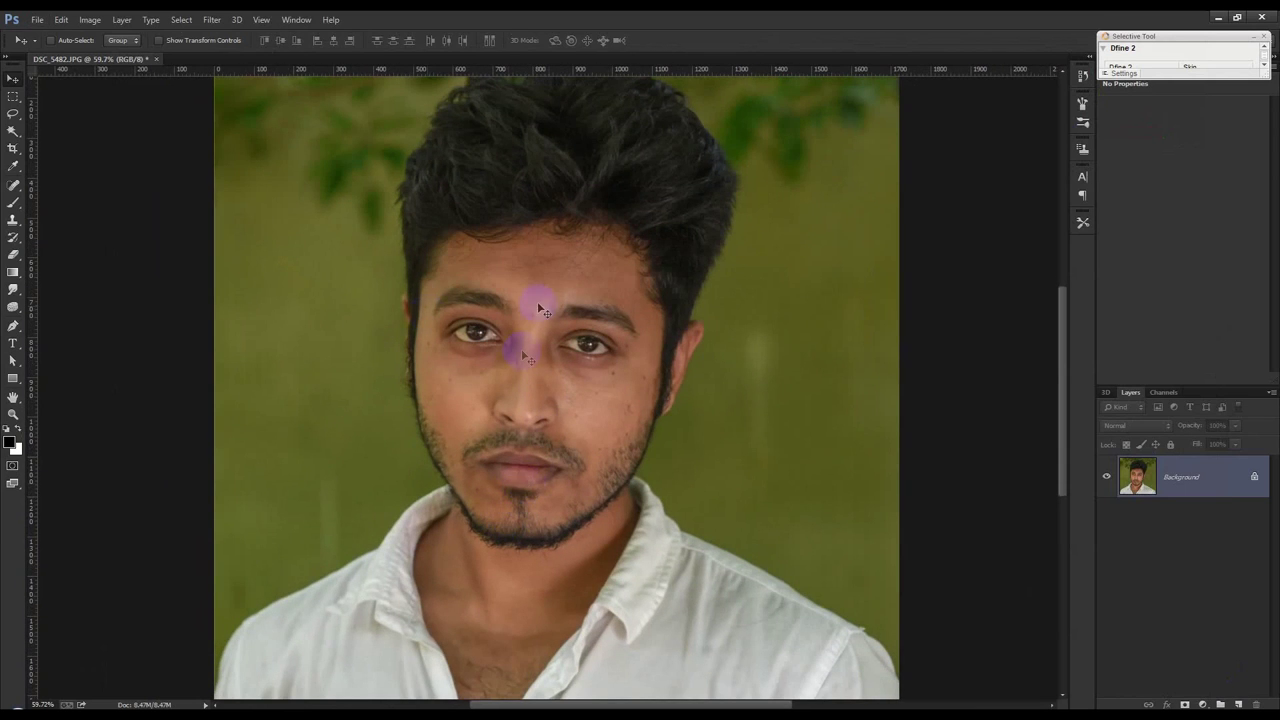
pyautogui.scroll(2, 538, 308)
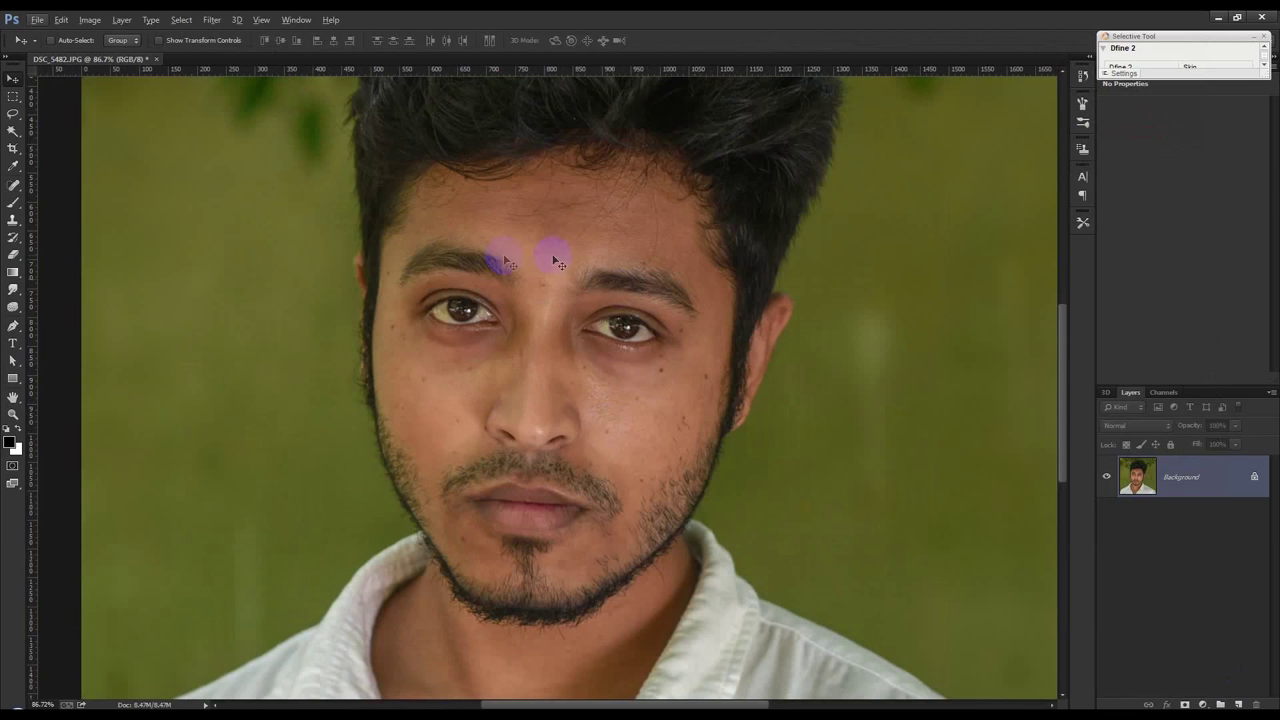
pyautogui.scroll(1, 560, 270)
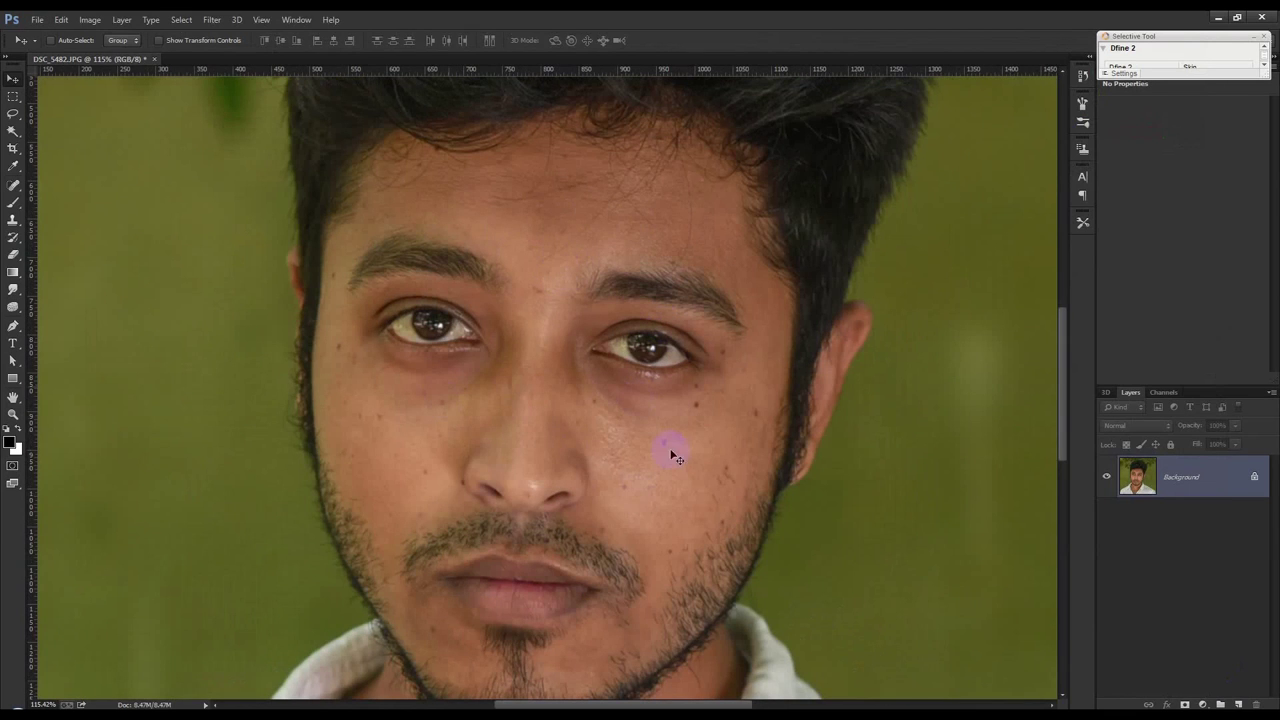
pyautogui.scroll(-1, 656, 408)
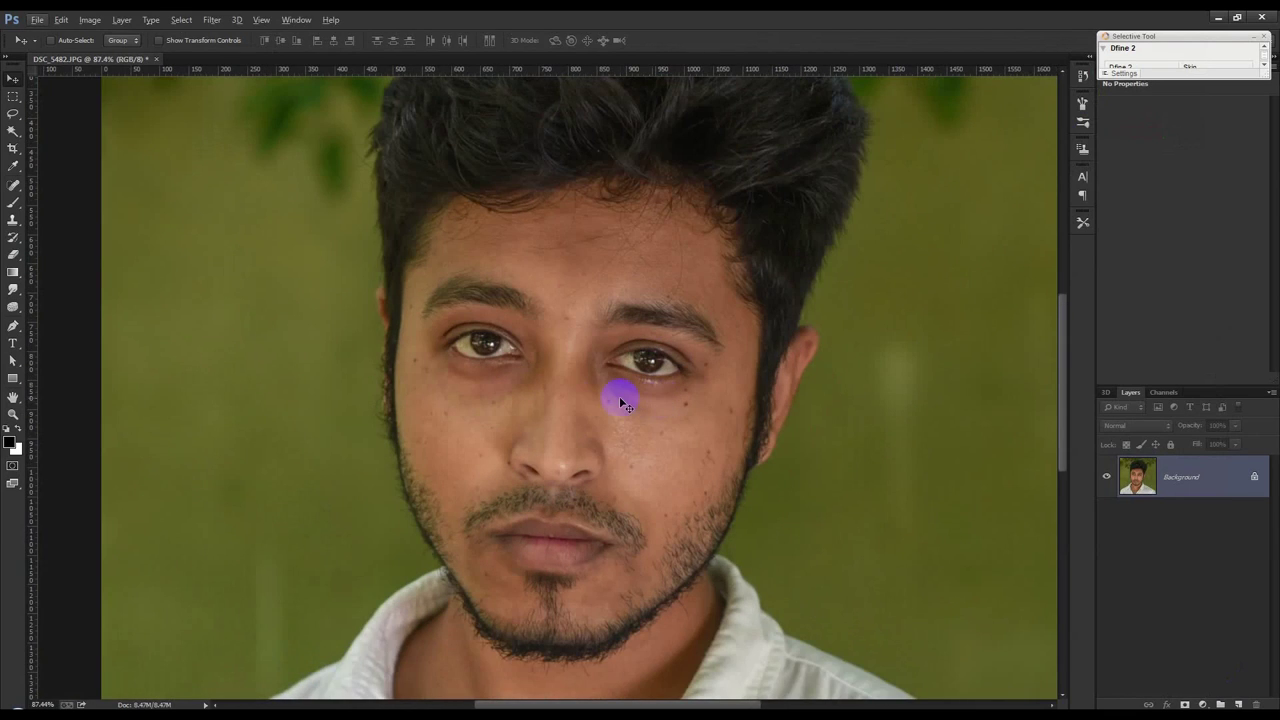
pyautogui.scroll(-1, 620, 403)
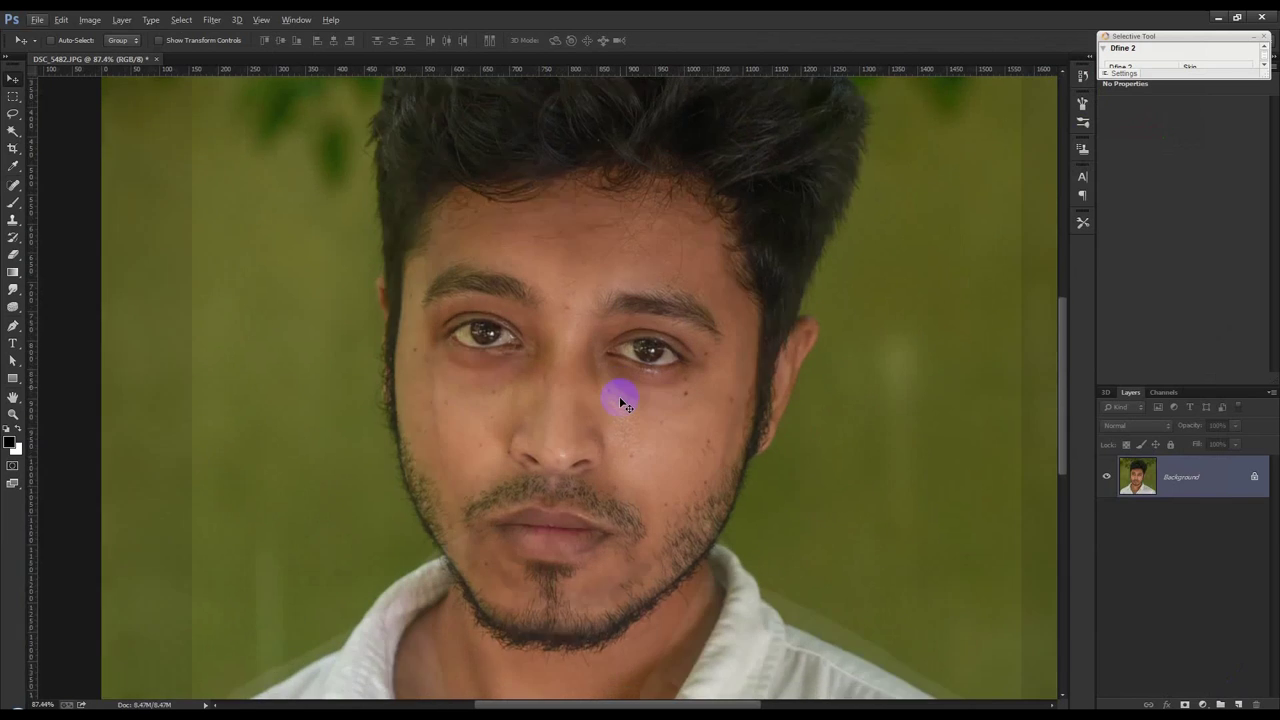
pyautogui.scroll(-1, 814, 437)
pyautogui.scroll(-1, 814, 437)
pyautogui.rightClick(1182, 482)
# - Duplicate the photo layer with Ctrl+J, unlock the Background and rename it 1
pyautogui.click(1204, 480)
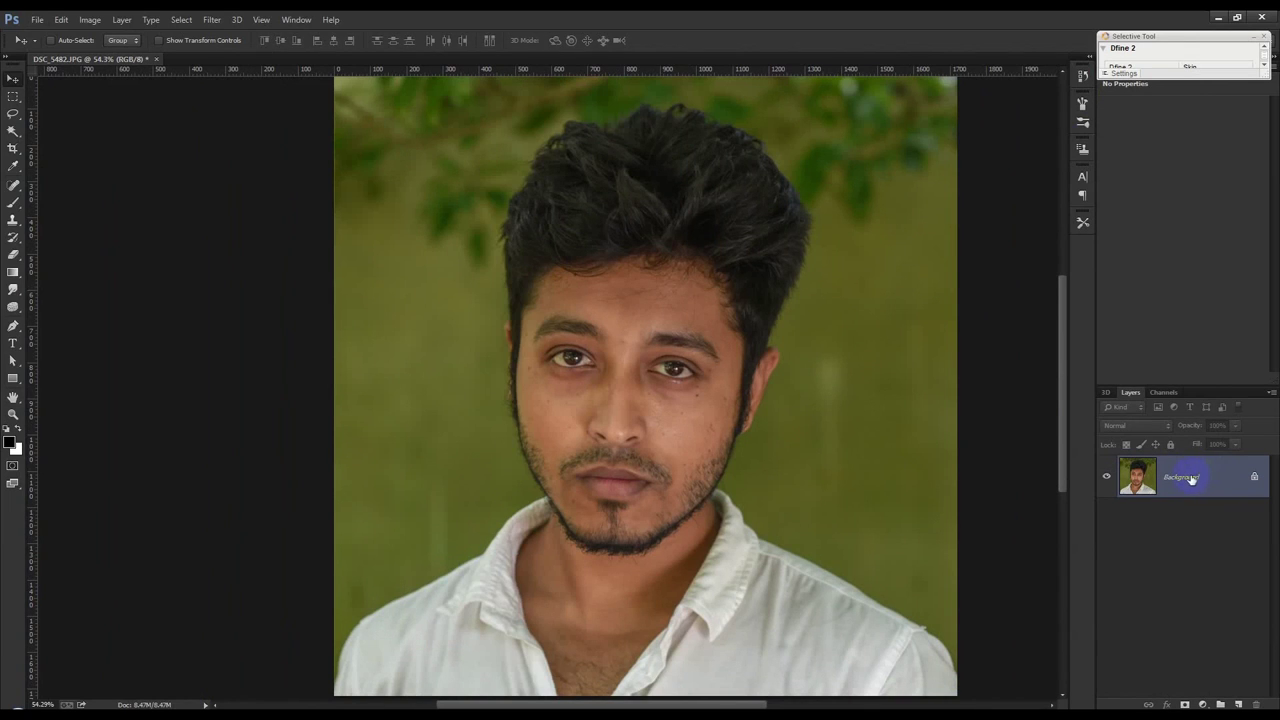
pyautogui.hotkey('ctrl', 'j')
pyautogui.hotkey('ctrl', 'j')
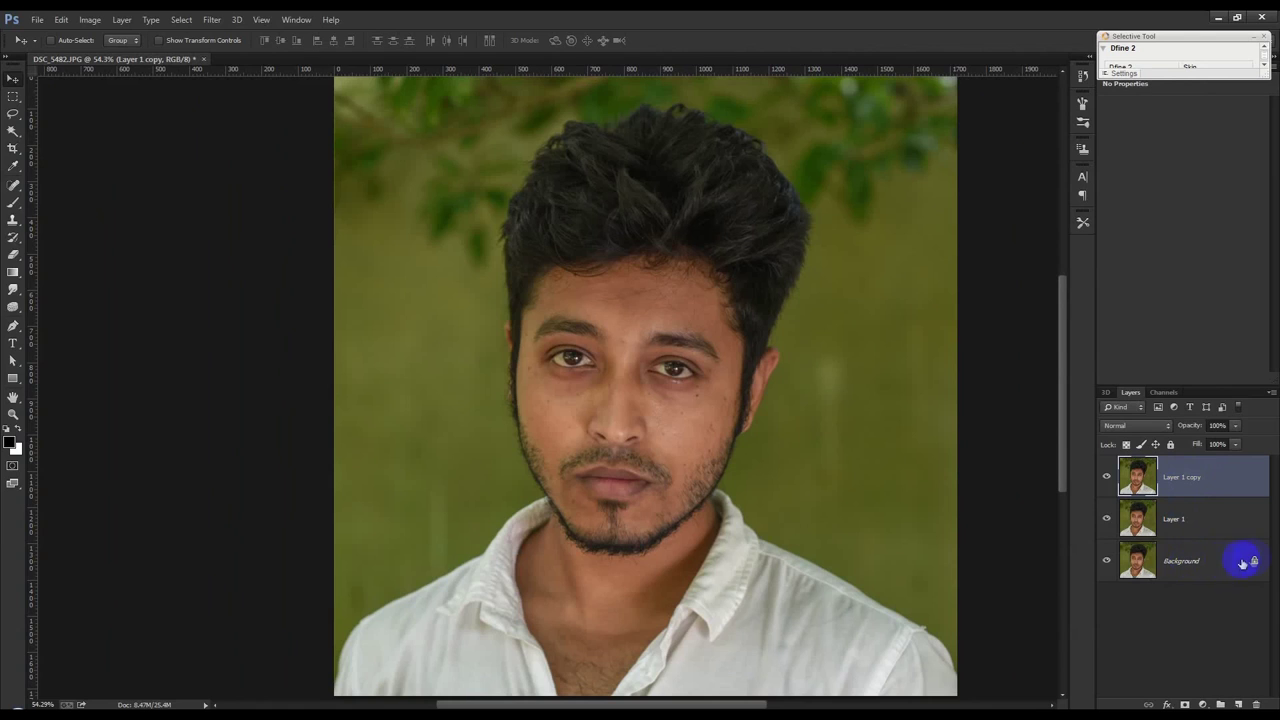
pyautogui.click(1181, 560)
pyautogui.doubleClick(1181, 560)
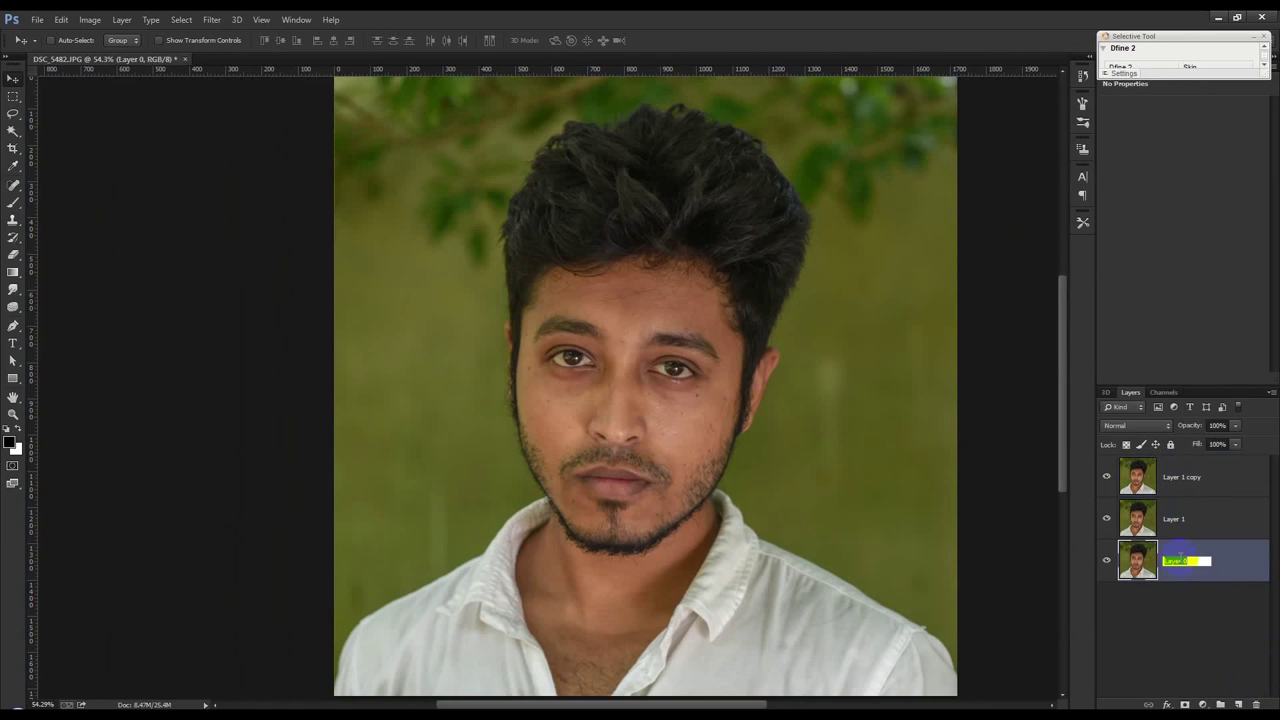
pyautogui.doubleClick(1178, 520)
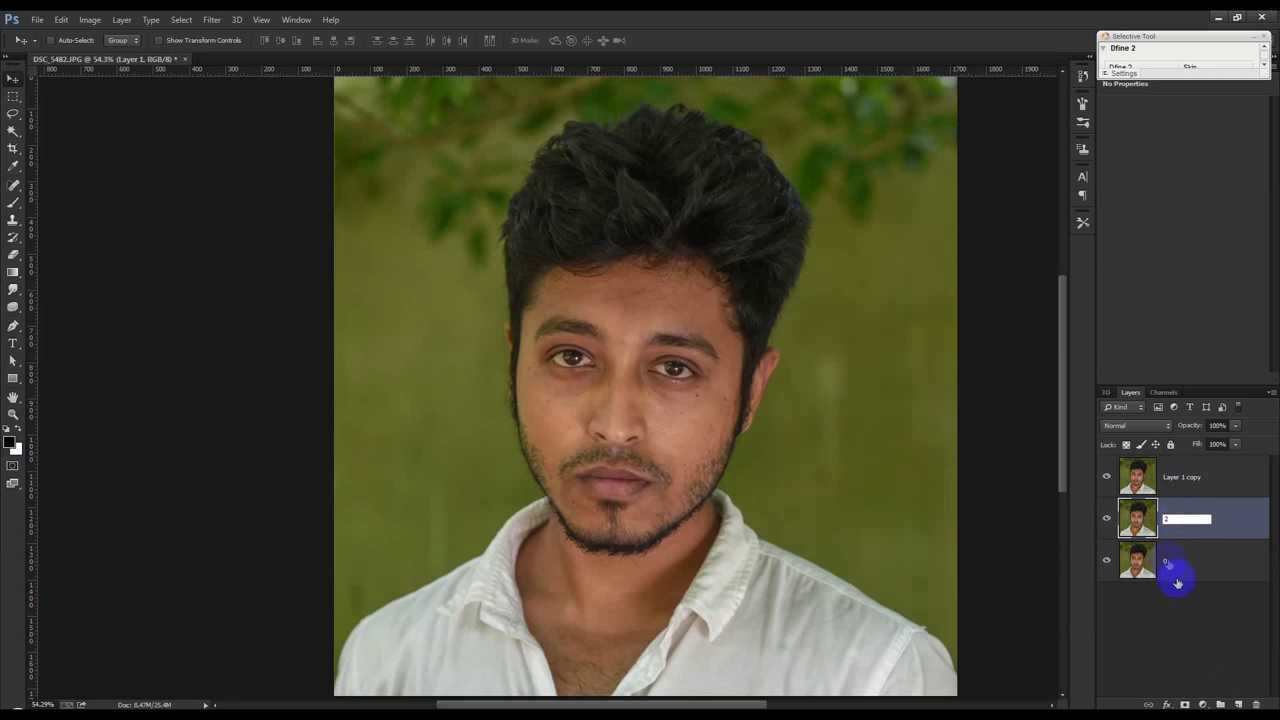
pyautogui.click(1166, 560)
pyautogui.write('1')
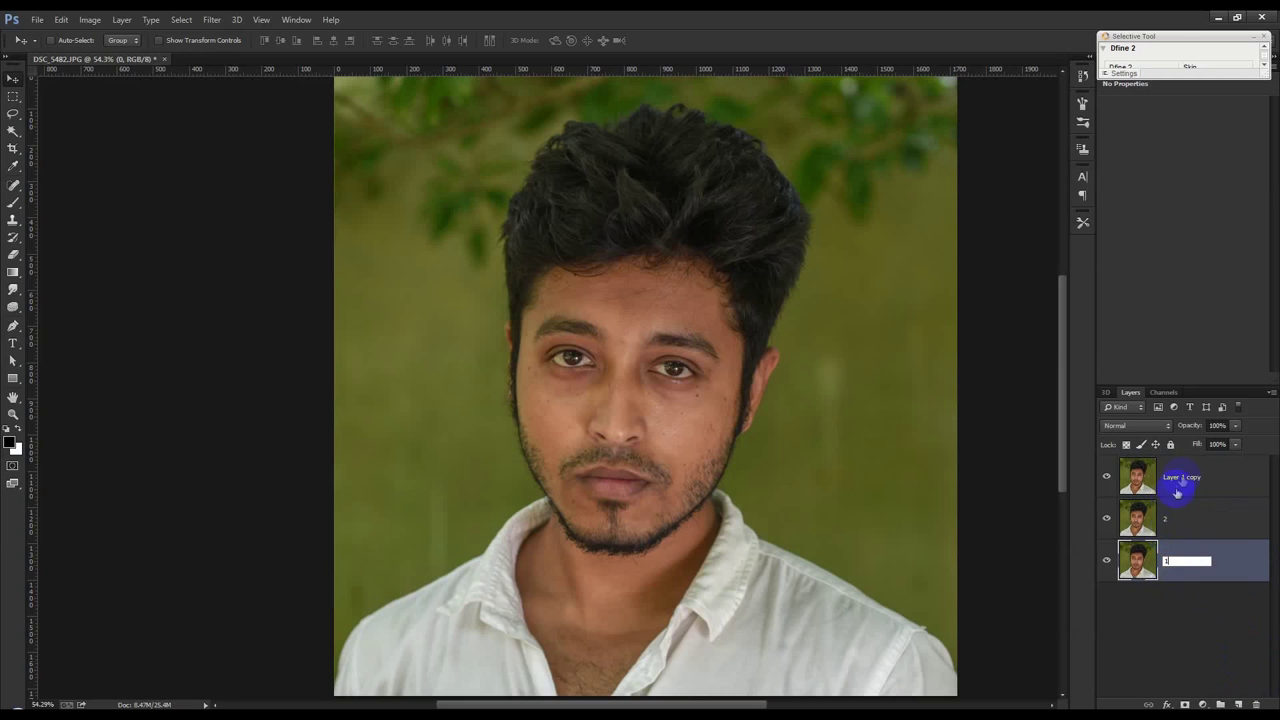
# - Rename the top copy 3, inspect the portrait, then merge the copies down into layer 1
pyautogui.doubleClick(1184, 476)
pyautogui.write('3')
pyautogui.click(1194, 548)
pyautogui.click(1200, 480)
pyautogui.scroll(2, 694, 431)
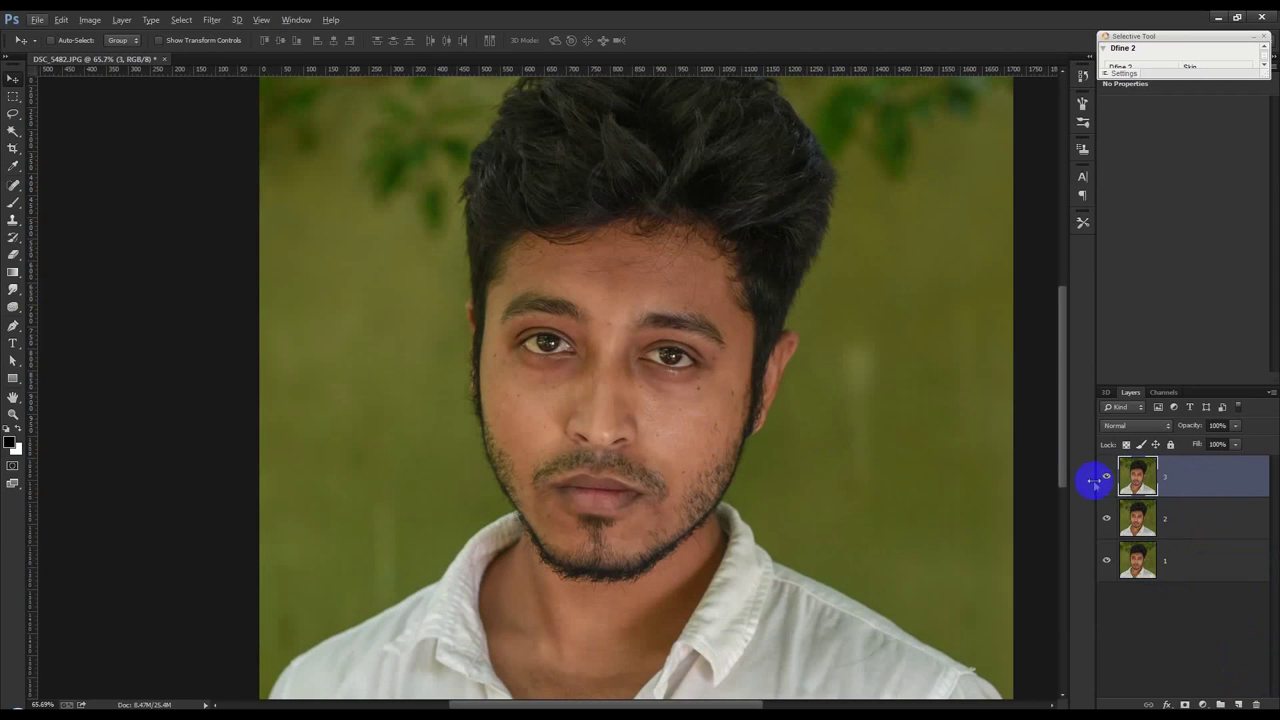
pyautogui.scroll(3, 670, 405)
pyautogui.scroll(2, 670, 405)
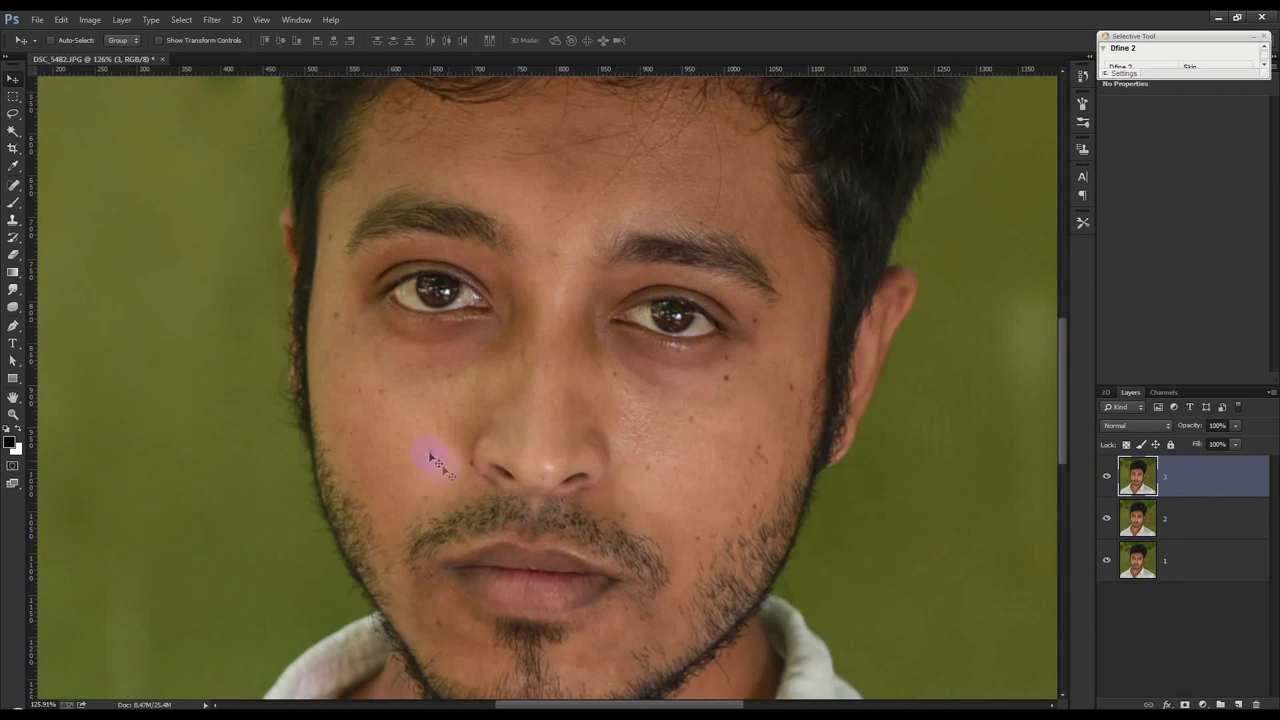
pyautogui.scroll(-10, 911, 477)
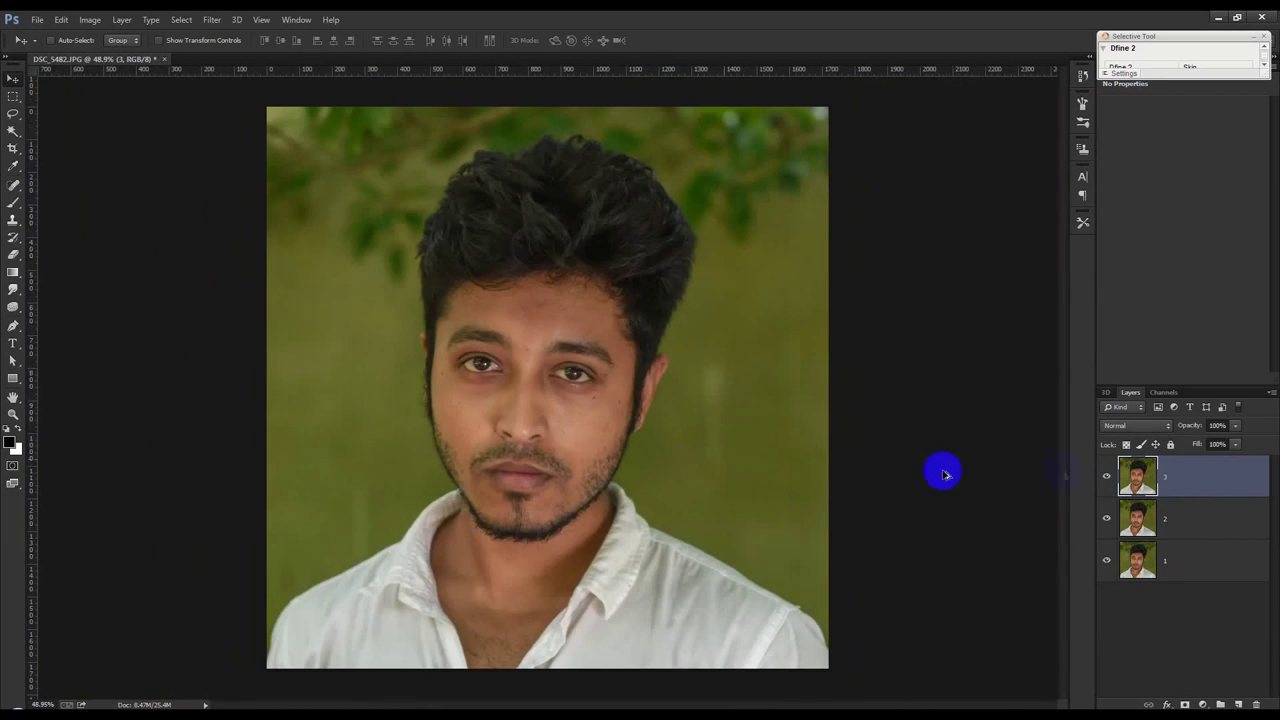
pyautogui.hotkey('ctrl', 'shift', 'e')
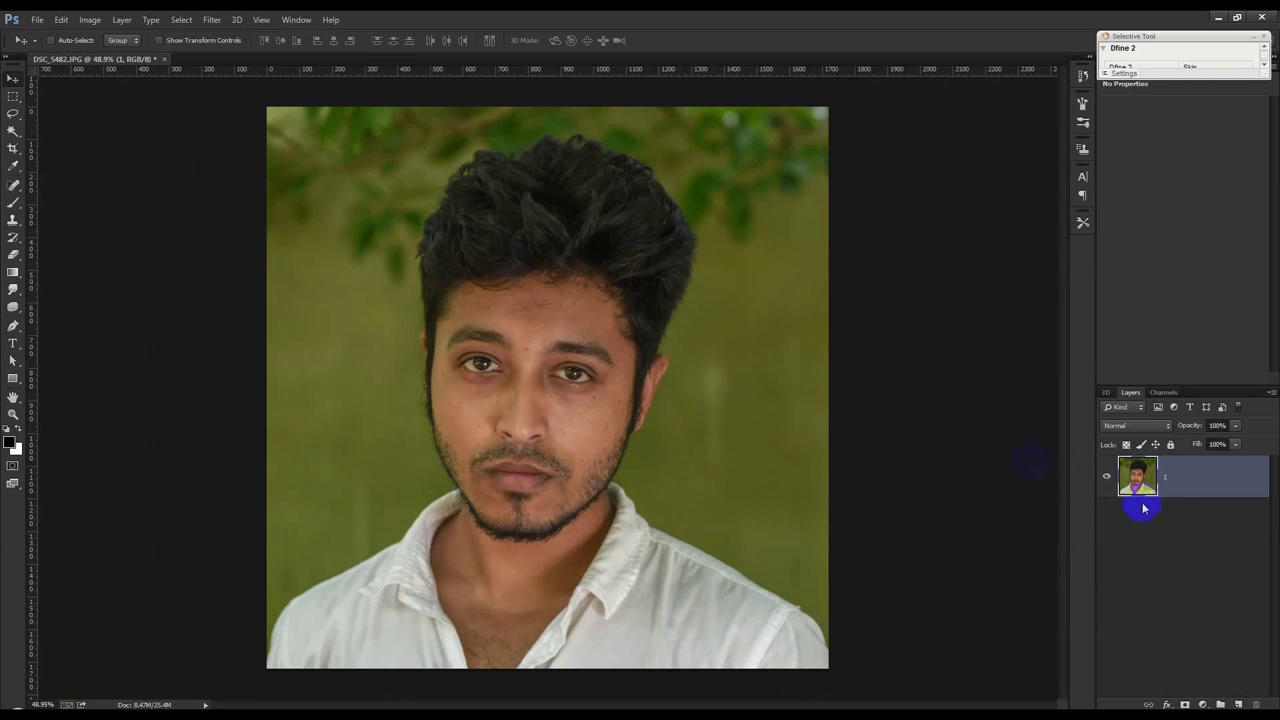
# - Select the Spot Healing Brush and heal four spots on the cheeks and under the nostril
pyautogui.scroll(2, 443, 443)
pyautogui.scroll(2, 504, 357)
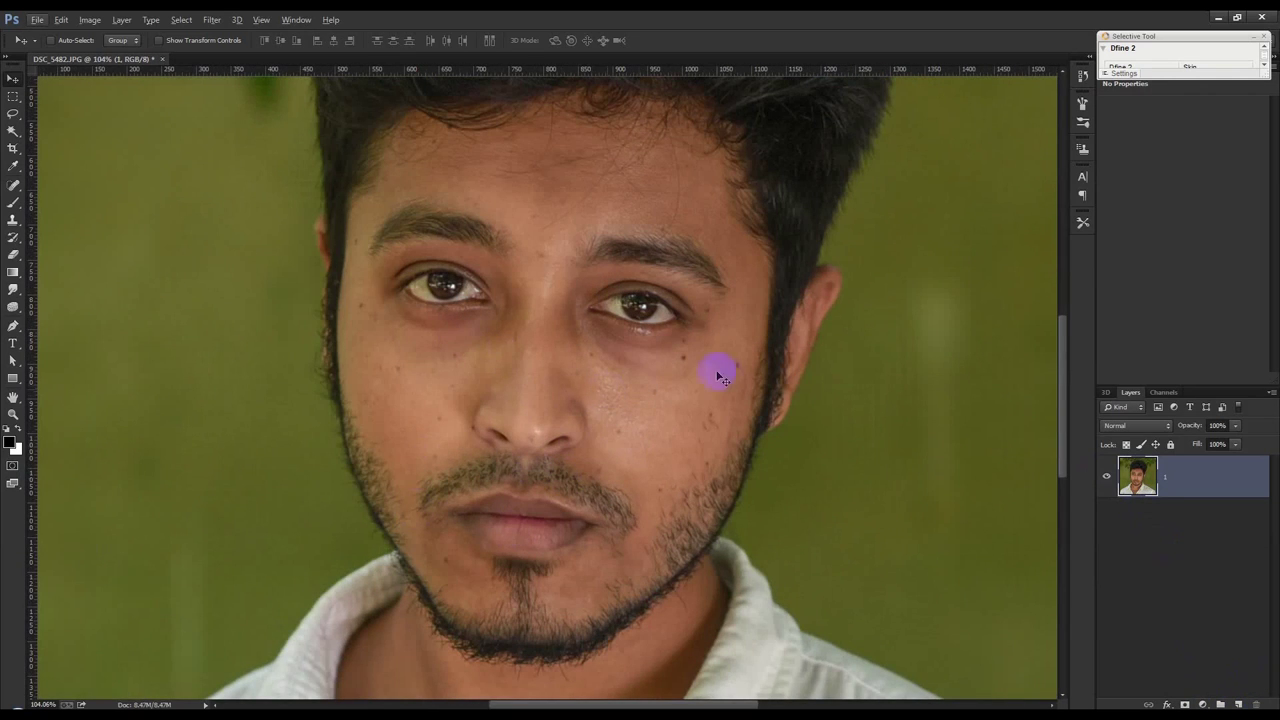
pyautogui.moveTo(14, 185); pyautogui.dragTo(72, 193)
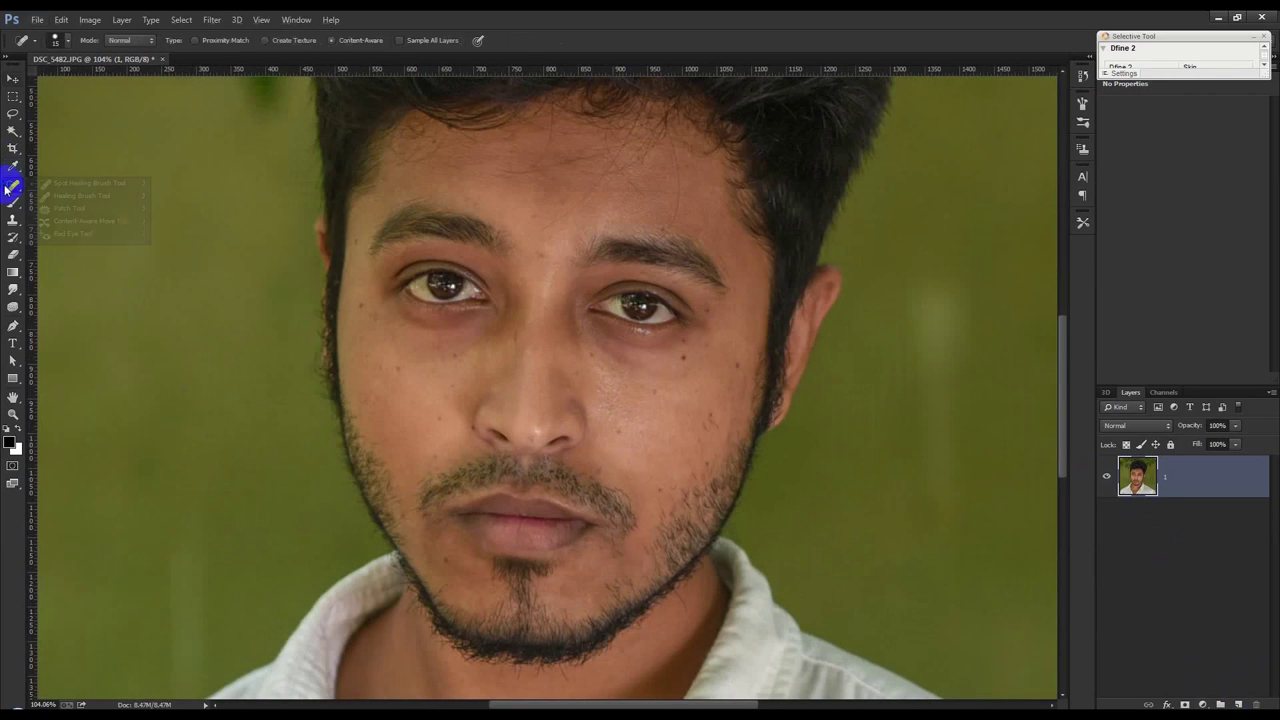
pyautogui.click(77, 184)
pyautogui.scroll(3, 410, 515)
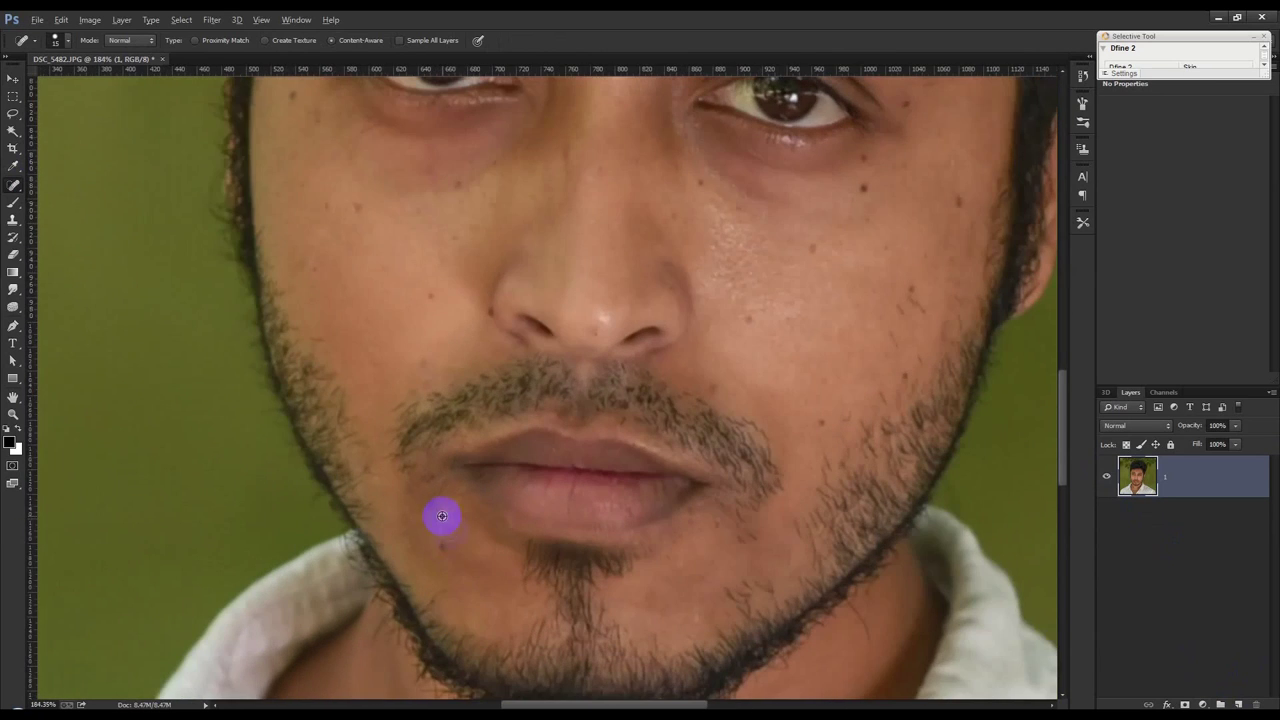
pyautogui.scroll(1, 560, 569)
pyautogui.scroll(1, 520, 520)
pyautogui.hscroll(-1, 500, 500)
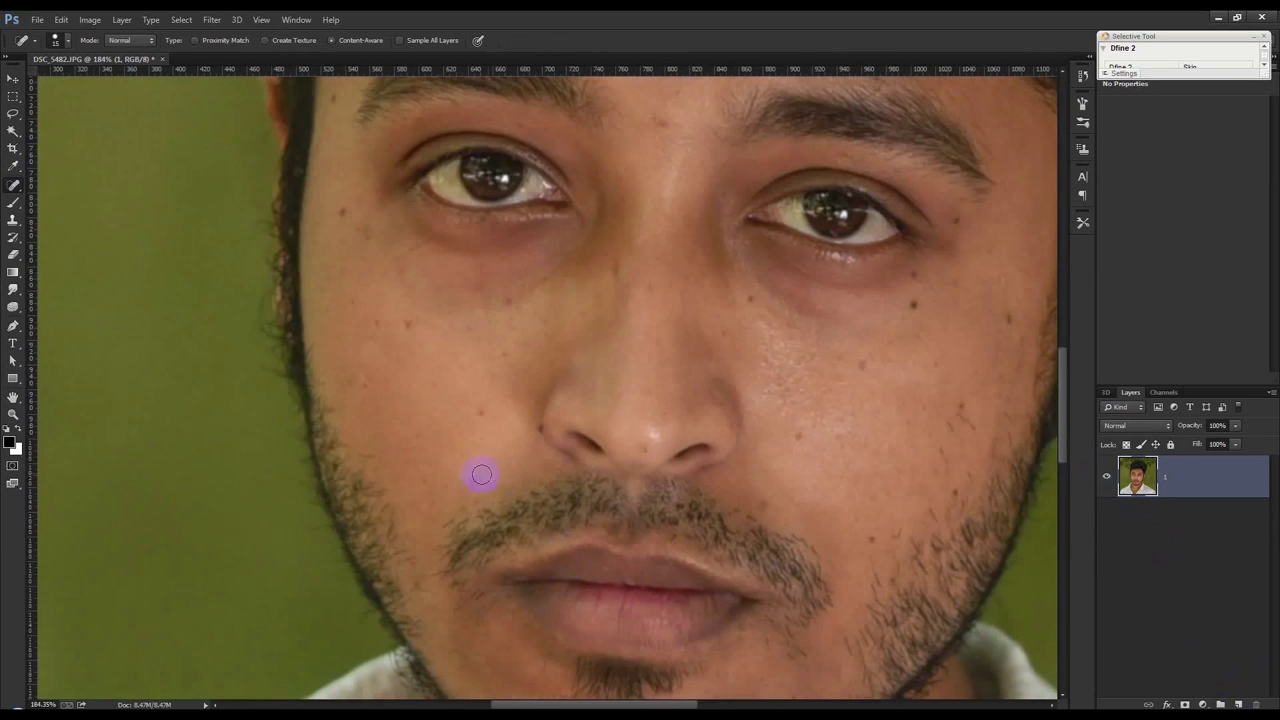
pyautogui.click(427, 470)
pyautogui.click(483, 410)
pyautogui.click(660, 475)
pyautogui.click(774, 502)
# - Heal the cluster of small dark spots on the right-hand cheek
pyautogui.scroll(2, 751, 352)
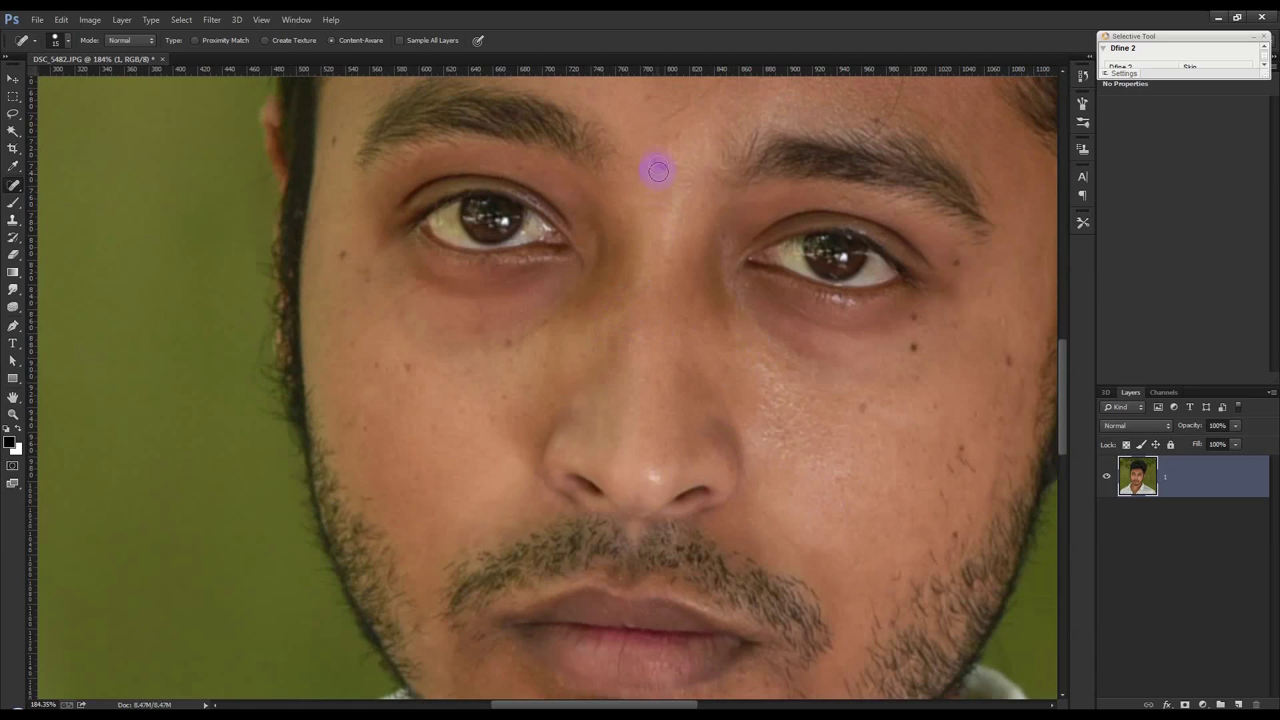
pyautogui.click(918, 349)
pyautogui.click(968, 468)
pyautogui.moveTo(951, 469); pyautogui.dragTo(940, 500)
pyautogui.click(947, 472)
pyautogui.moveTo(929, 443); pyautogui.dragTo(975, 414)
pyautogui.click(1007, 364)
# - Smooth the left cheek below the eye and remove the dark spot beside the nose
pyautogui.moveTo(422, 362); pyautogui.dragTo(382, 364)
pyautogui.moveTo(367, 427)
pyautogui.mouseDown()
pyautogui.moveTo(349, 420)
pyautogui.moveTo(362, 404)
pyautogui.mouseUp()
pyautogui.click(350, 346)
pyautogui.click(351, 330)
pyautogui.moveTo(347, 260)
pyautogui.mouseDown()
pyautogui.moveTo(344, 309)
pyautogui.moveTo(355, 297)
pyautogui.mouseUp()
pyautogui.moveTo(515, 379); pyautogui.dragTo(491, 419)
pyautogui.scroll(2, 503, 414)
pyautogui.scroll(2, 560, 290)
pyautogui.scroll(1, 710, 315)
# - Heal two forehead blemishes and a cheek spot, checking the brush size settings
pyautogui.click(438, 190)
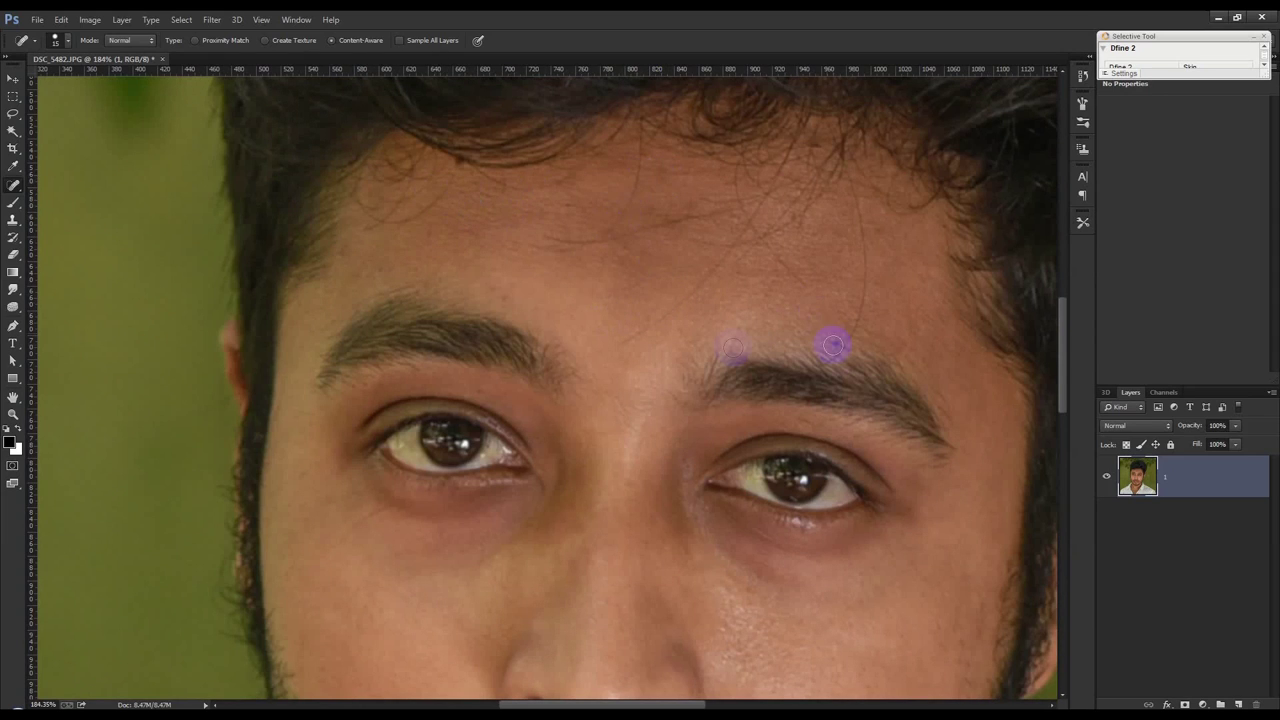
pyautogui.click(494, 288)
pyautogui.moveTo(651, 463); pyautogui.dragTo(469, 307)
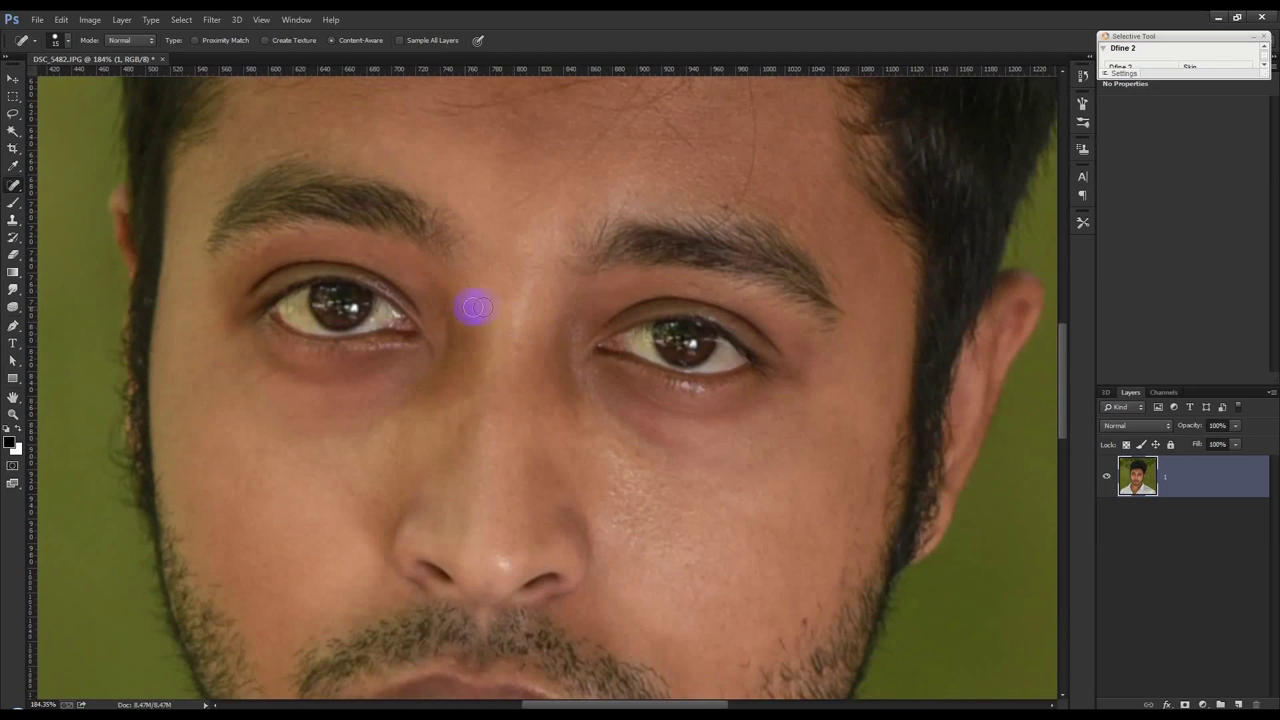
pyautogui.rightClick(517, 293)
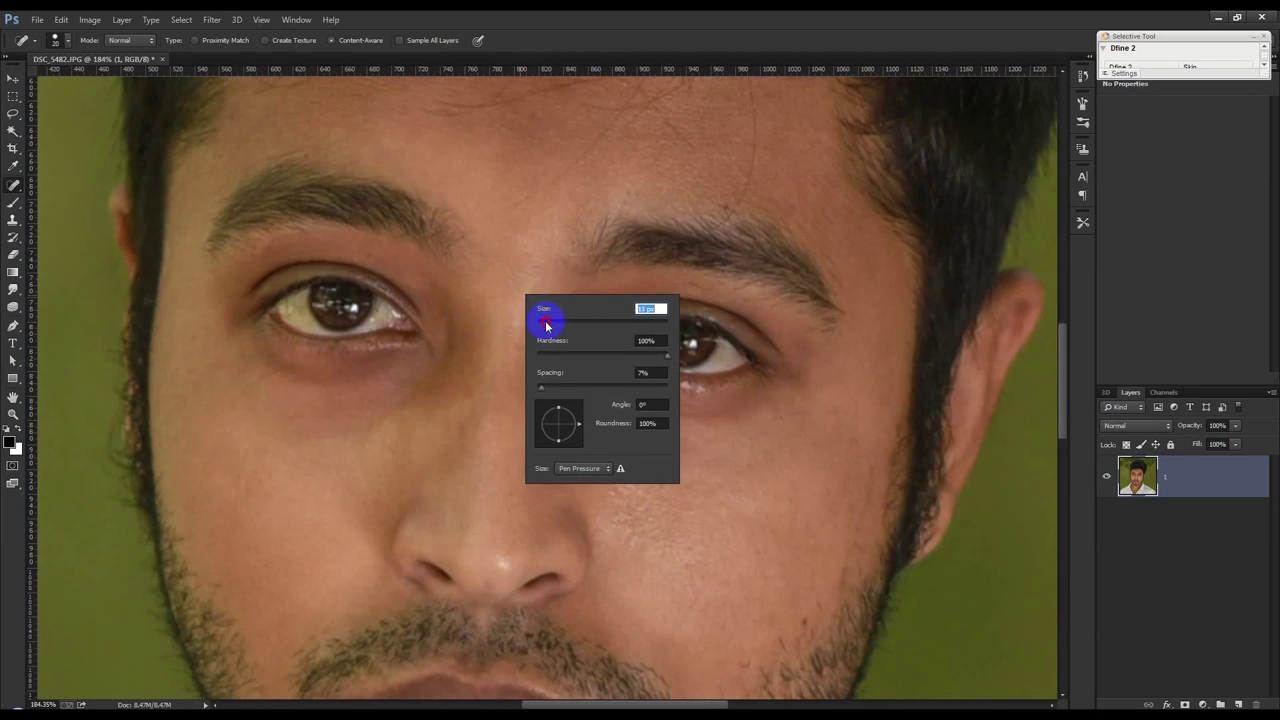
pyautogui.press('Return')
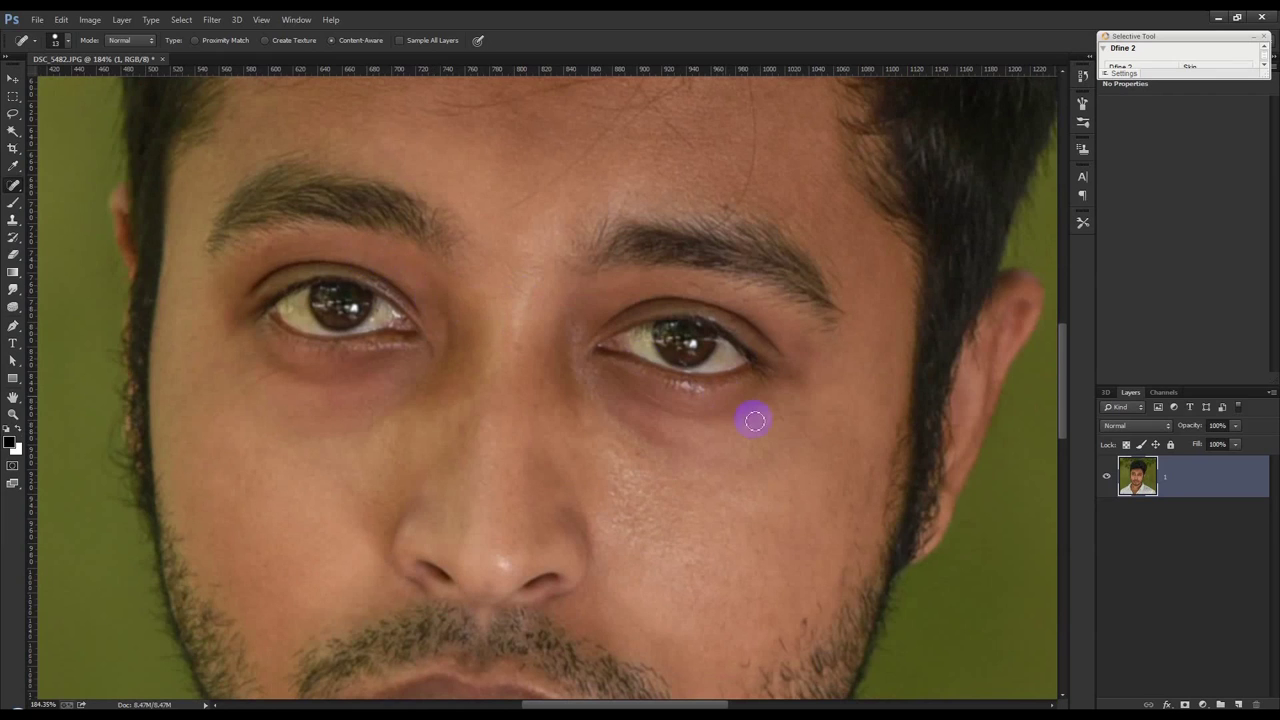
pyautogui.scroll(-2, 810, 650)
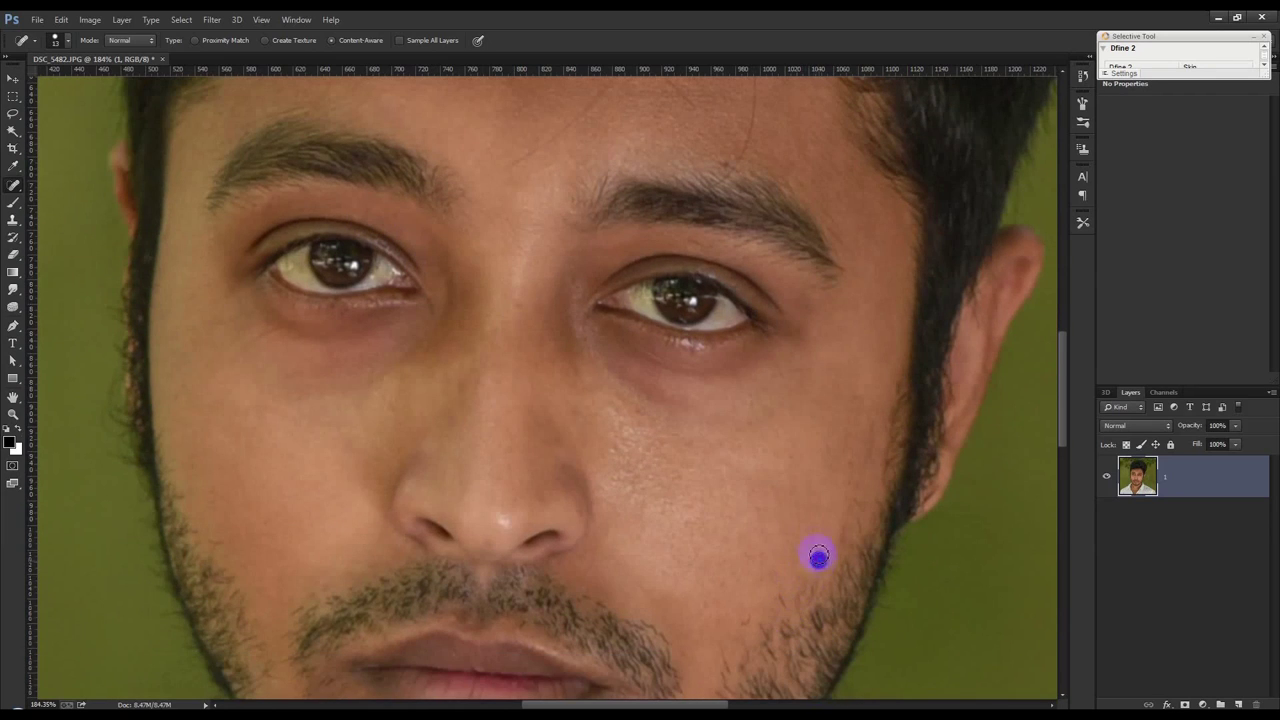
pyautogui.click(828, 444)
# - Heal the marks between the brows, above the right brow and across the forehead
pyautogui.scroll(2, 509, 391)
pyautogui.scroll(4, 509, 391)
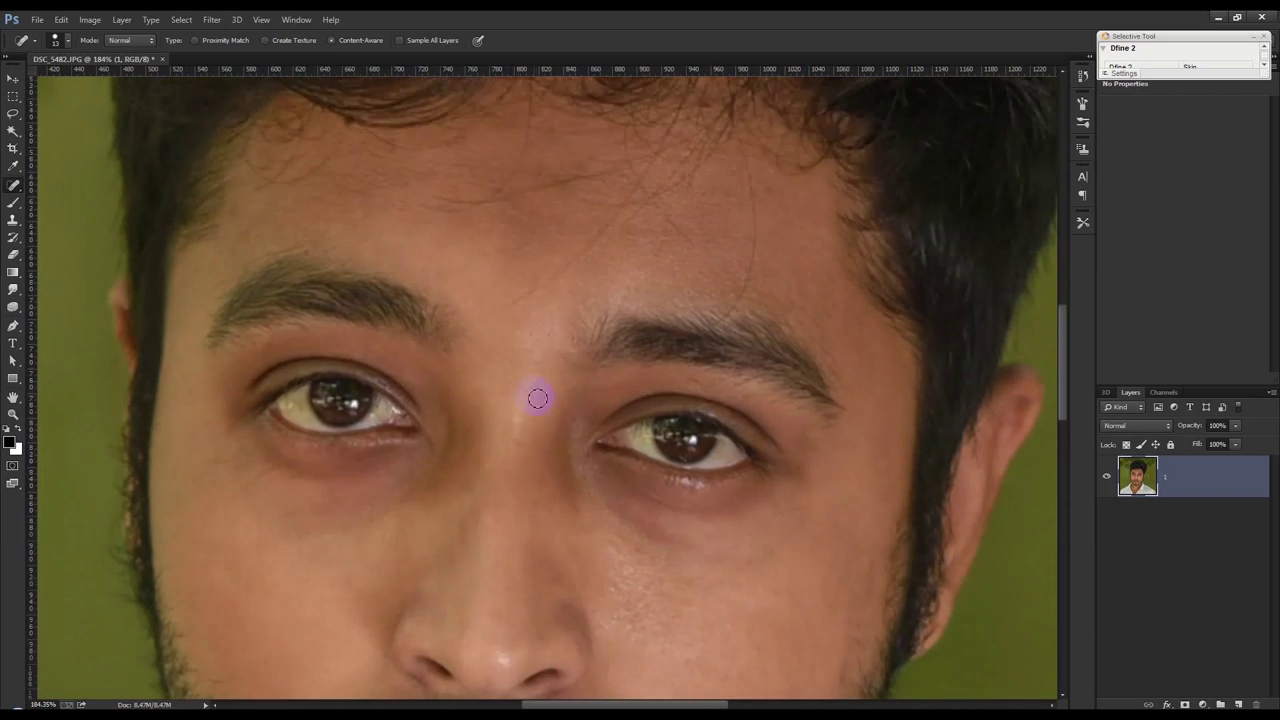
pyautogui.scroll(2, 537, 397)
pyautogui.moveTo(519, 338); pyautogui.dragTo(655, 208)
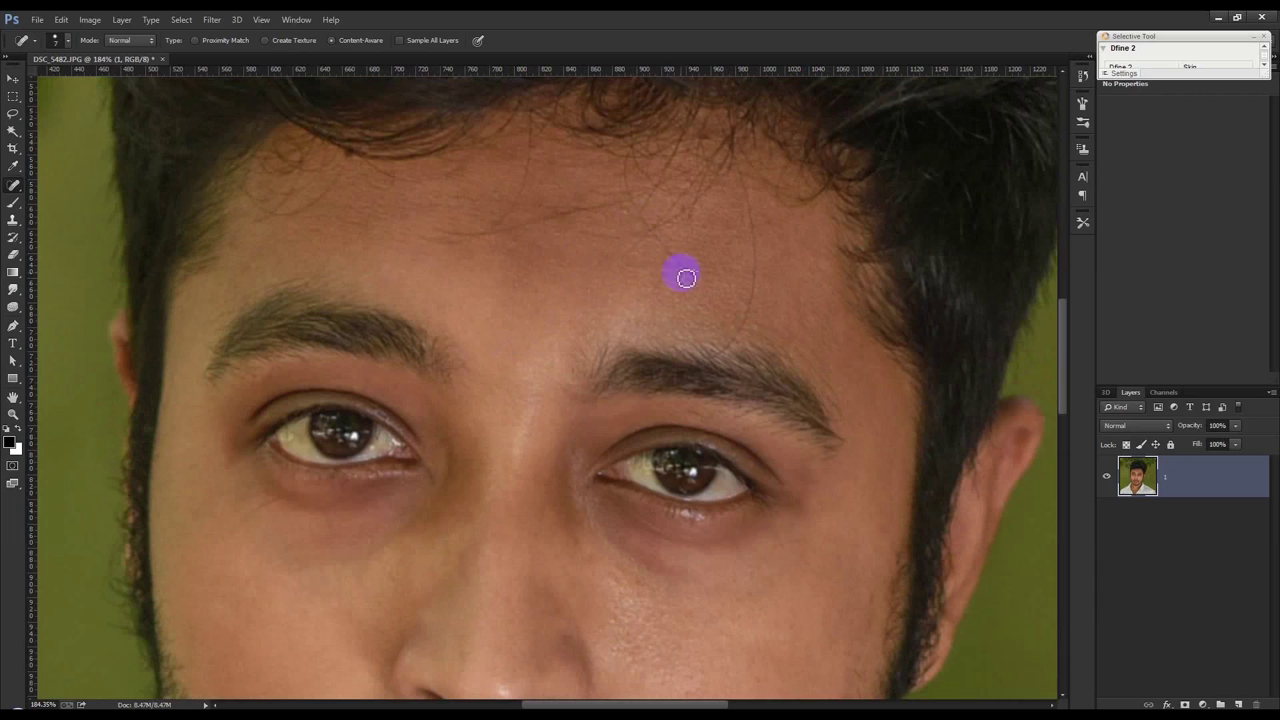
pyautogui.moveTo(652, 227); pyautogui.dragTo(627, 261)
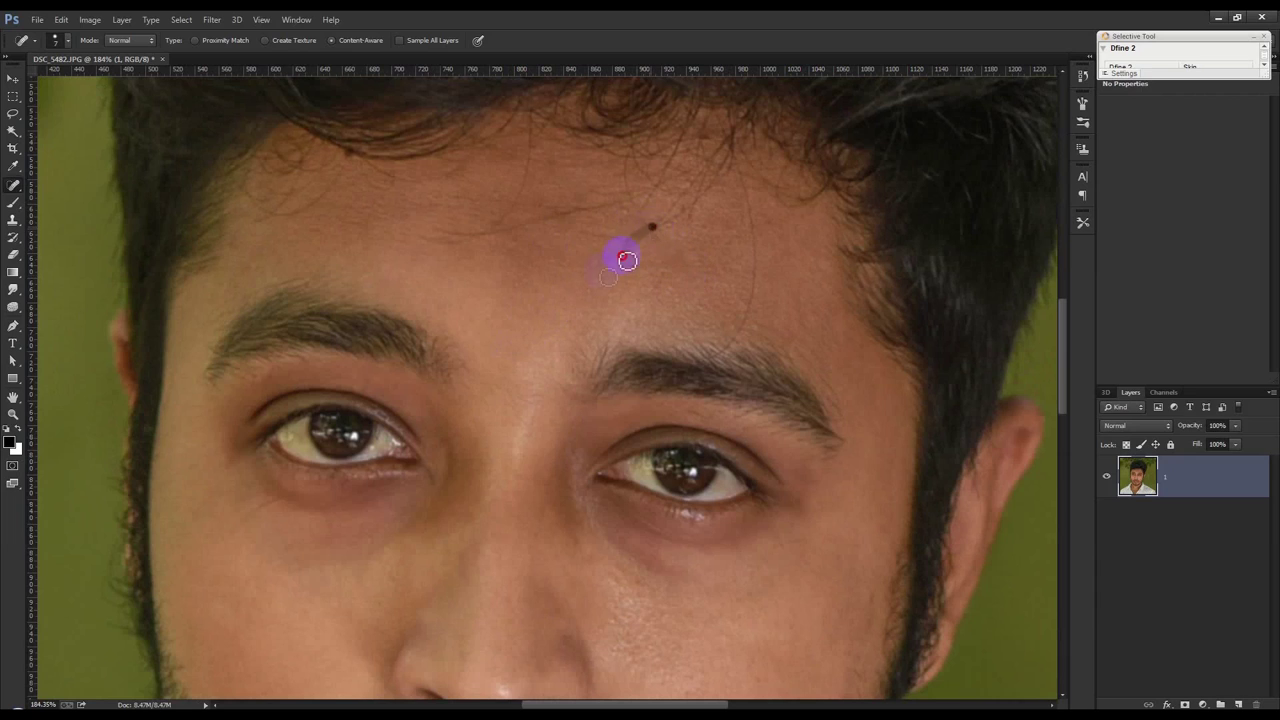
pyautogui.moveTo(710, 357)
pyautogui.mouseDown()
pyautogui.moveTo(747, 340)
pyautogui.moveTo(740, 168)
pyautogui.mouseUp()
pyautogui.moveTo(650, 230)
pyautogui.mouseDown()
pyautogui.moveTo(630, 160)
pyautogui.moveTo(557, 214)
pyautogui.moveTo(437, 245)
pyautogui.moveTo(500, 217)
pyautogui.moveTo(537, 130)
pyautogui.mouseUp()
pyautogui.moveTo(346, 166)
pyautogui.mouseDown()
pyautogui.moveTo(285, 217)
pyautogui.moveTo(251, 200)
pyautogui.moveTo(286, 194)
pyautogui.moveTo(287, 210)
pyautogui.moveTo(343, 177)
pyautogui.mouseUp()
pyautogui.moveTo(350, 222); pyautogui.dragTo(371, 240)
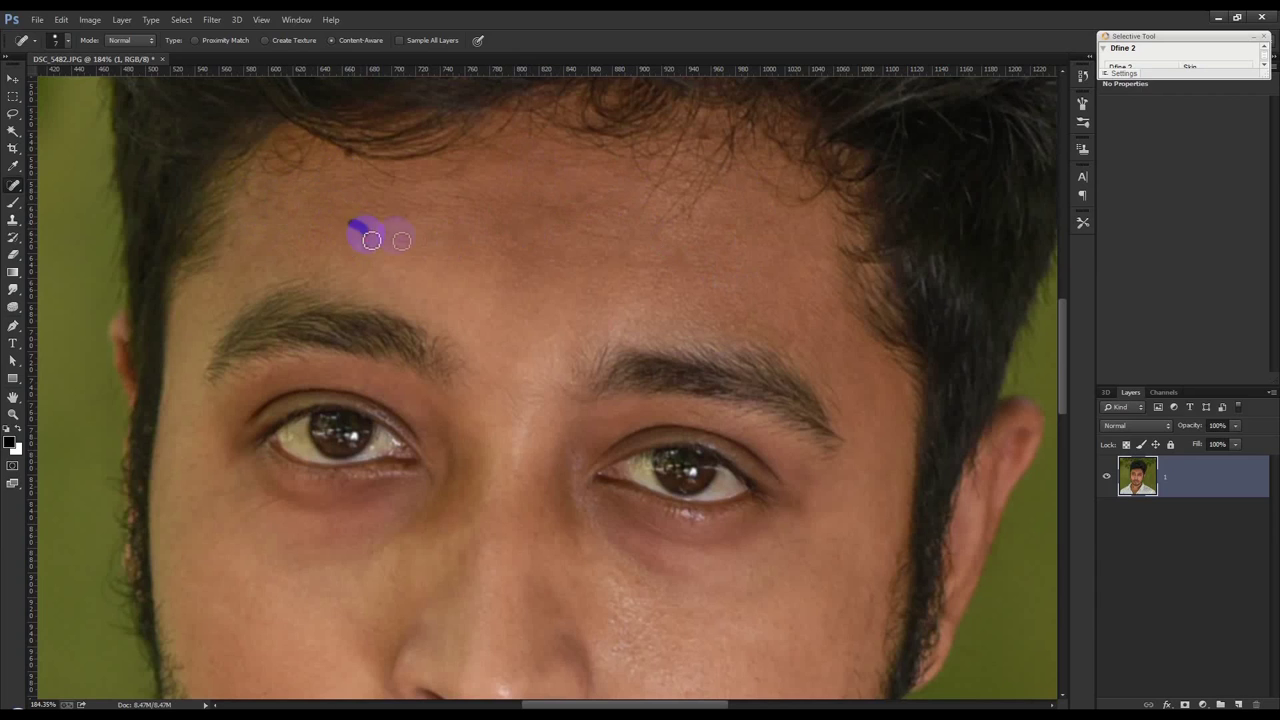
pyautogui.moveTo(646, 217)
pyautogui.mouseDown()
pyautogui.moveTo(657, 183)
pyautogui.moveTo(669, 228)
pyautogui.mouseUp()
pyautogui.moveTo(706, 186); pyautogui.dragTo(660, 244)
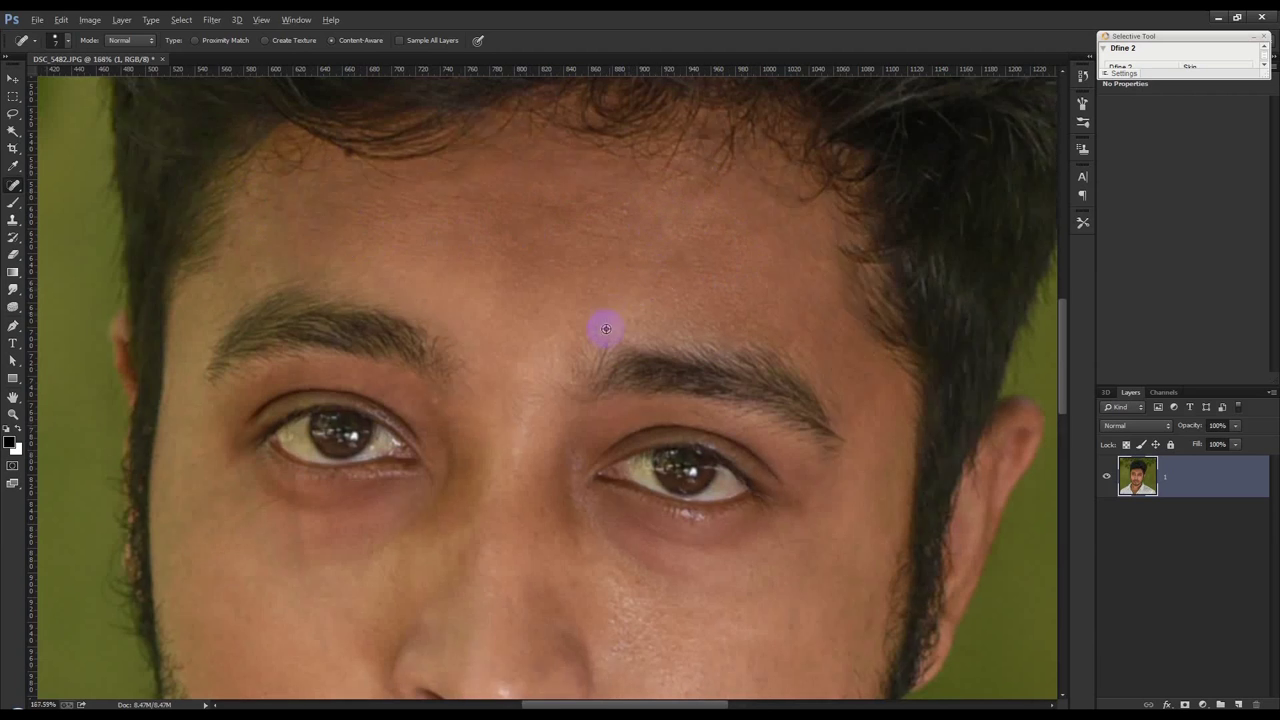
# - Heal spots on the chin near the lip and on the left jaw
pyautogui.scroll(-3, 605, 329)
pyautogui.scroll(-2, 608, 354)
pyautogui.scroll(3, 594, 566)
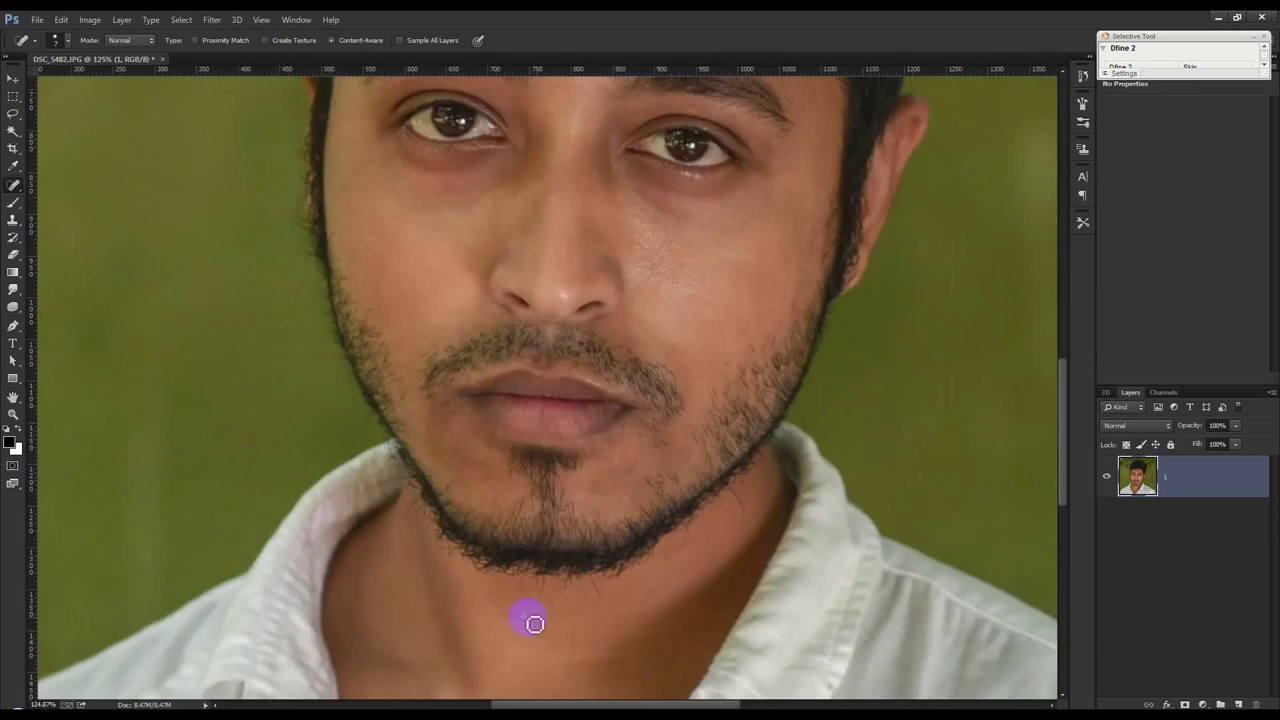
pyautogui.scroll(-3, 535, 624)
pyautogui.moveTo(518, 468); pyautogui.dragTo(524, 481)
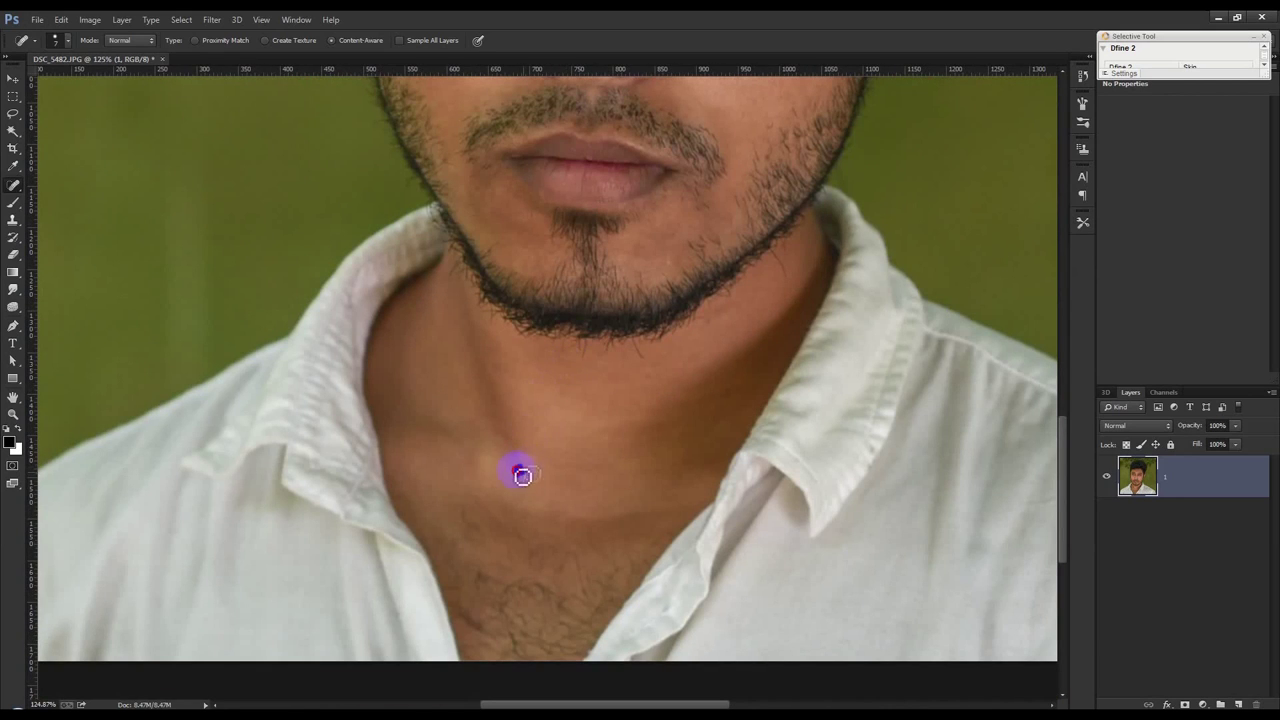
pyautogui.scroll(3, 606, 463)
pyautogui.scroll(2, 640, 455)
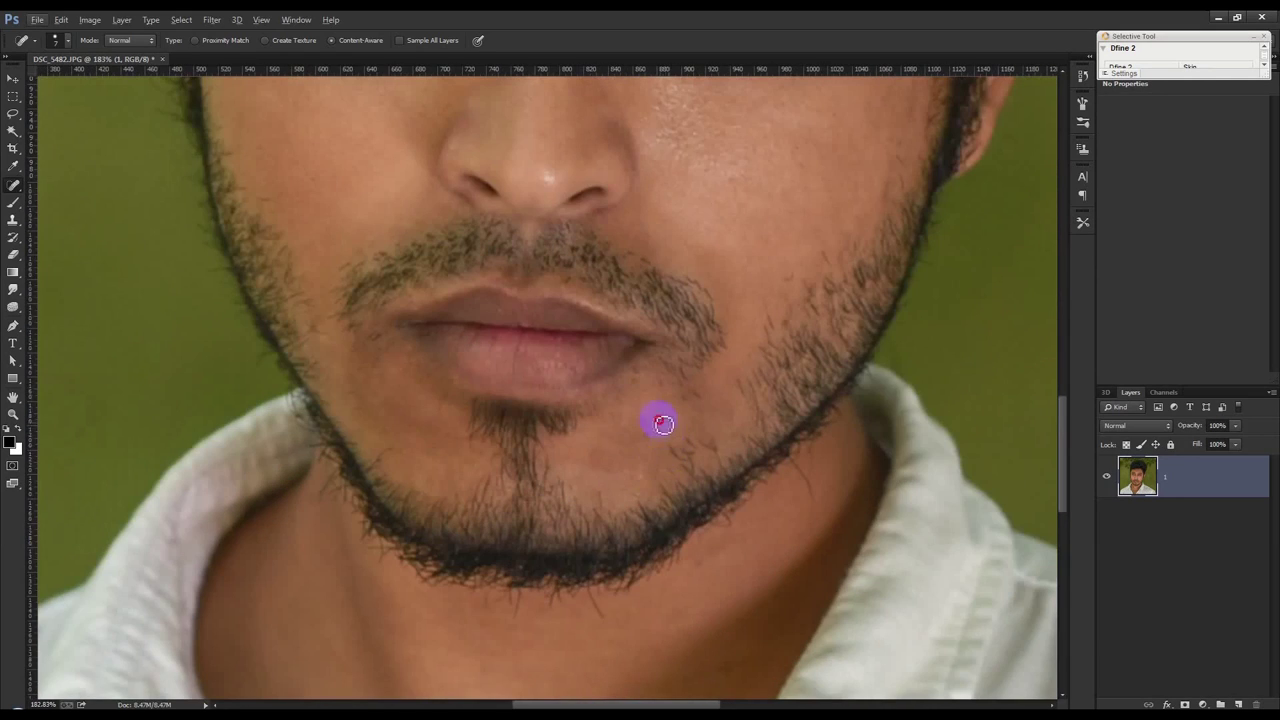
pyautogui.moveTo(607, 420); pyautogui.dragTo(621, 423)
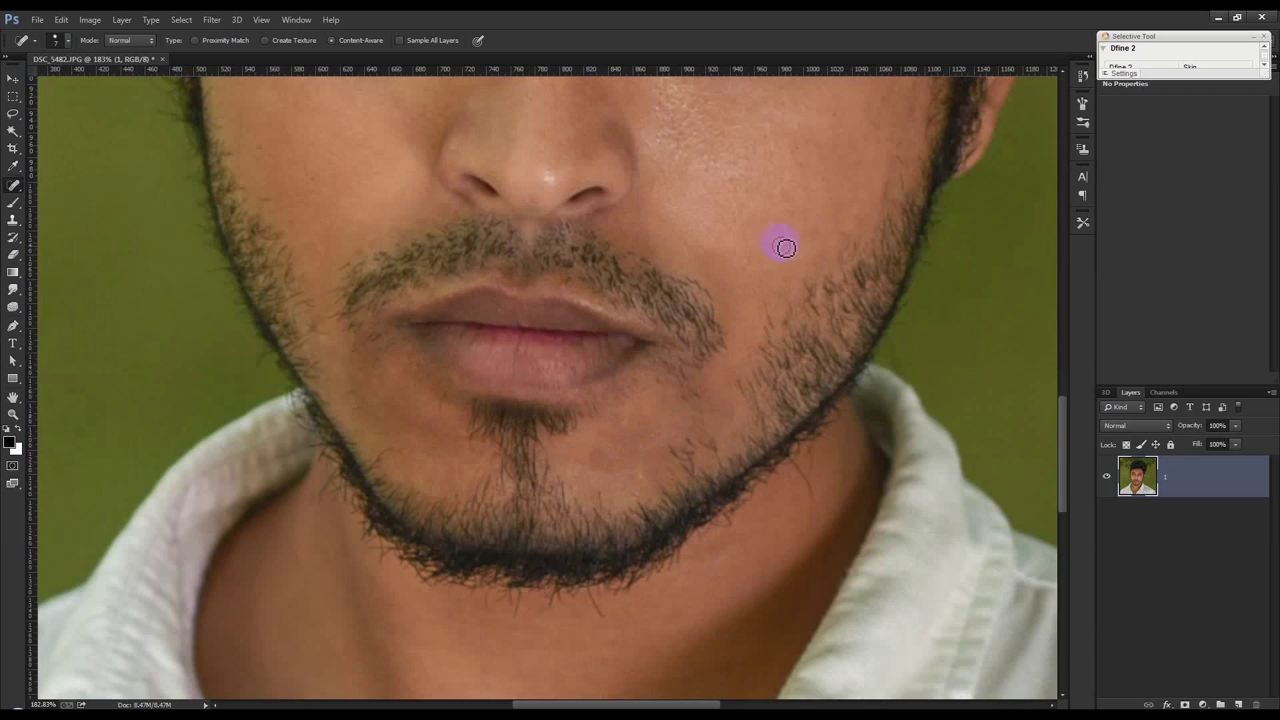
pyautogui.moveTo(398, 450)
pyautogui.mouseDown()
pyautogui.moveTo(384, 463)
pyautogui.moveTo(400, 451)
pyautogui.mouseUp()
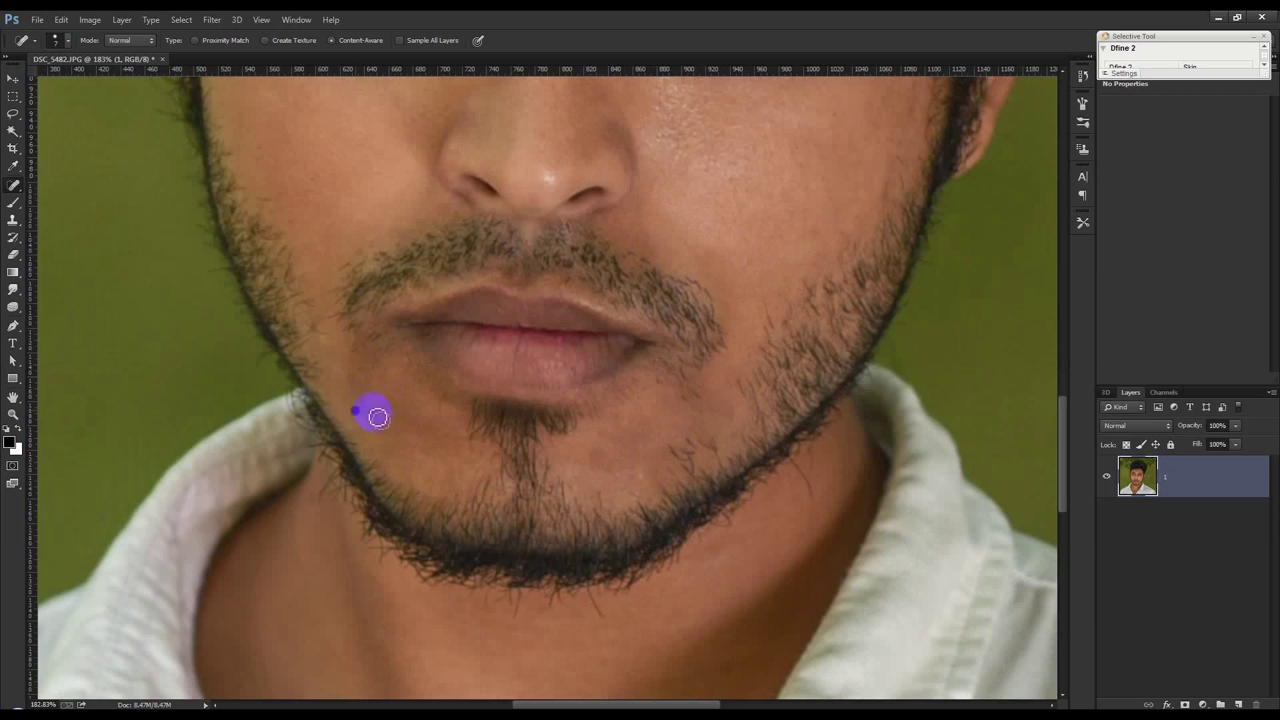
# - Heal marks below the left eye, on the left cheek and along the hairline, then zoom out
pyautogui.moveTo(360, 108); pyautogui.dragTo(349, 334)
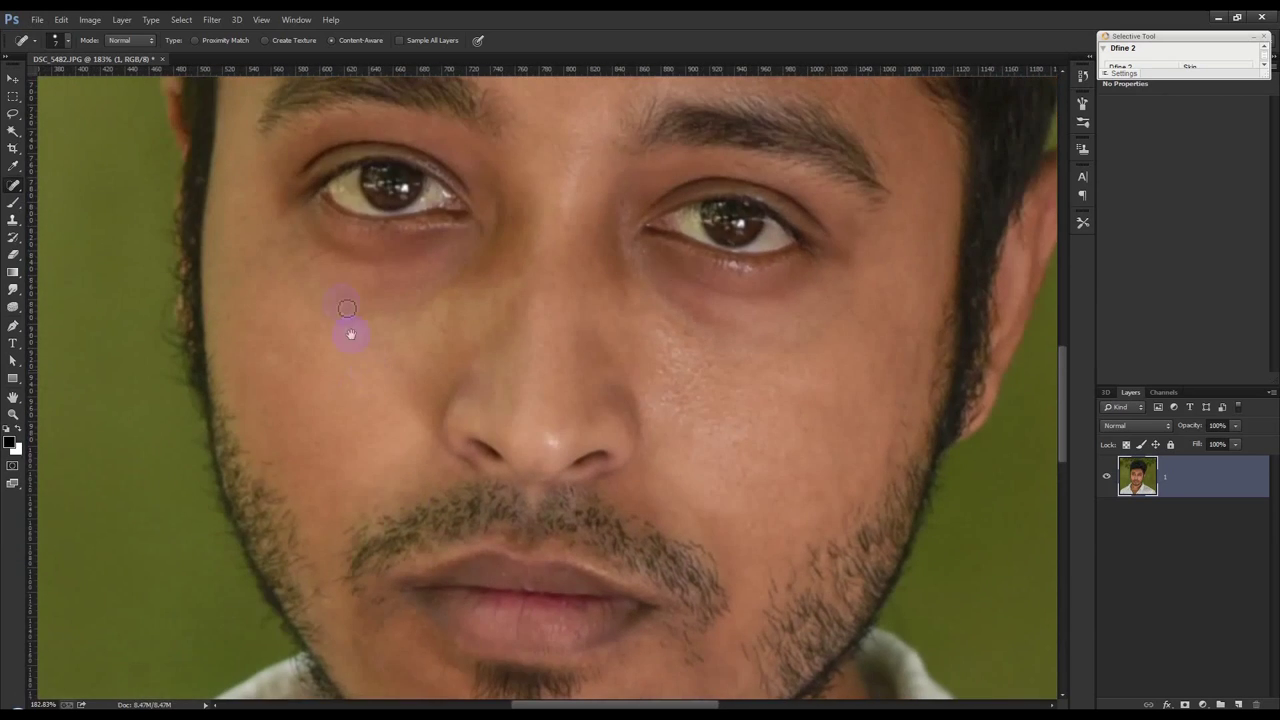
pyautogui.moveTo(335, 248); pyautogui.dragTo(284, 293)
pyautogui.moveTo(242, 215); pyautogui.dragTo(260, 216)
pyautogui.moveTo(234, 125); pyautogui.dragTo(217, 160)
pyautogui.scroll(-2, 583, 289)
pyautogui.scroll(-1, 586, 391)
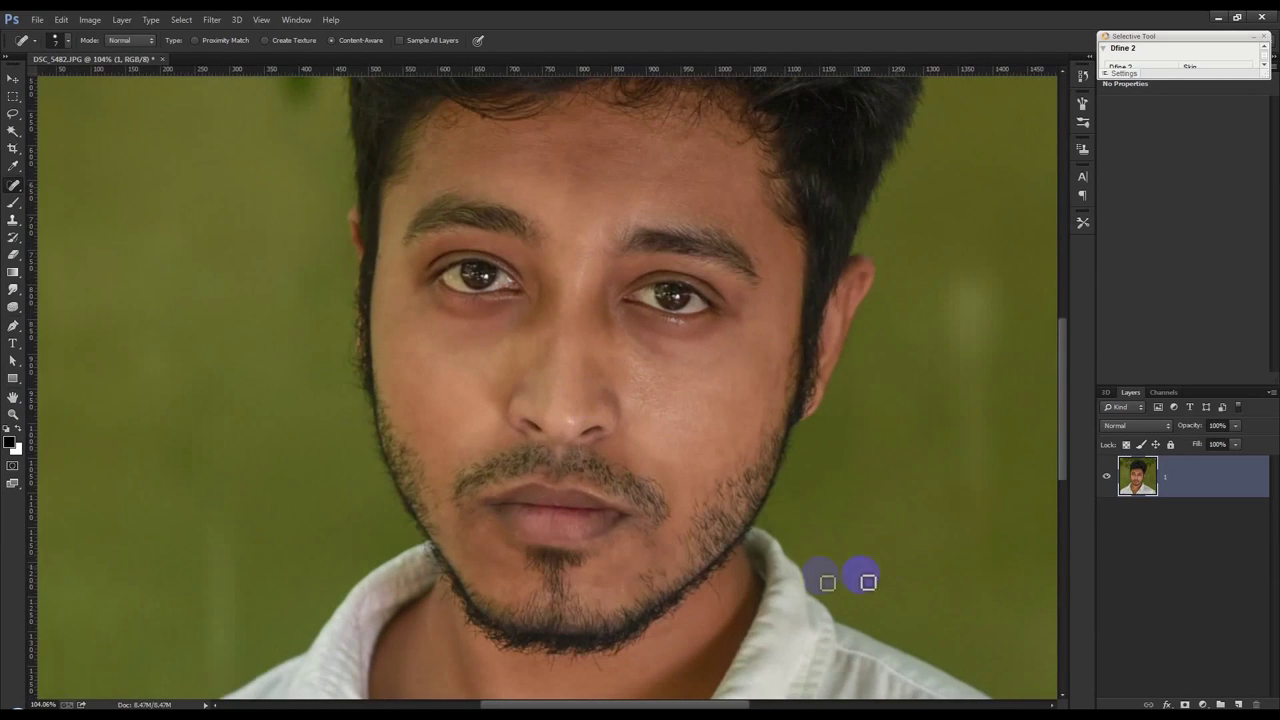
pyautogui.click(1210, 703)
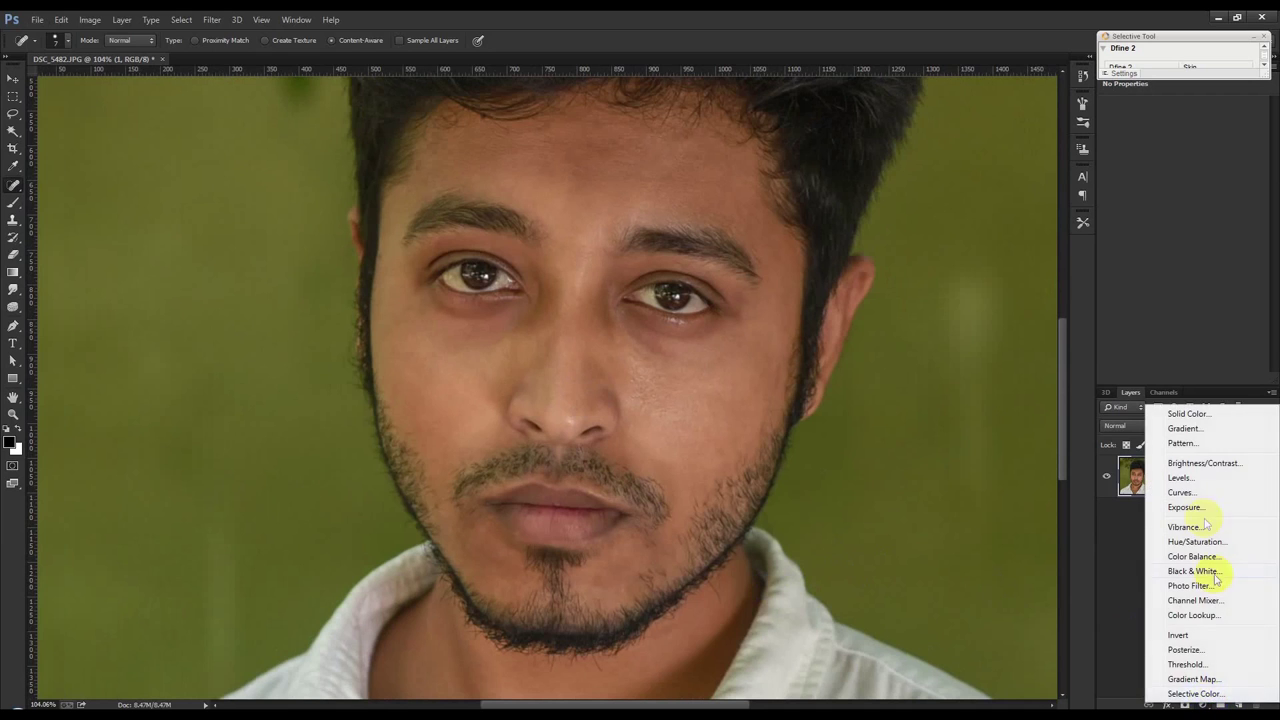
# - Add a default Black & White adjustment layer and heal two cheek spots on layer 1
pyautogui.click(1188, 570)
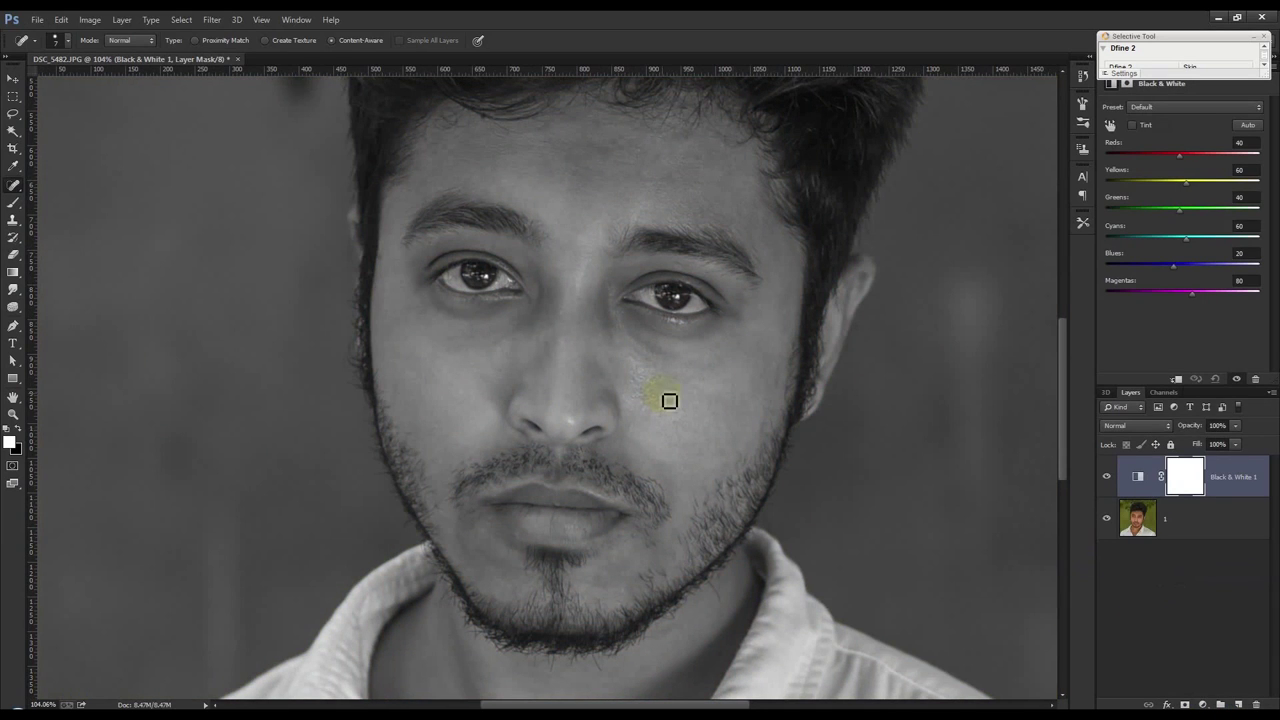
pyautogui.scroll(1, 643, 352)
pyautogui.scroll(2, 643, 352)
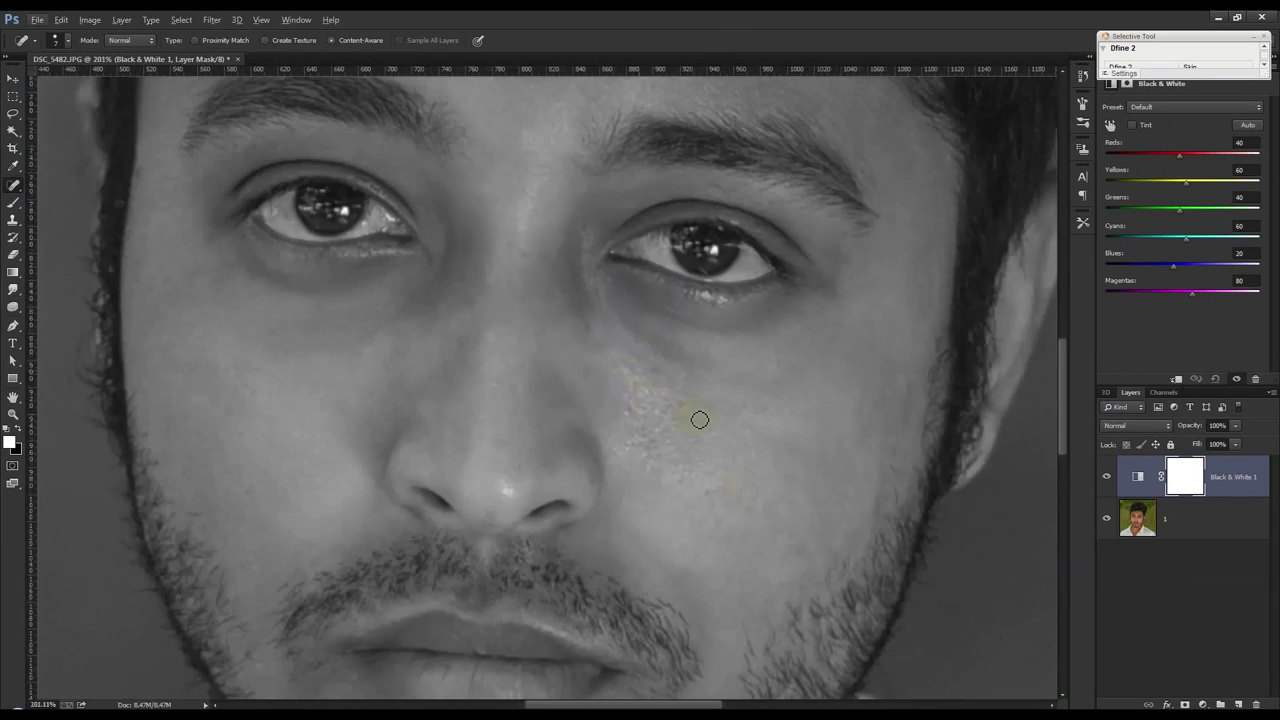
pyautogui.hotkey('alt', '[')
pyautogui.click(700, 490)
pyautogui.click(768, 486)
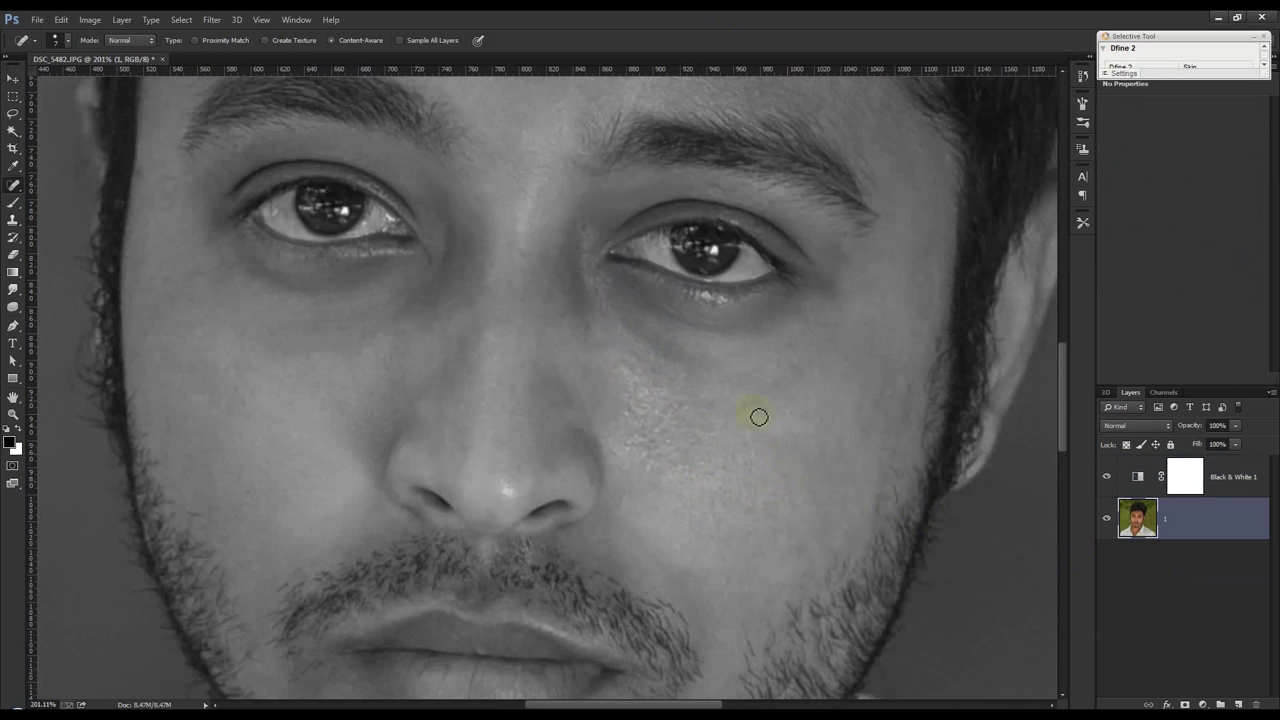
# - Heal two blemishes on the forehead
pyautogui.scroll(2, 311, 331)
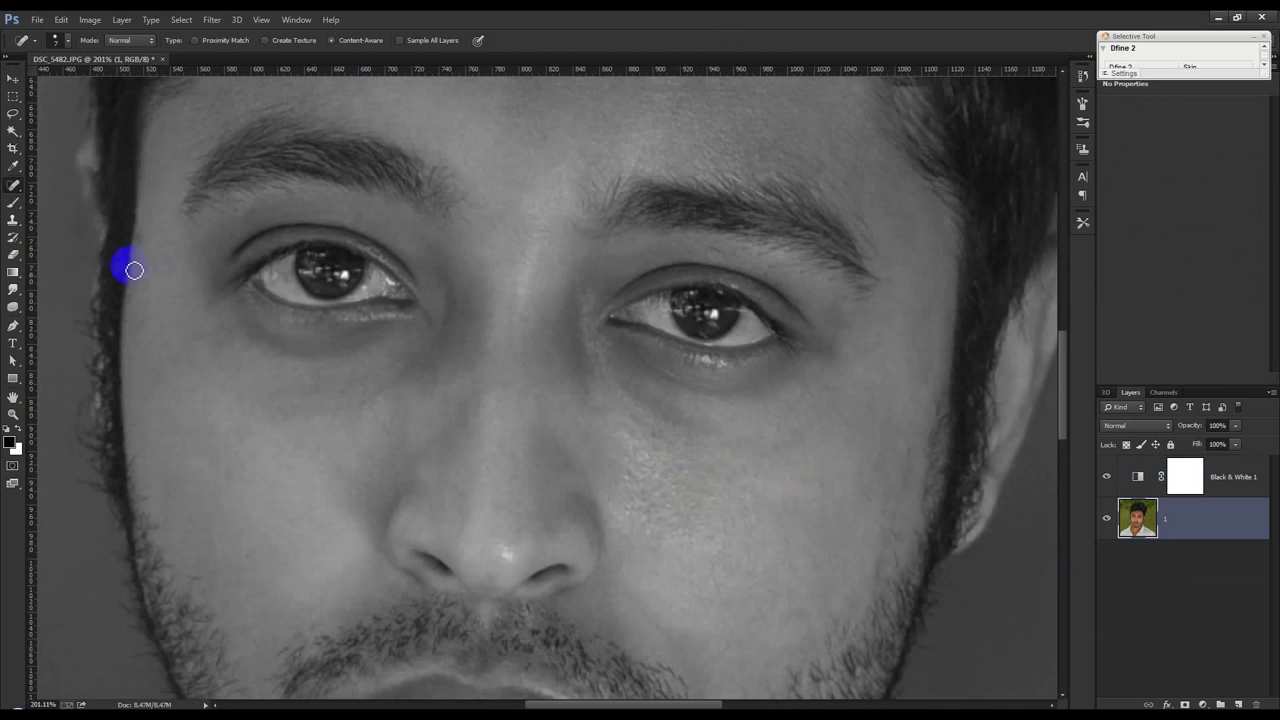
pyautogui.scroll(3, 686, 291)
pyautogui.click(661, 129)
pyautogui.click(571, 113)
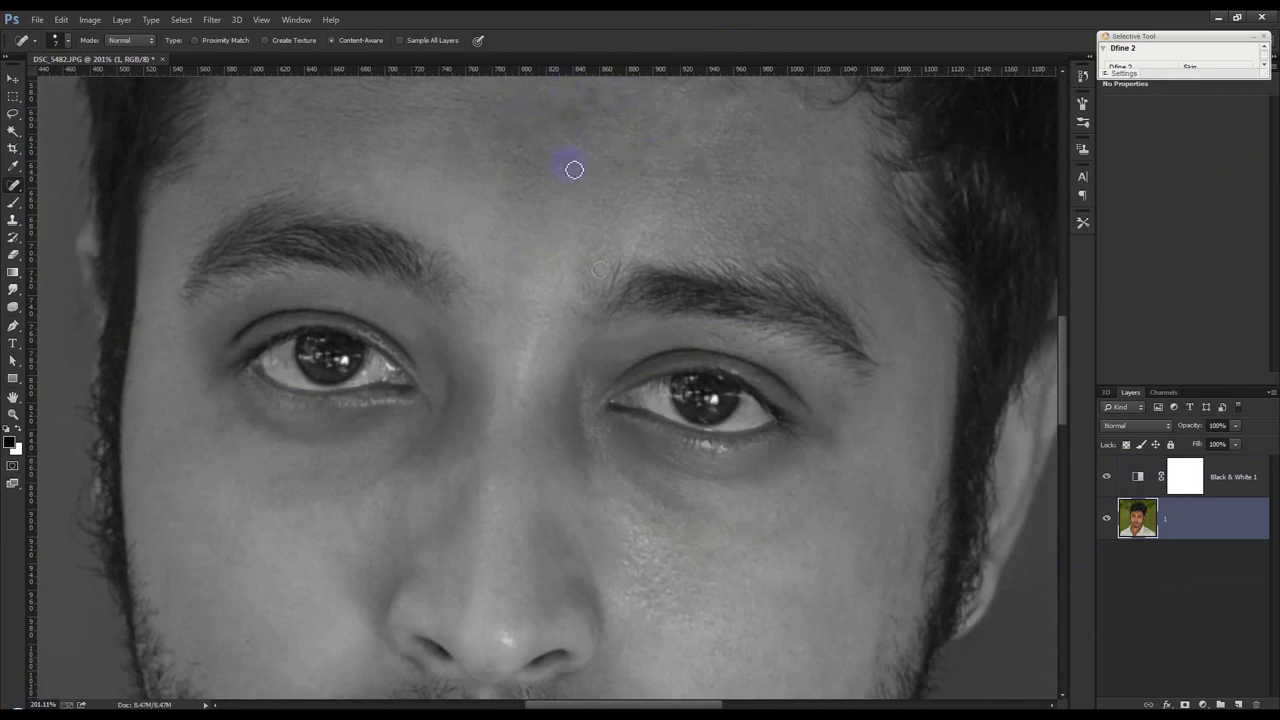
pyautogui.scroll(-2, 614, 263)
pyautogui.scroll(-3, 566, 406)
pyautogui.scroll(1, 665, 129)
pyautogui.moveTo(650, 185); pyautogui.dragTo(655, 255)
pyautogui.scroll(-4, 620, 300)
# - Heal a cluster of small blemishes on the chin
pyautogui.click(670, 552)
pyautogui.click(631, 566)
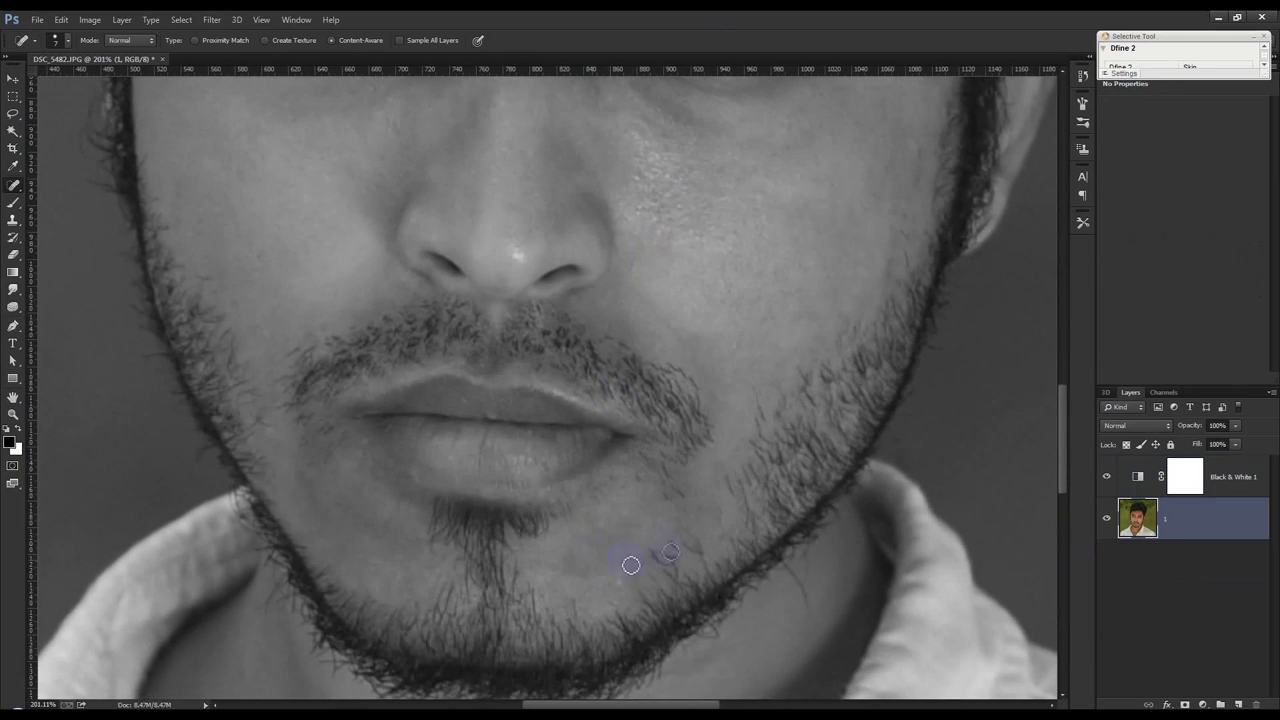
pyautogui.click(667, 561)
pyautogui.click(674, 546)
pyautogui.click(671, 552)
pyautogui.click(677, 563)
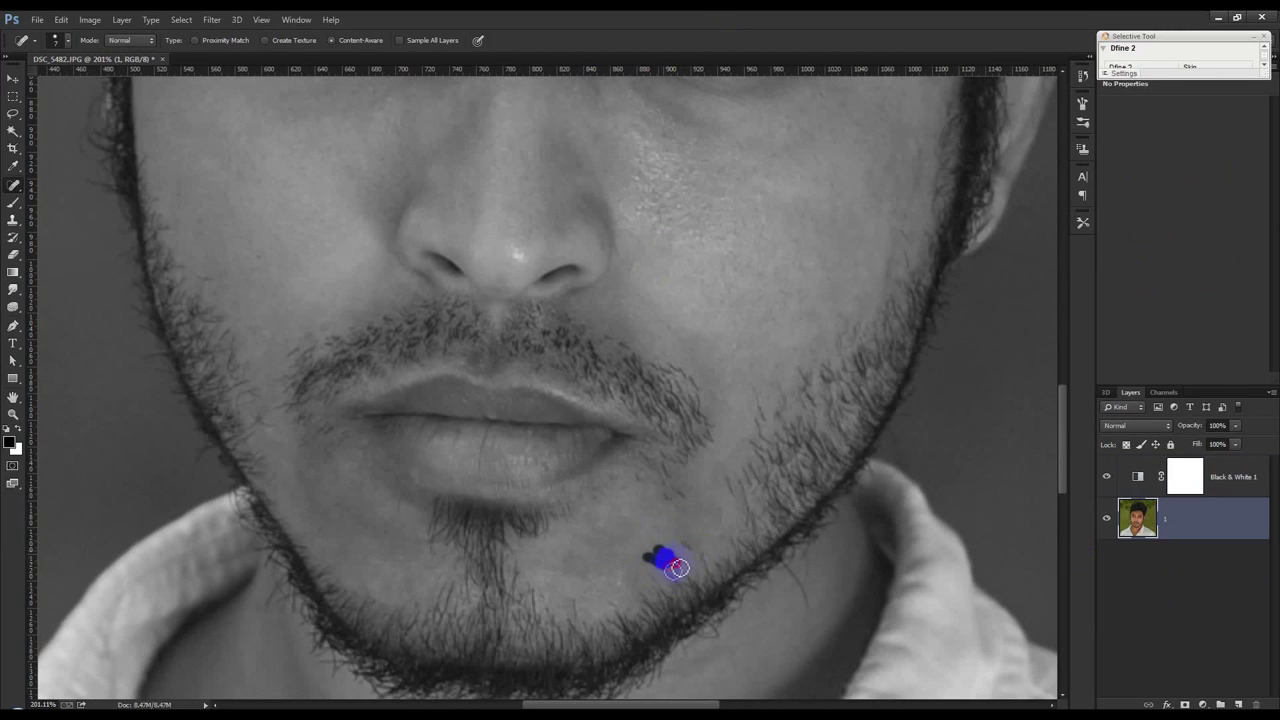
pyautogui.moveTo(709, 556); pyautogui.dragTo(691, 557)
pyautogui.click(662, 573)
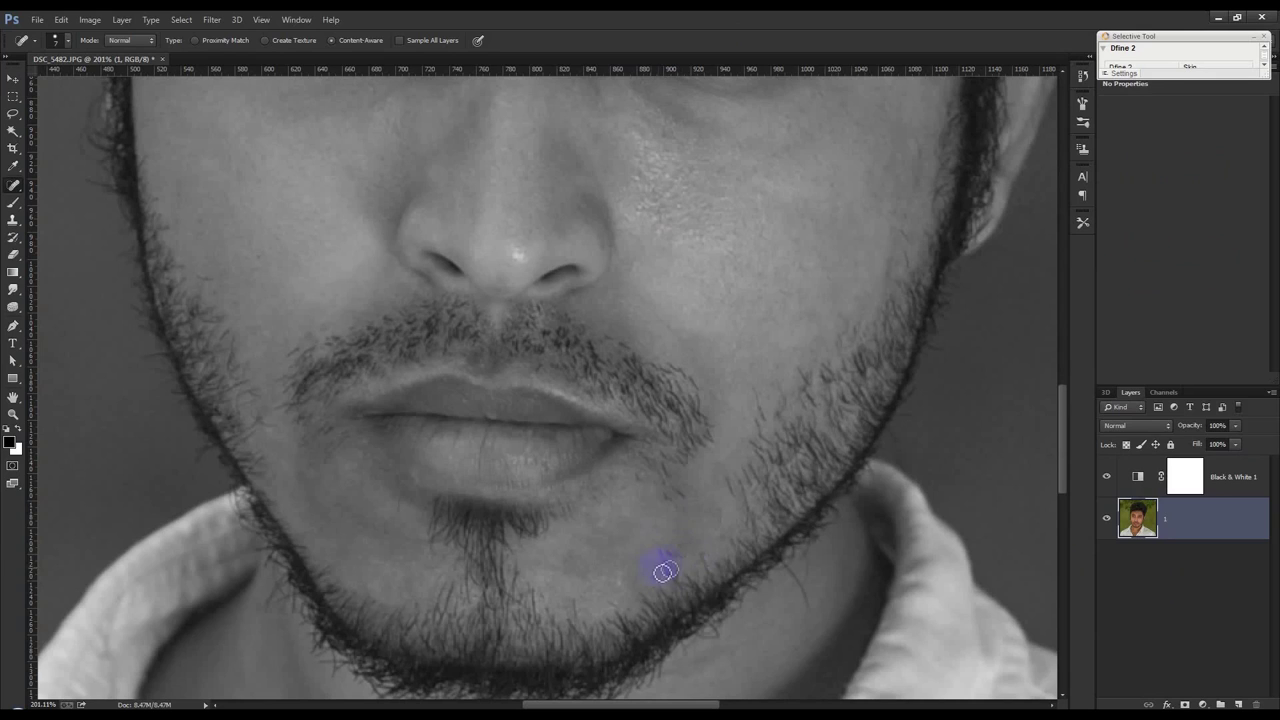
# - Heal the last chin spots near the upper lip and select the Black & White 1 layer
pyautogui.rightClick(675, 510)
pyautogui.click(657, 549)
pyautogui.moveTo(650, 547); pyautogui.dragTo(680, 545)
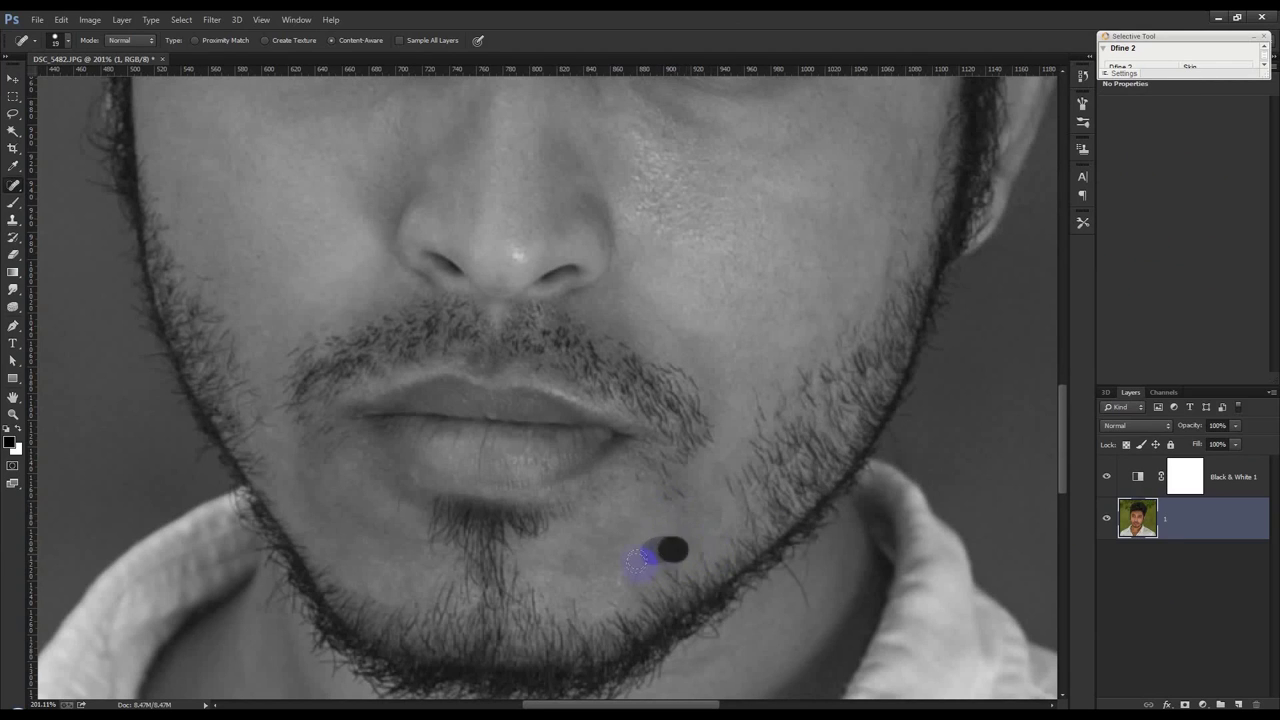
pyautogui.click(704, 521)
pyautogui.click(660, 478)
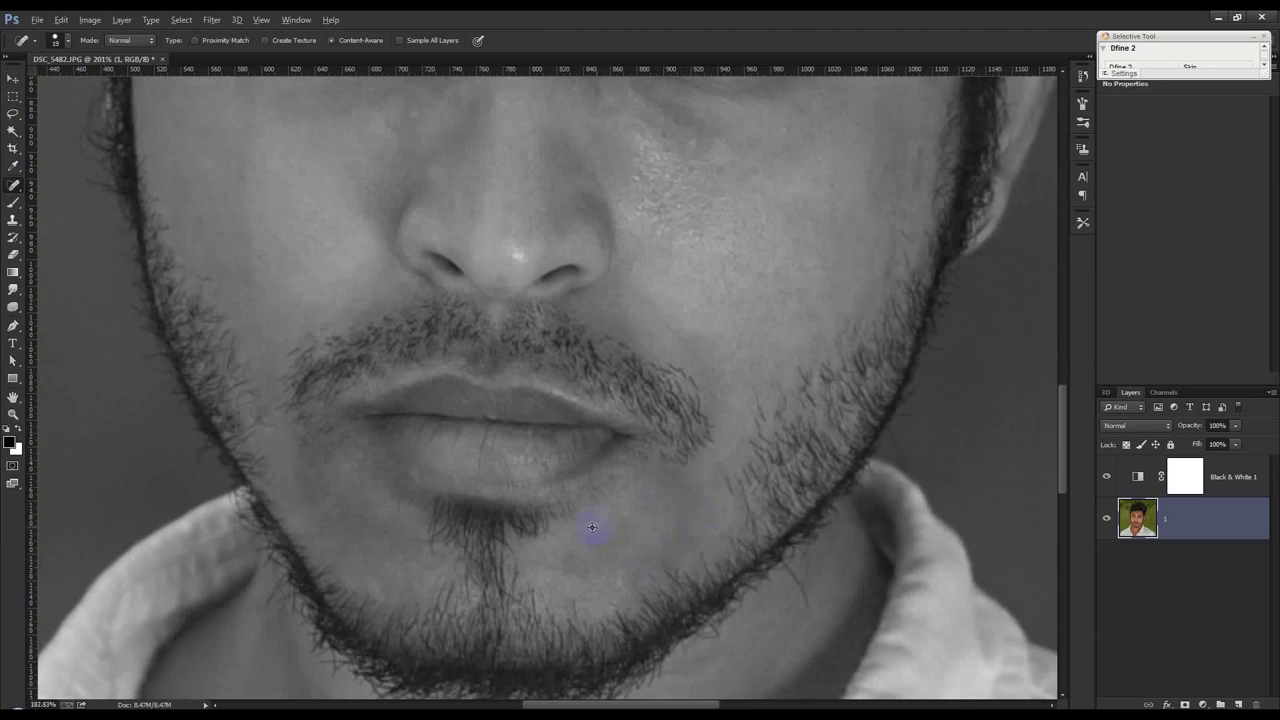
pyautogui.scroll(-5, 586, 525)
pyautogui.scroll(-2, 579, 537)
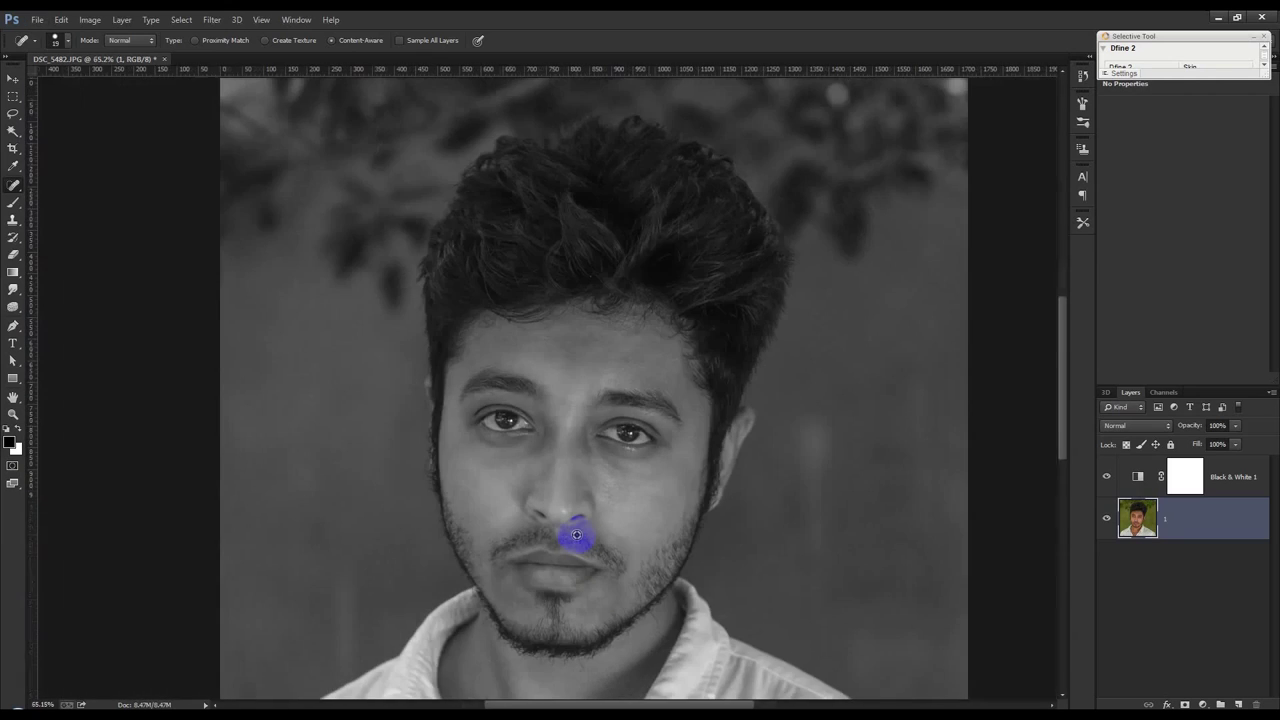
pyautogui.scroll(2, 565, 530)
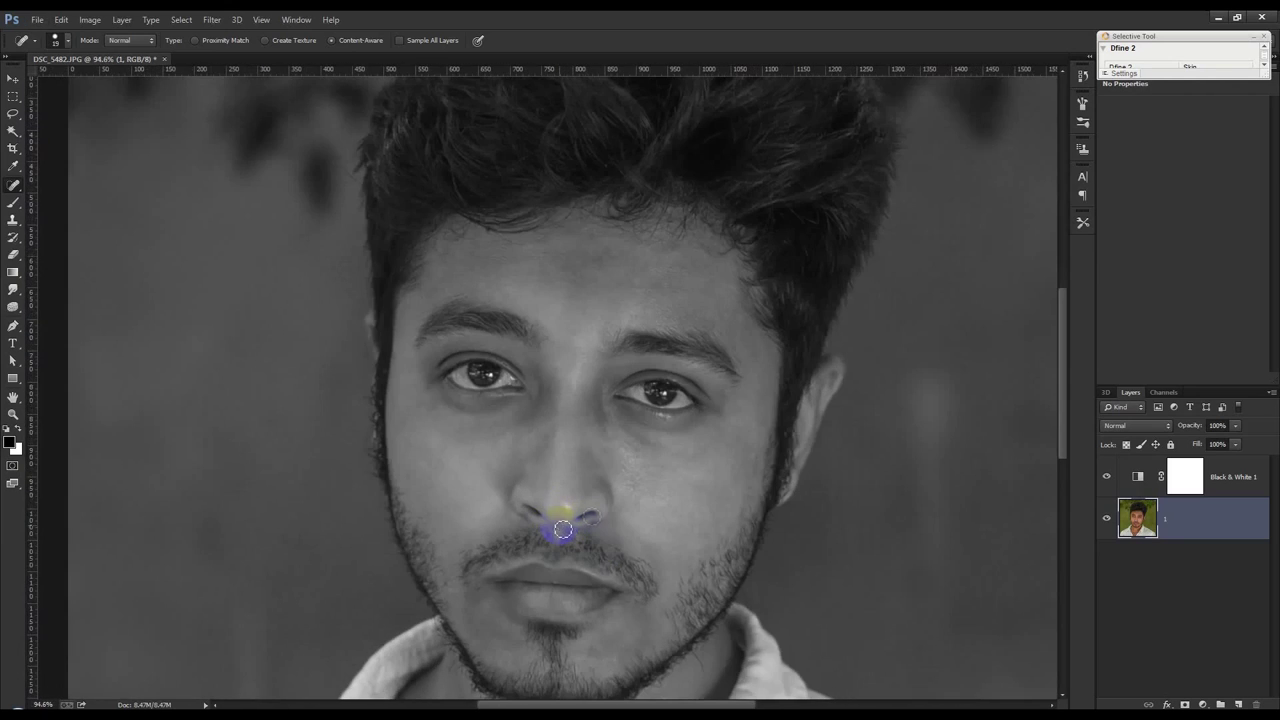
pyautogui.click(1262, 483)
pyautogui.doubleClick(1234, 477)
# - Delete the Black & White 1 adjustment layer to restore the colour
pyautogui.press('Return')
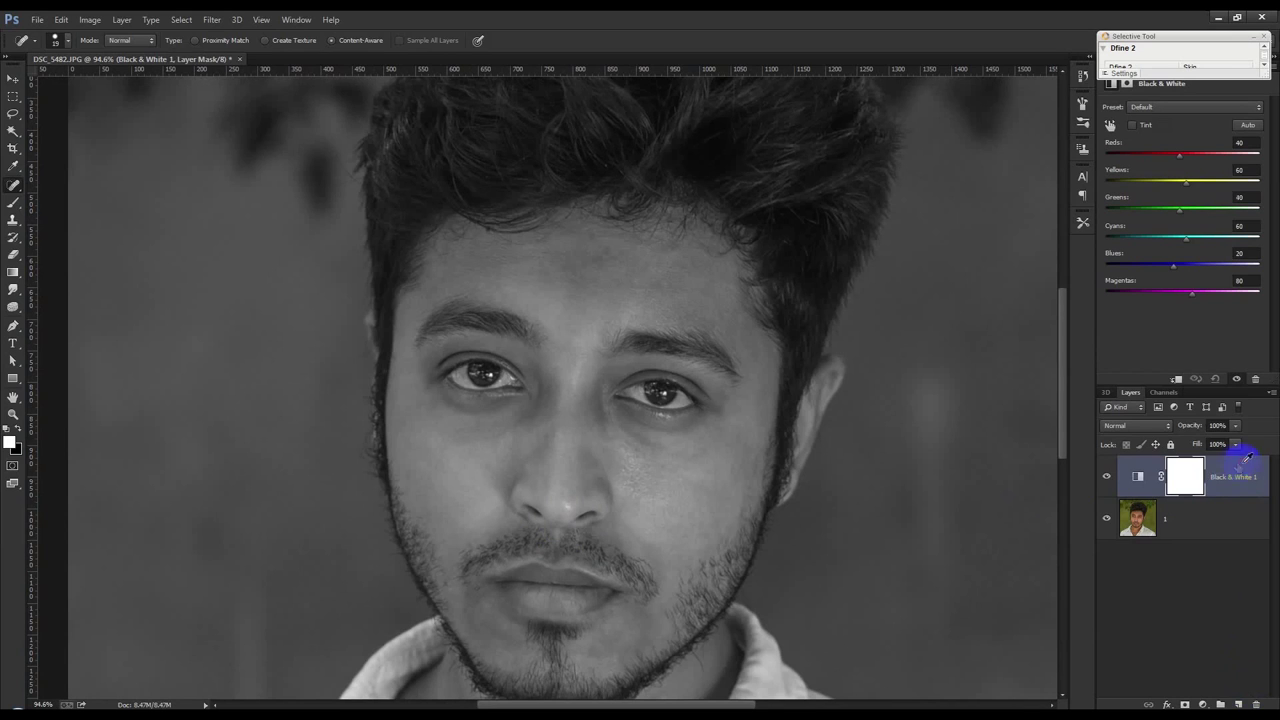
pyautogui.moveTo(1248, 457); pyautogui.dragTo(1256, 704)
pyautogui.scroll(-2, 762, 461)
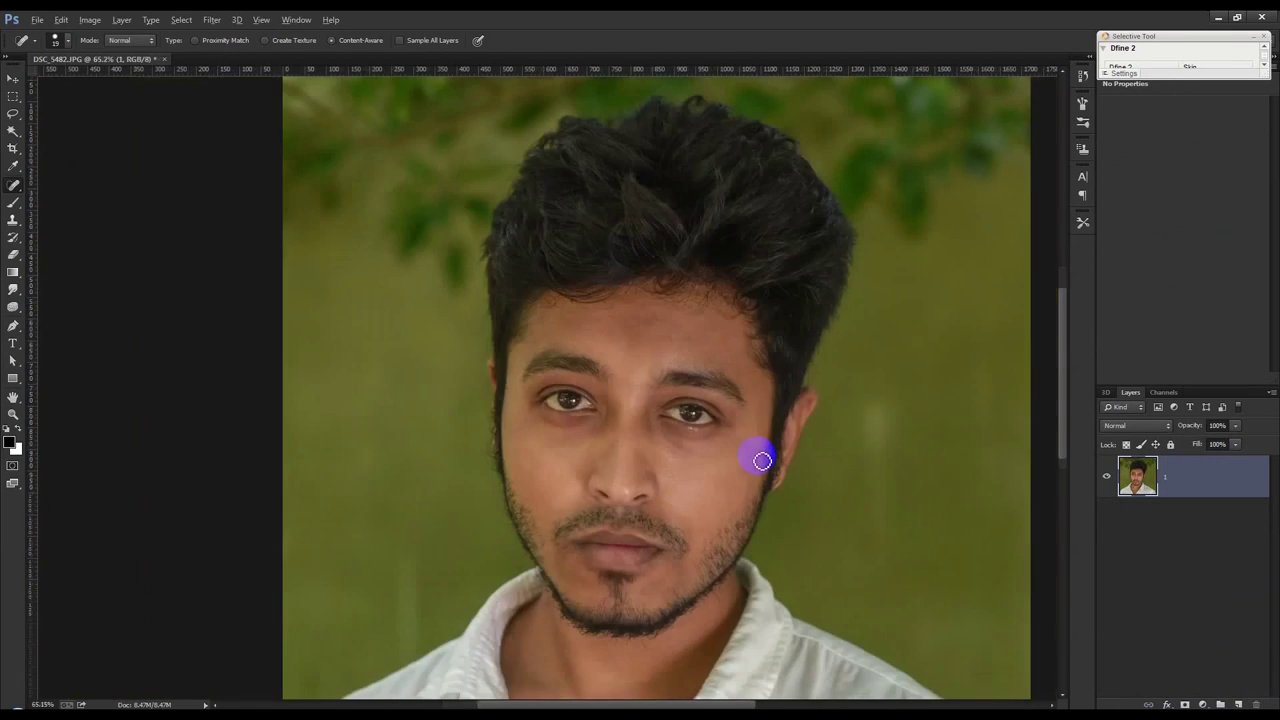
pyautogui.scroll(-2, 762, 461)
pyautogui.scroll(2, 480, 380)
pyautogui.scroll(1, 601, 384)
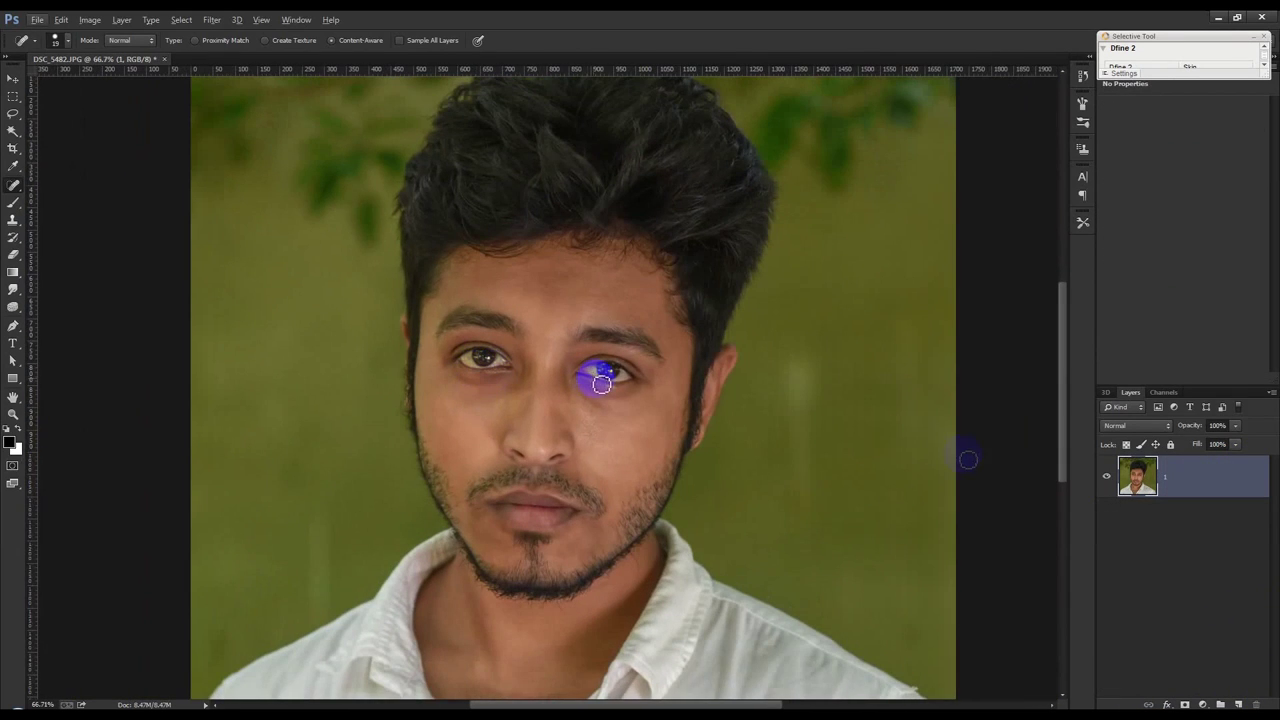
pyautogui.rightClick(1214, 476)
pyautogui.click(1227, 476)
# - Duplicate the photo layer twice, name the copies 2 and 3, and hide layer 3
pyautogui.hotkey('ctrl', 'j')
pyautogui.hotkey('ctrl', 'j')
pyautogui.doubleClick(1172, 518)
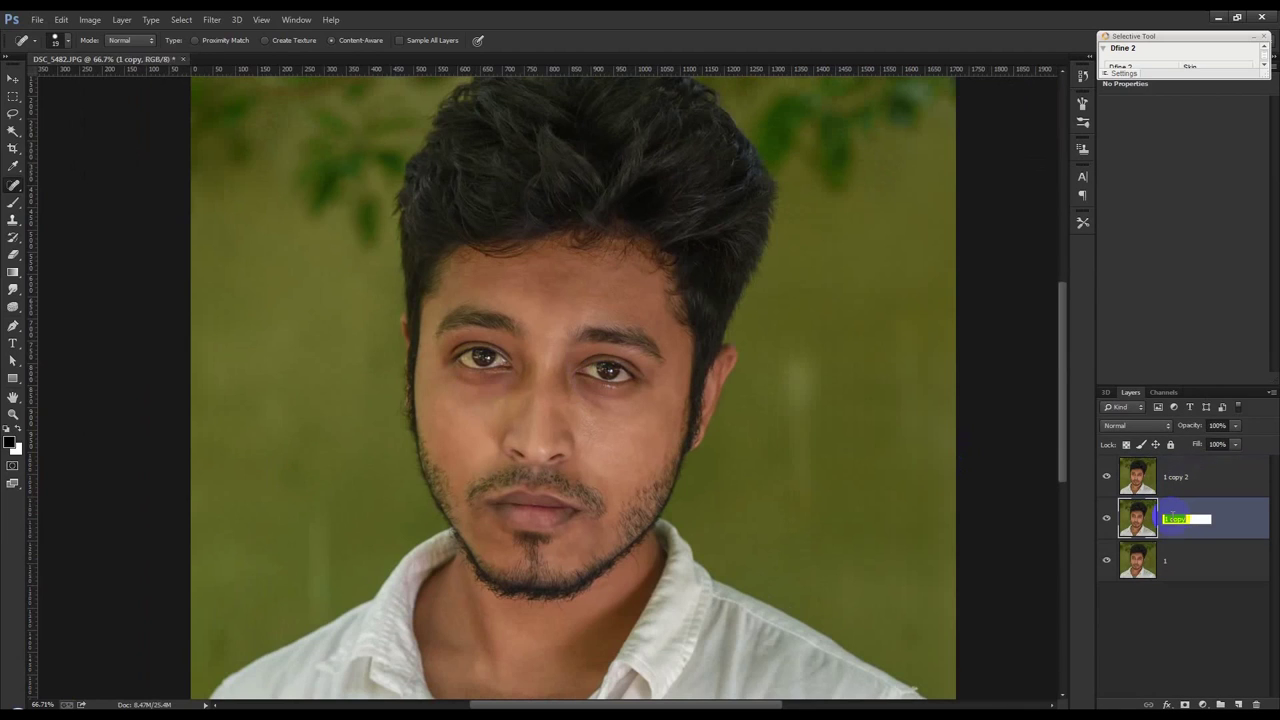
pyautogui.doubleClick(1174, 479)
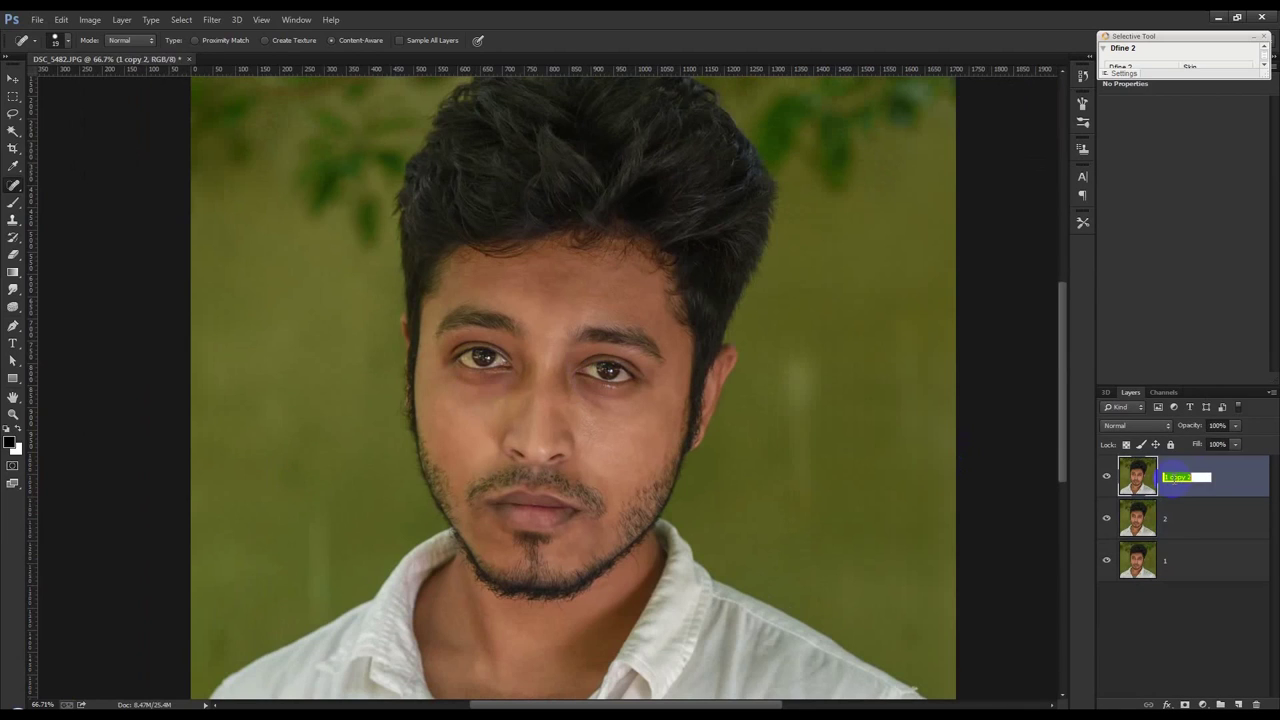
pyautogui.write('36')
pyautogui.press('Return')
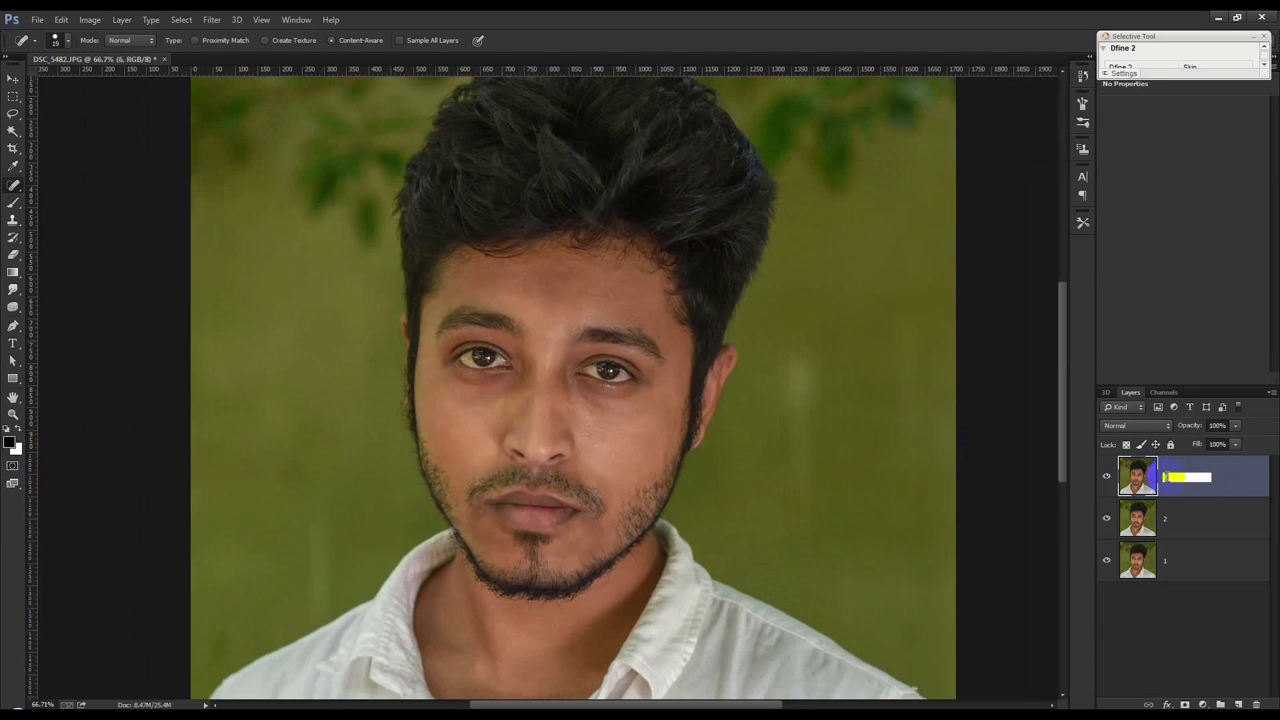
pyautogui.write('3')
pyautogui.press('Return')
pyautogui.click(1194, 522)
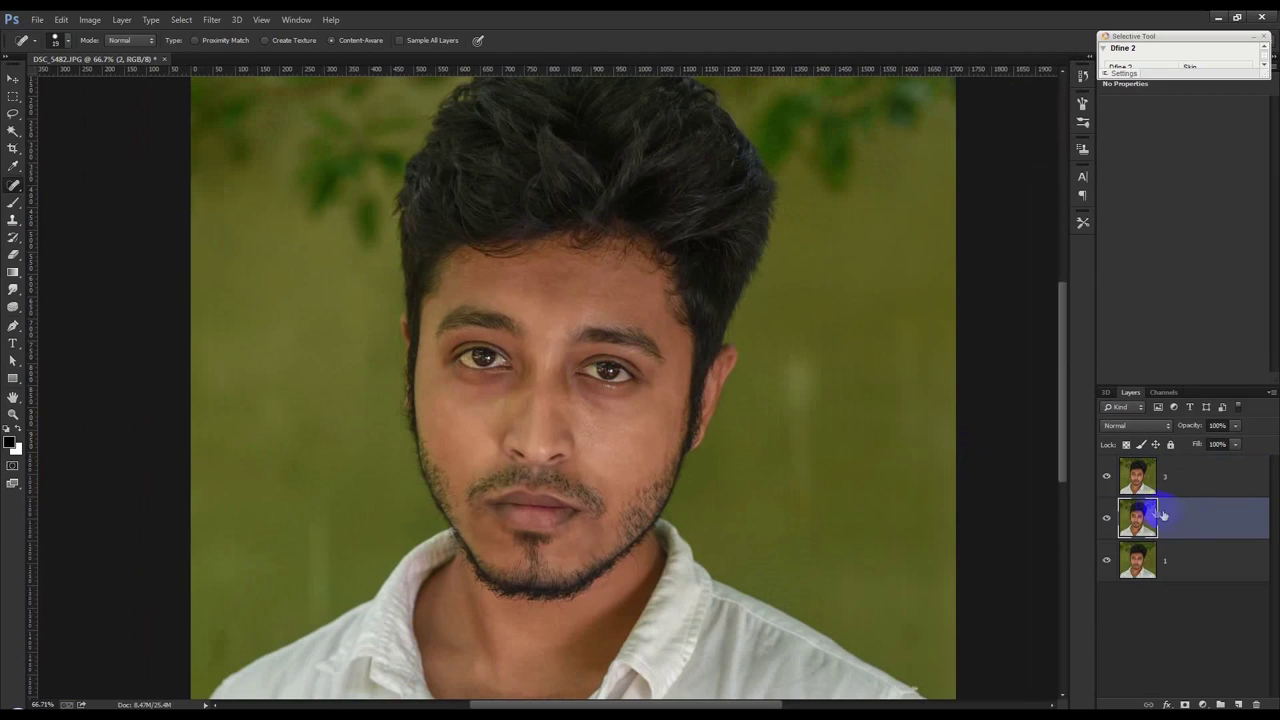
pyautogui.click(1106, 476)
pyautogui.click(212, 19)
pyautogui.moveTo(218, 187)
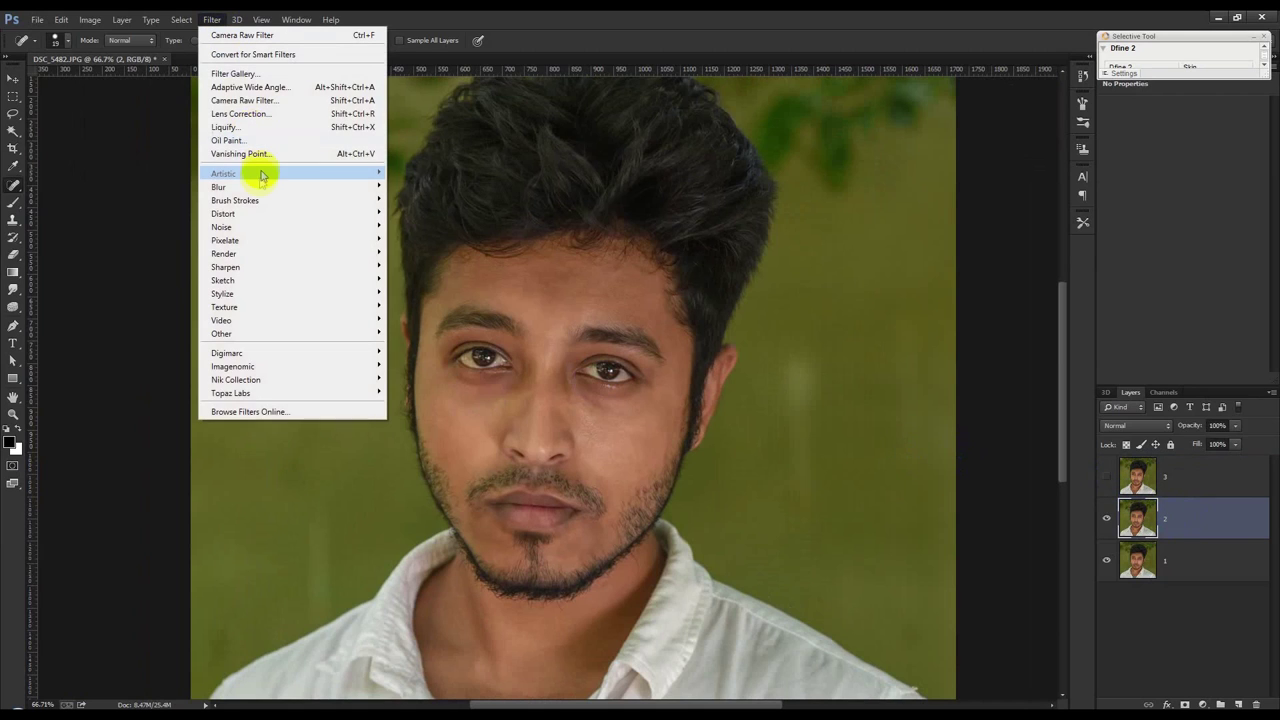
# - Apply a Gaussian Blur with a 3-pixel radius to layer 2
pyautogui.click(421, 285)
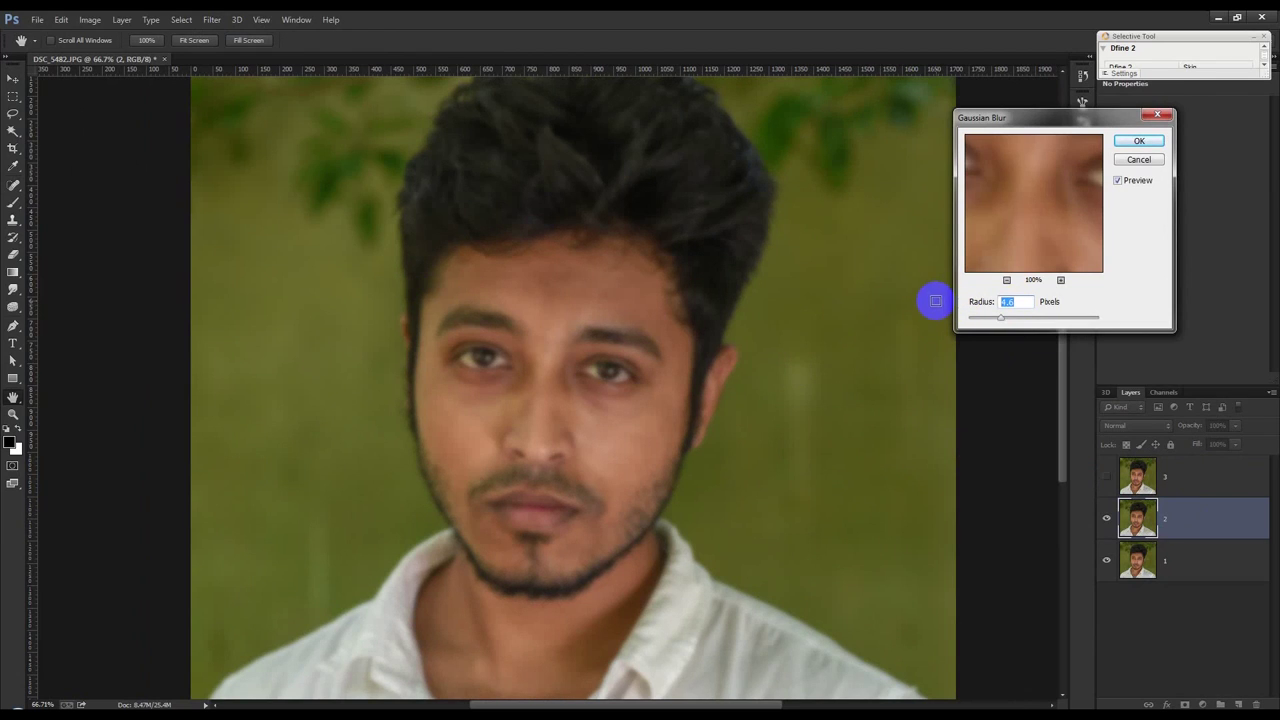
pyautogui.write('4')
pyautogui.doubleClick(1010, 301)
pyautogui.write('3')
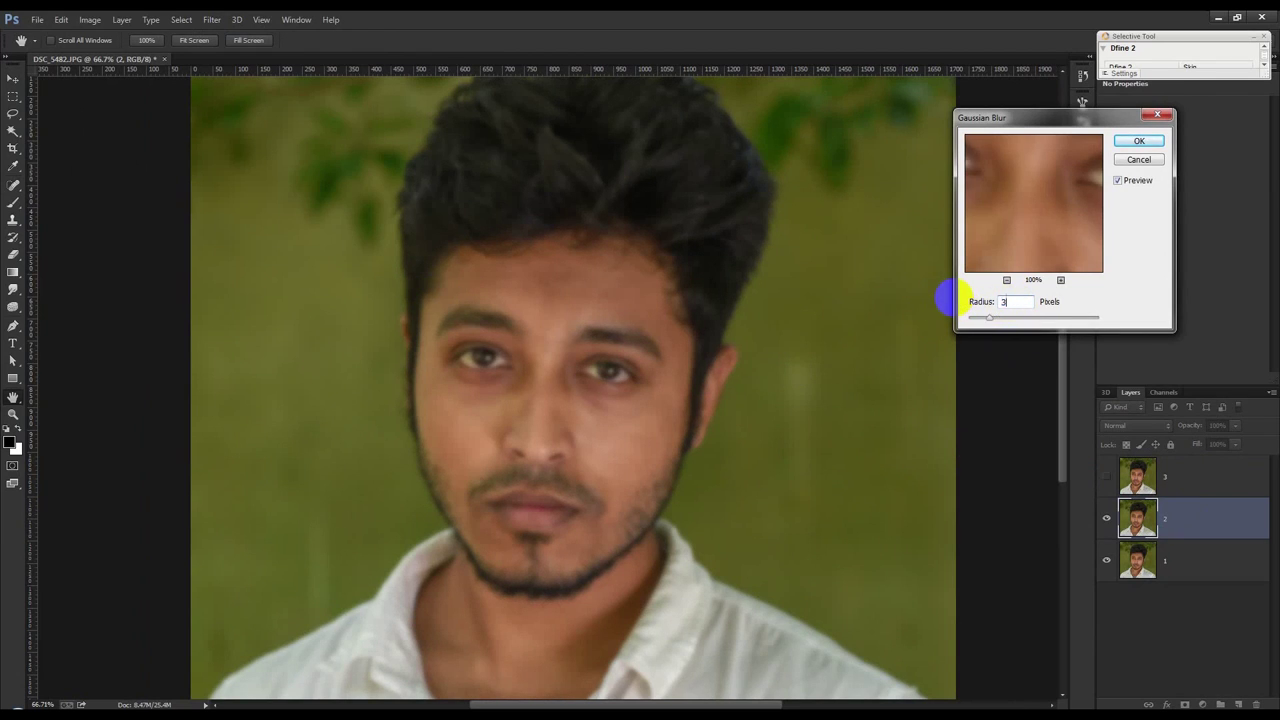
pyautogui.click(1033, 212)
pyautogui.moveTo(1033, 212)
pyautogui.mouseDown()
pyautogui.moveTo(1084, 192)
pyautogui.moveTo(1018, 250)
pyautogui.mouseUp()
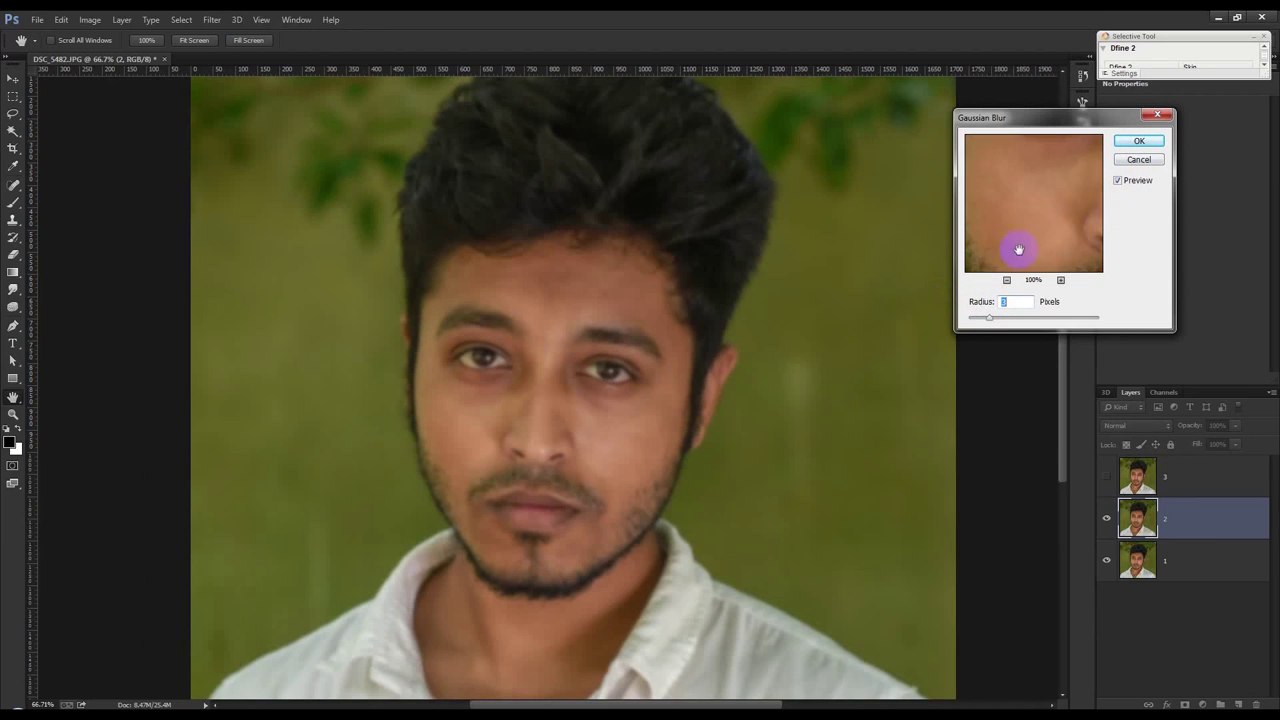
pyautogui.moveTo(965, 305); pyautogui.dragTo(1010, 320)
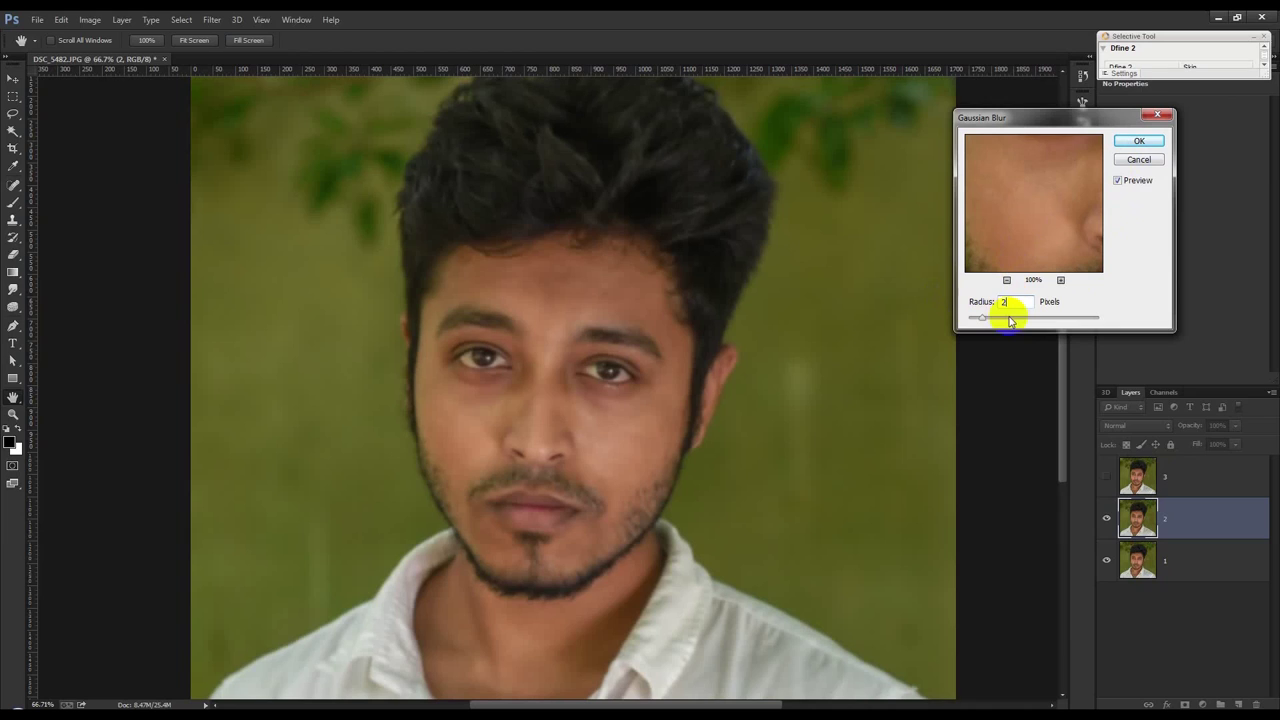
pyautogui.write('3')
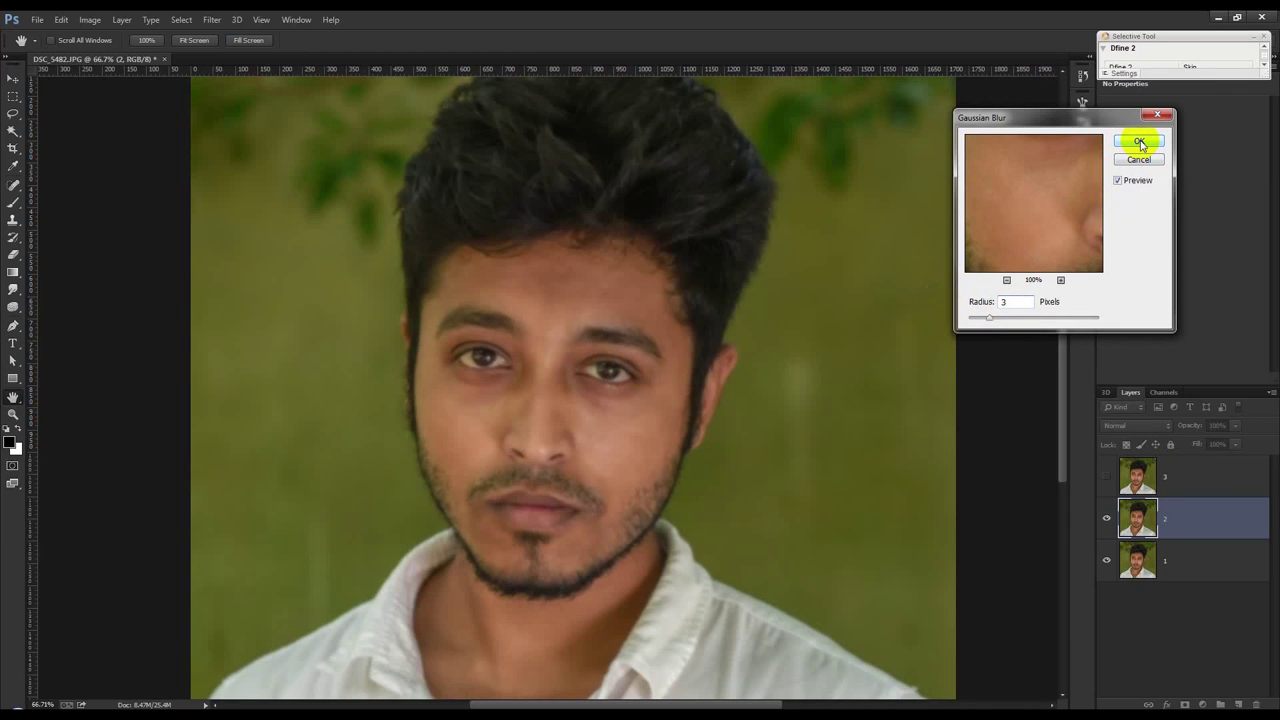
pyautogui.click(1140, 144)
pyautogui.press('j')
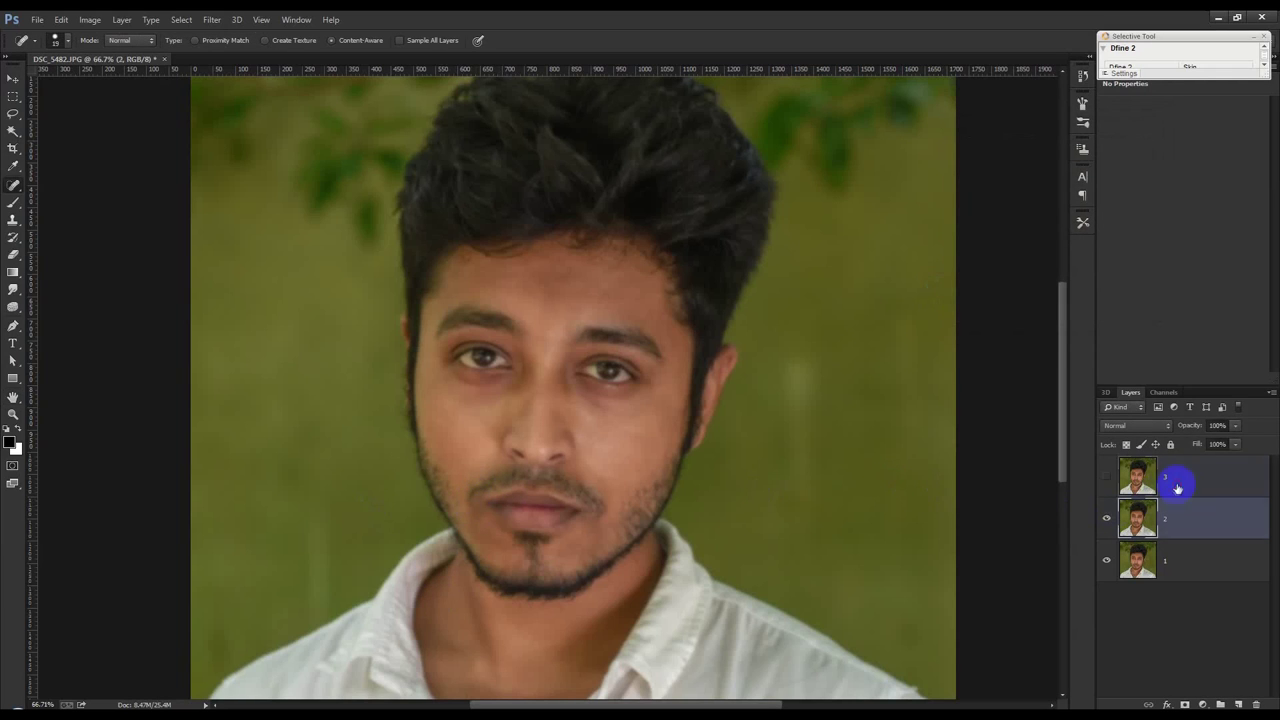
# - With layer 3 active and visible, start Apply Image using layer 2 as the source
pyautogui.click(1165, 480)
pyautogui.click(1107, 477)
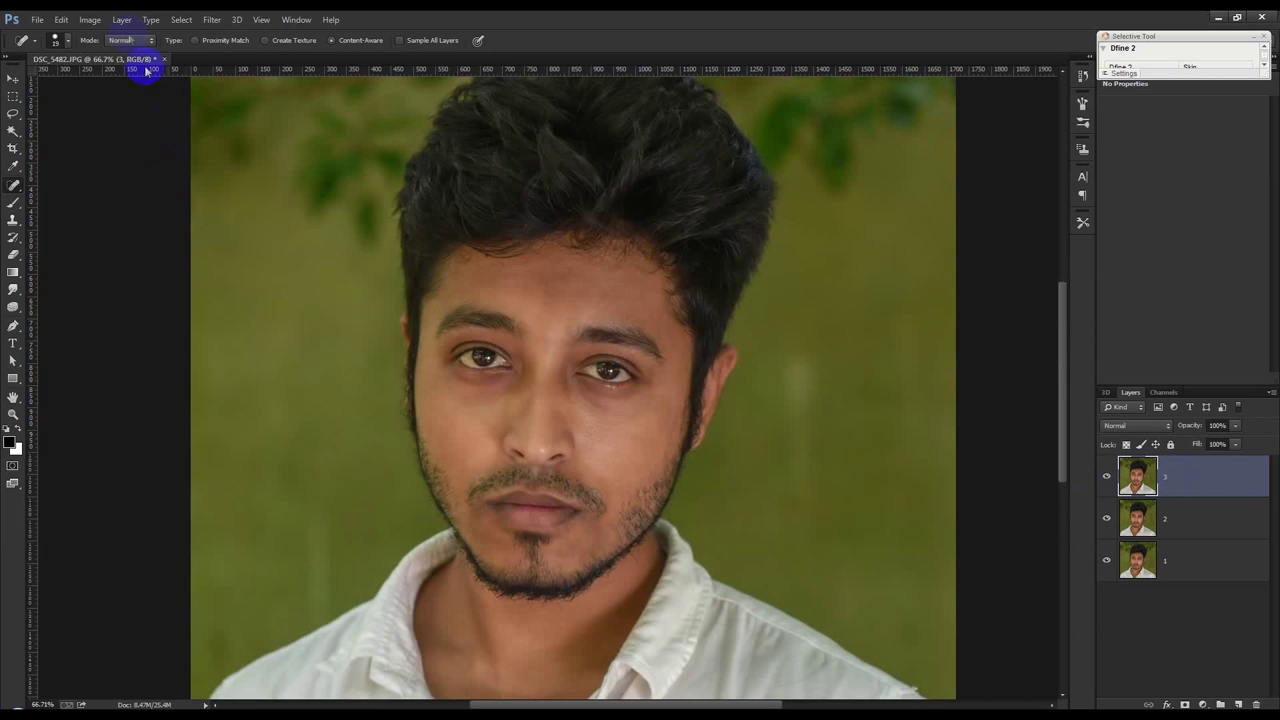
pyautogui.click(90, 19)
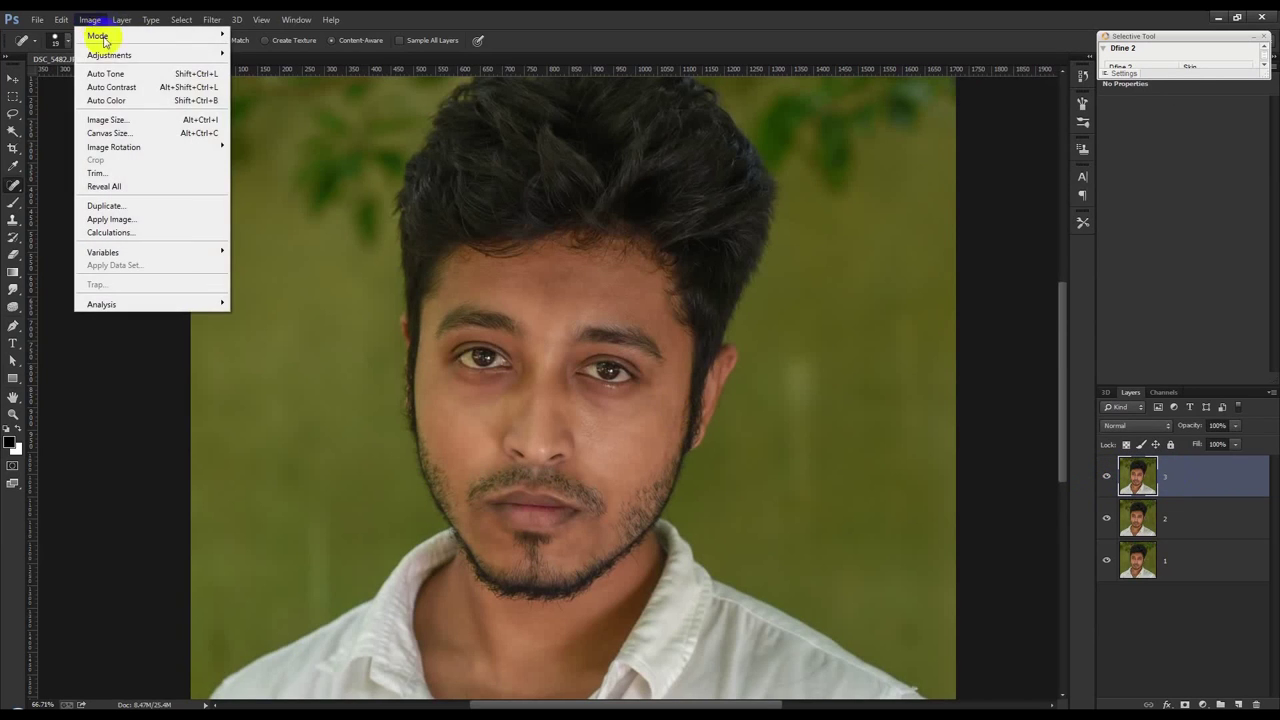
pyautogui.click(130, 219)
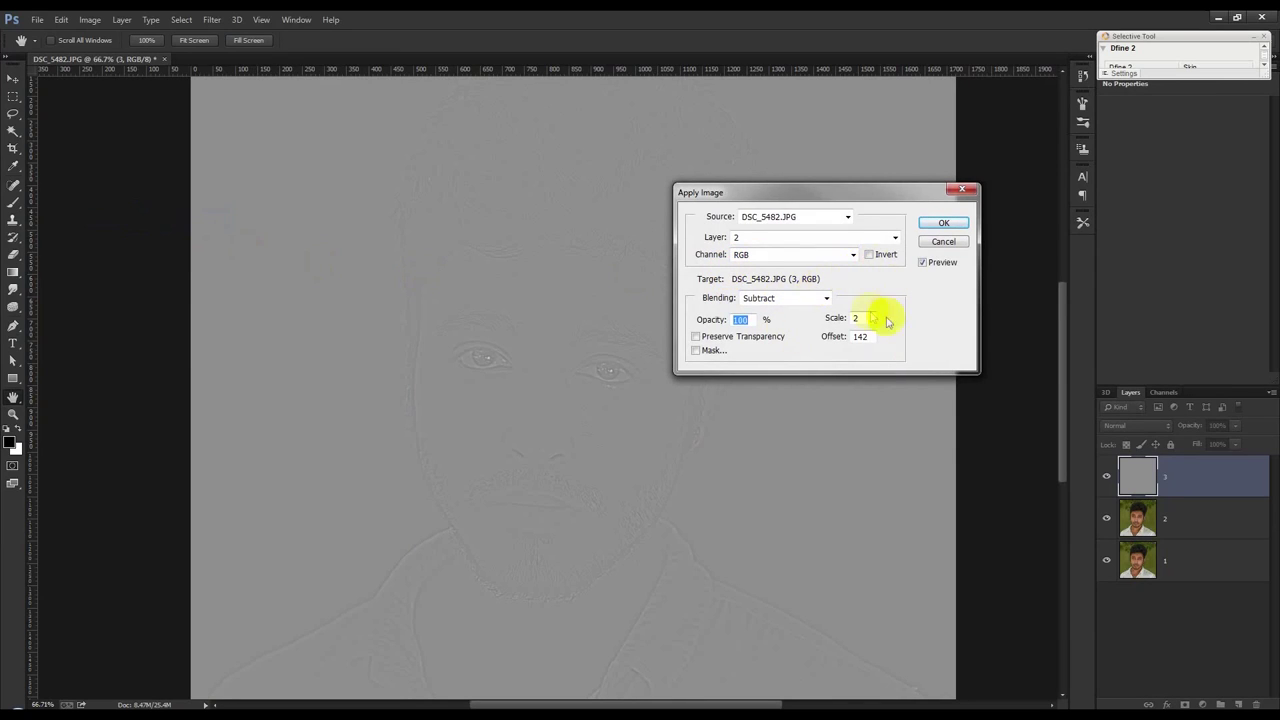
pyautogui.click(841, 240)
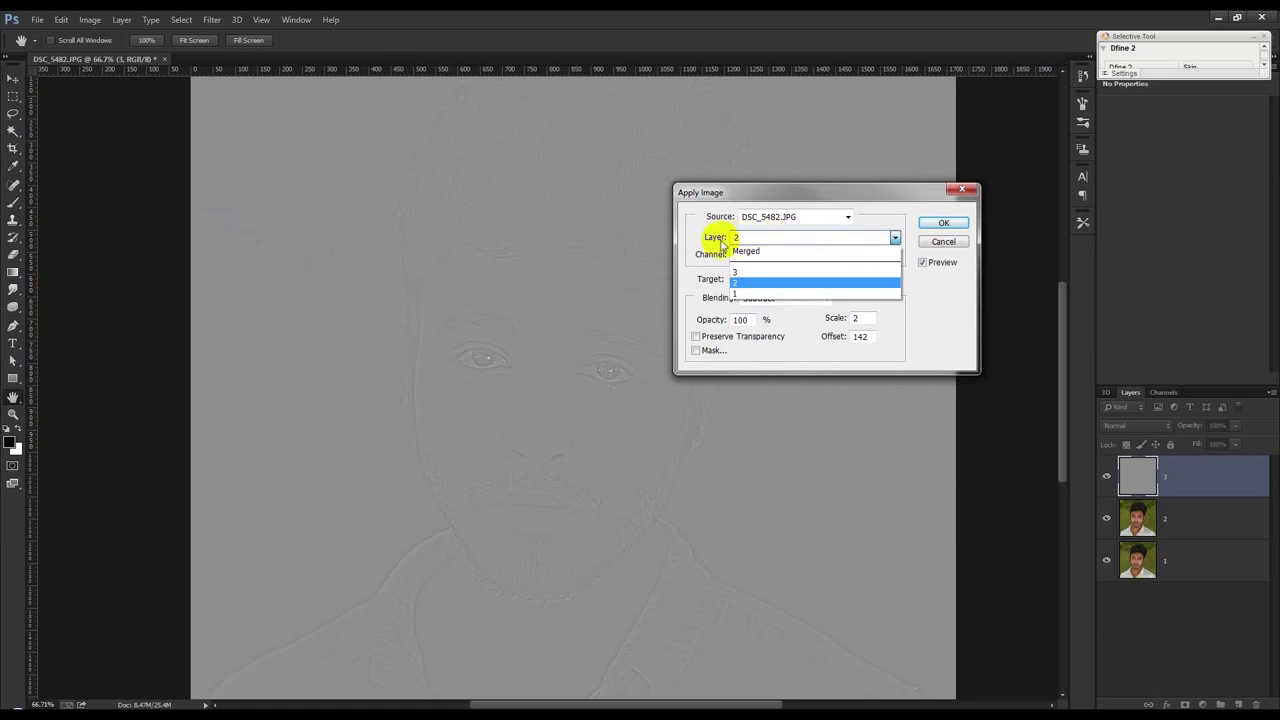
pyautogui.click(748, 287)
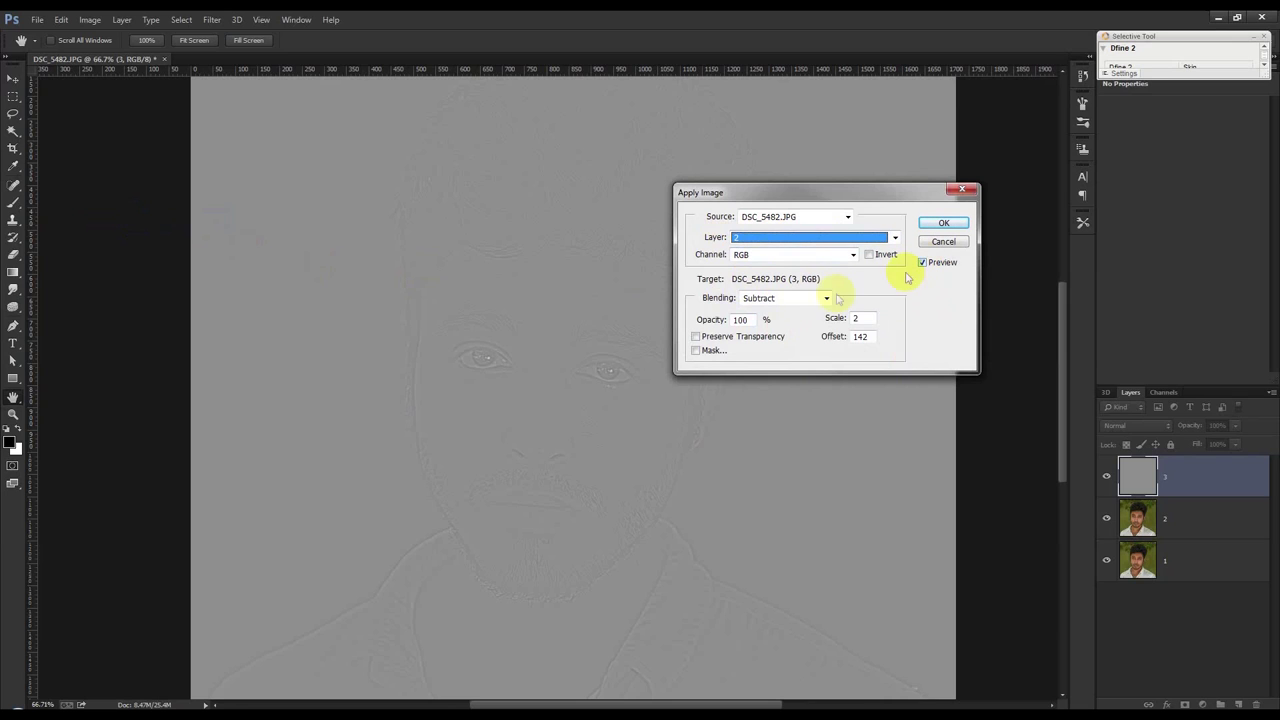
# - Set Apply Image blending to Subtract on the RGB channel, after trying Add and Multiply
pyautogui.click(780, 299)
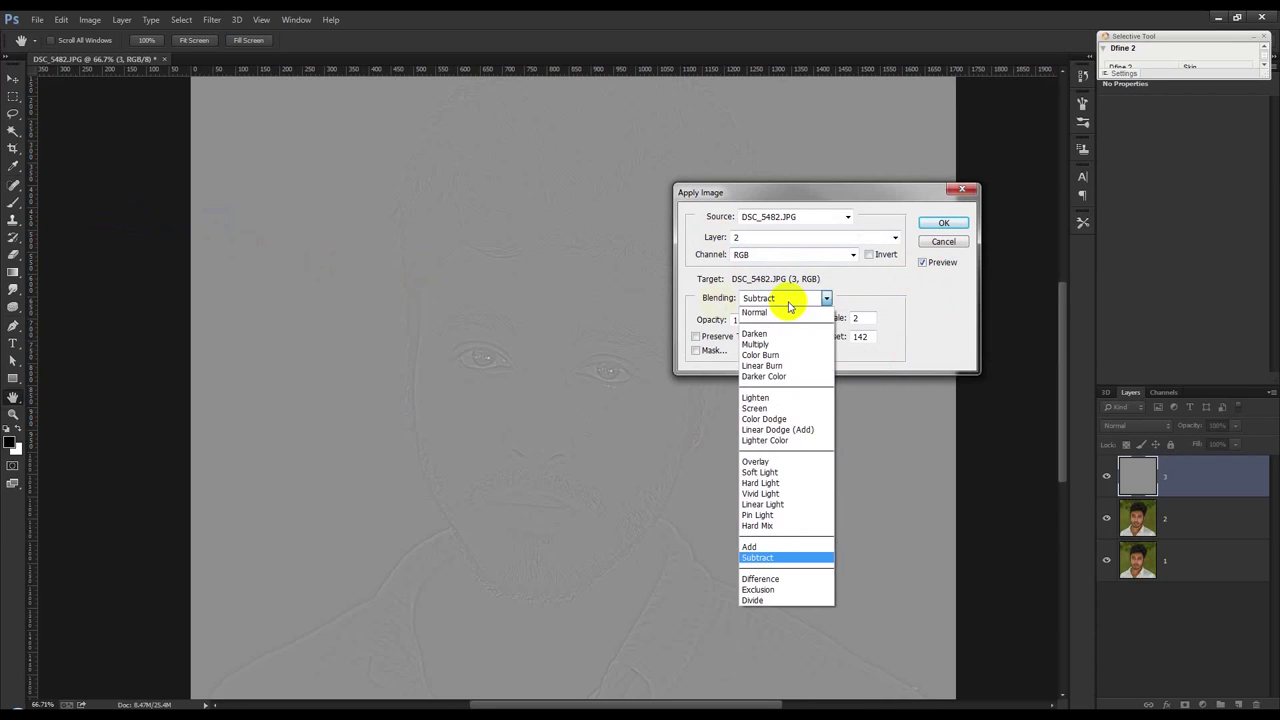
pyautogui.click(751, 547)
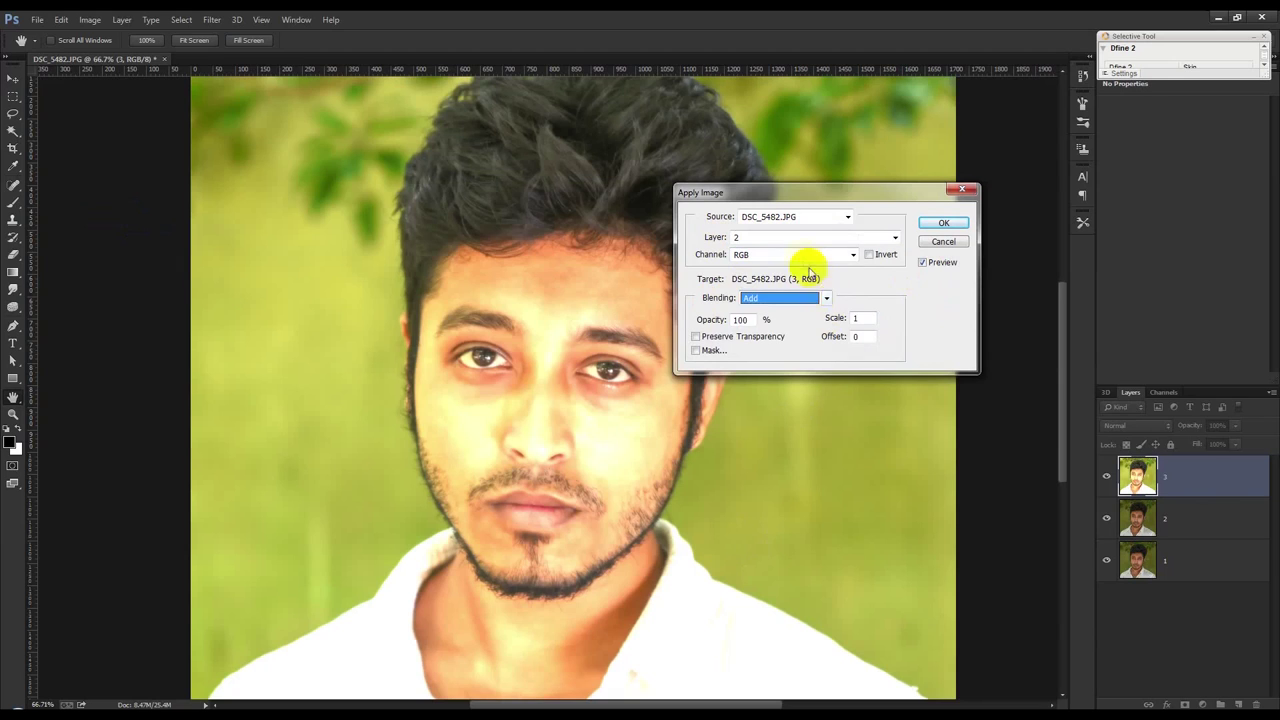
pyautogui.click(805, 256)
pyautogui.click(803, 260)
pyautogui.click(778, 297)
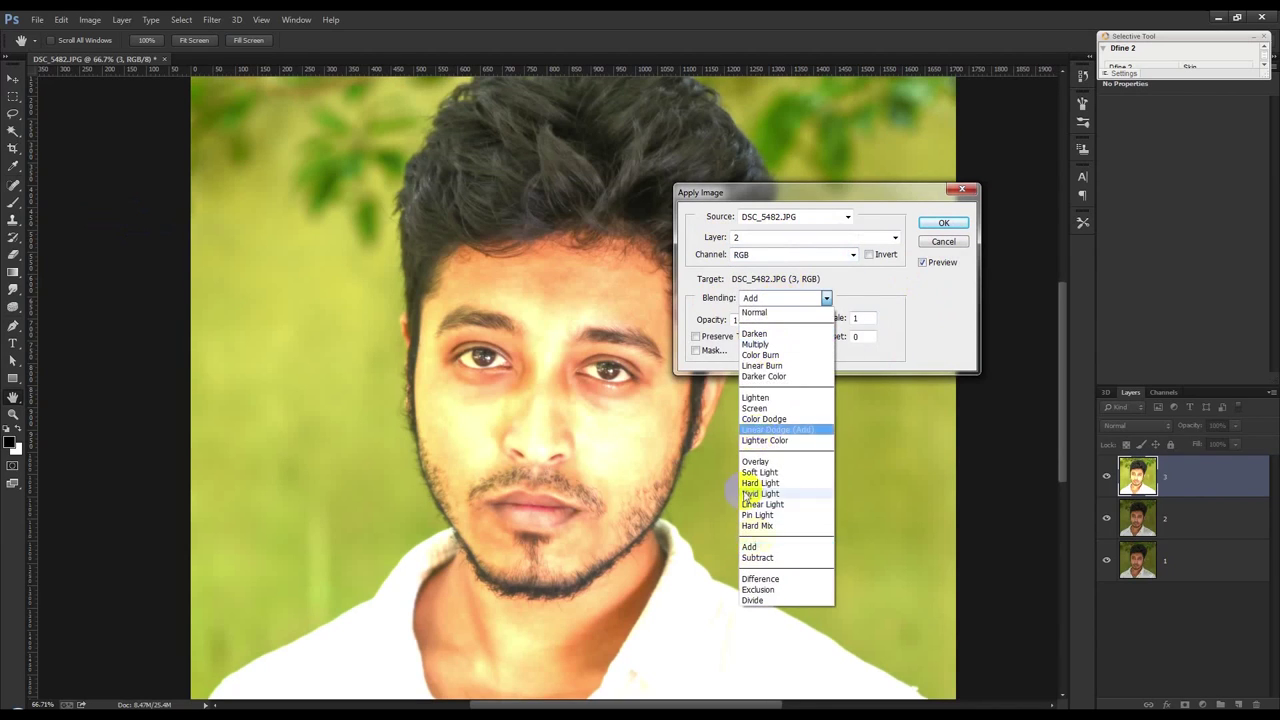
pyautogui.click(758, 558)
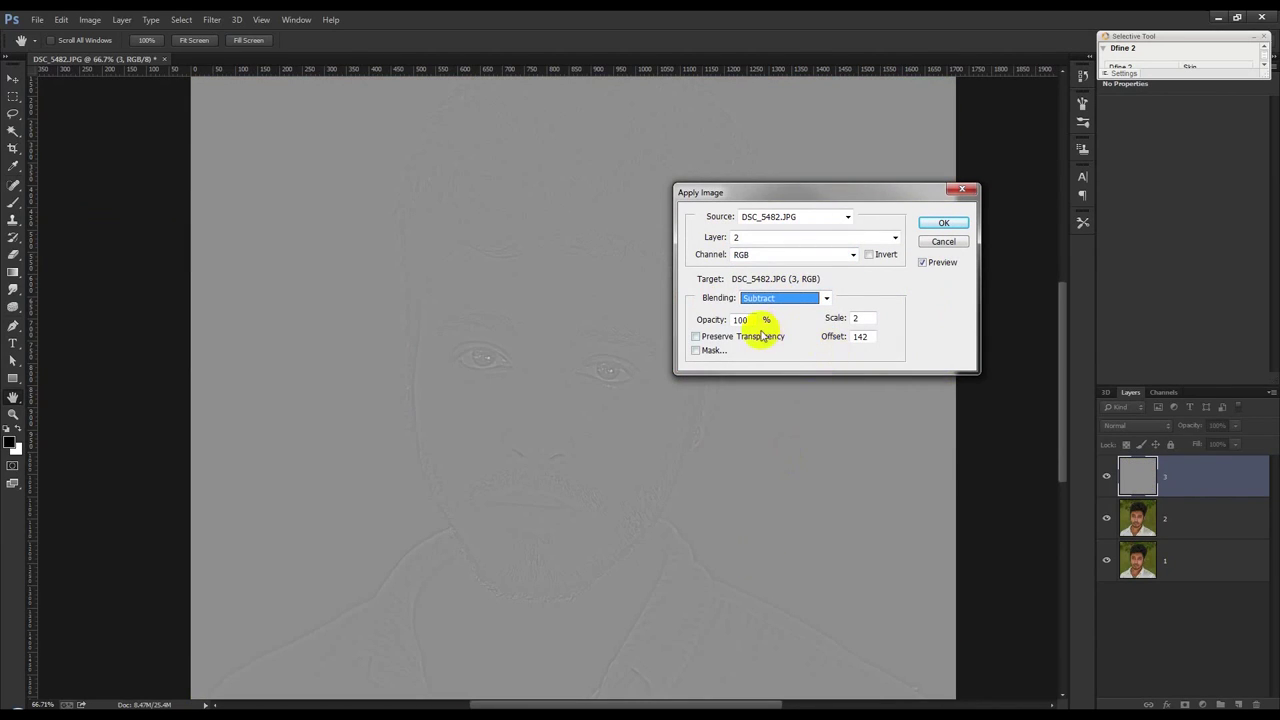
pyautogui.click(783, 300)
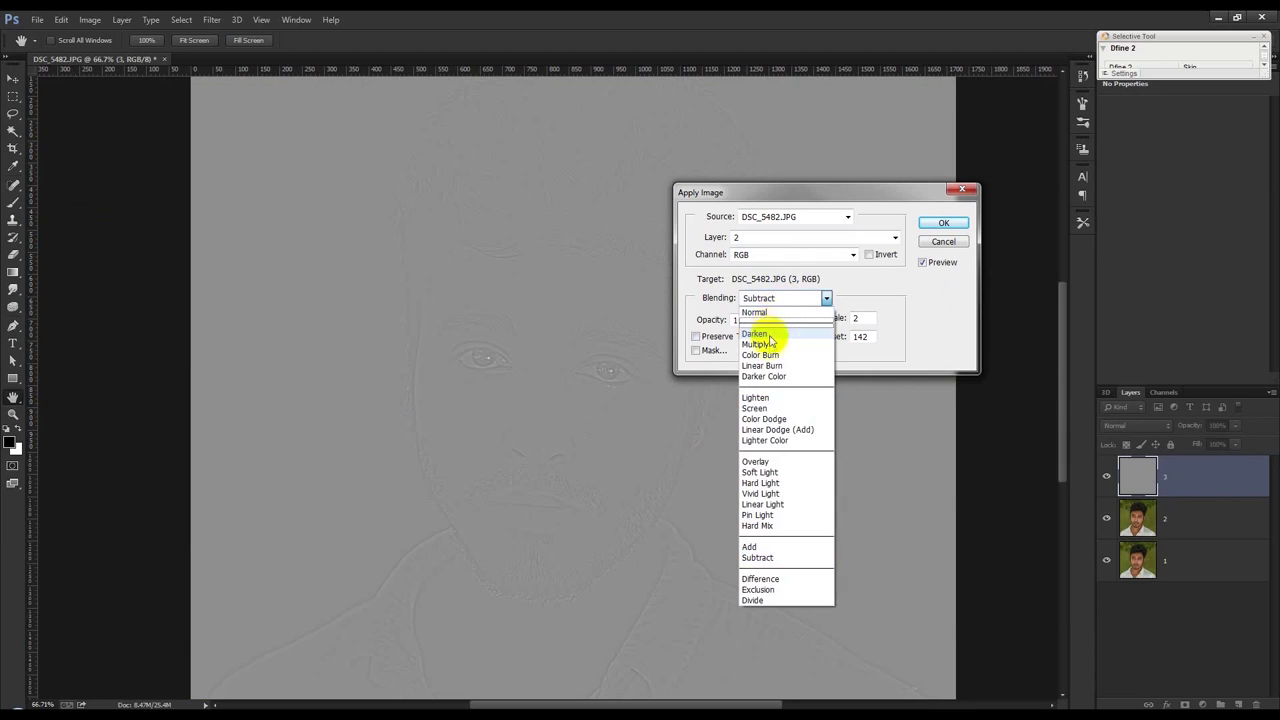
pyautogui.click(770, 347)
pyautogui.click(800, 298)
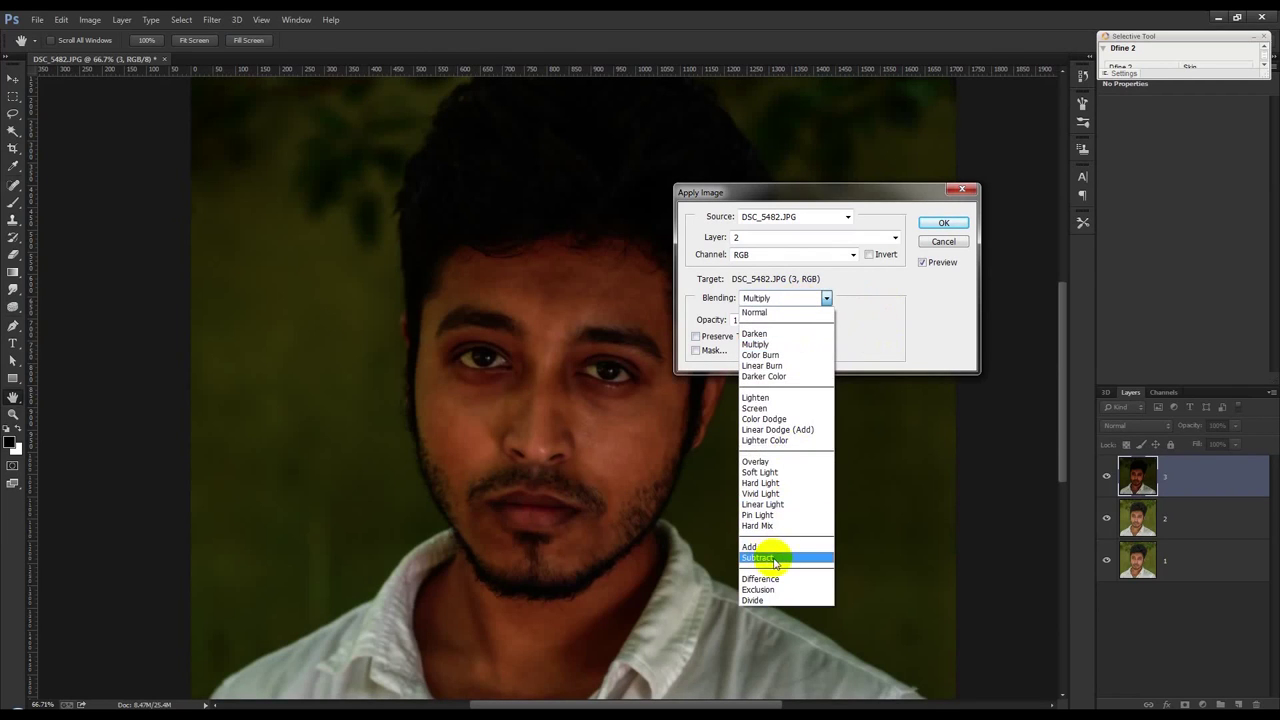
pyautogui.click(775, 558)
# - Enter Scale 2 and Offset 145 and apply the subtraction to layer 3
pyautogui.doubleClick(860, 318)
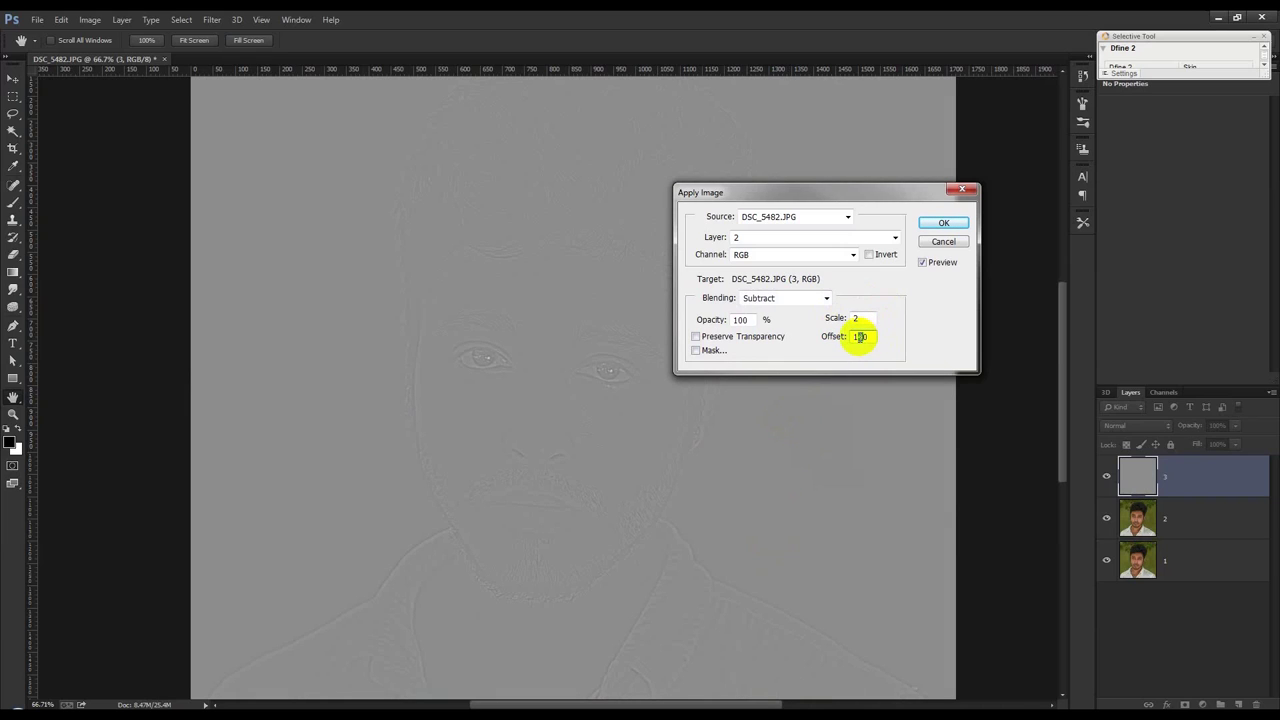
pyautogui.hotkey('shift', 'Down')
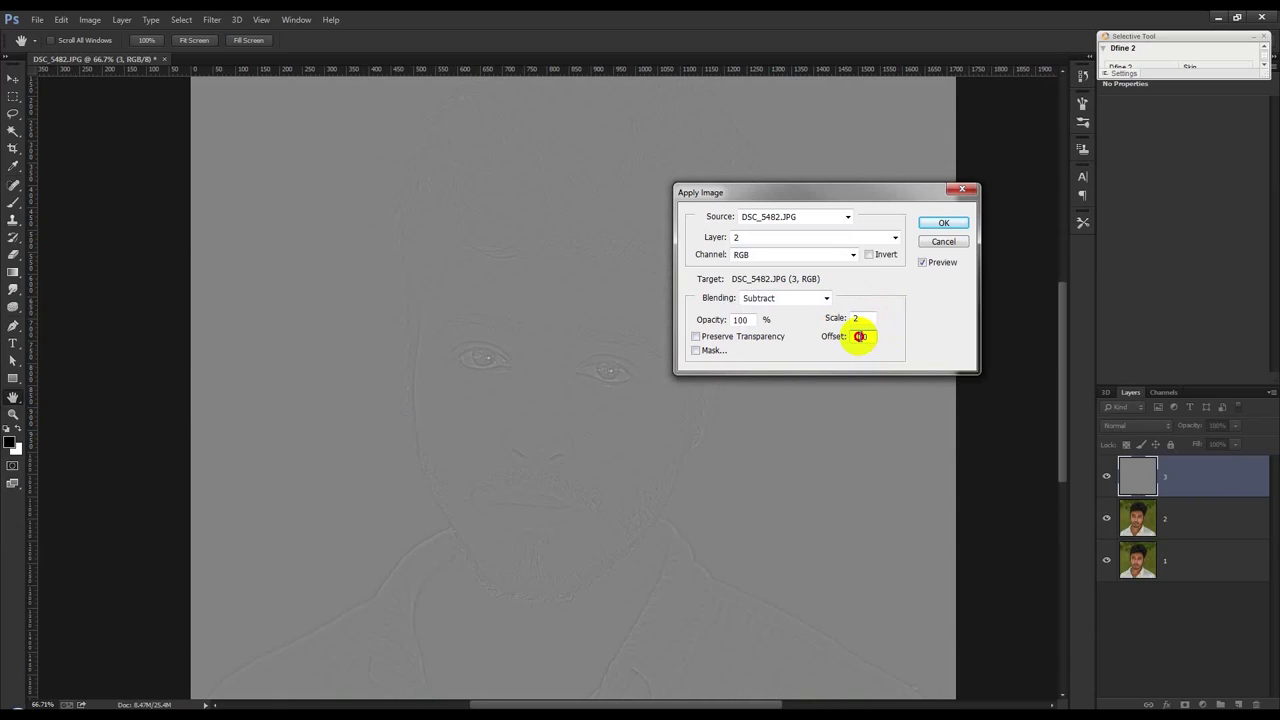
pyautogui.write('150')
pyautogui.doubleClick(860, 336)
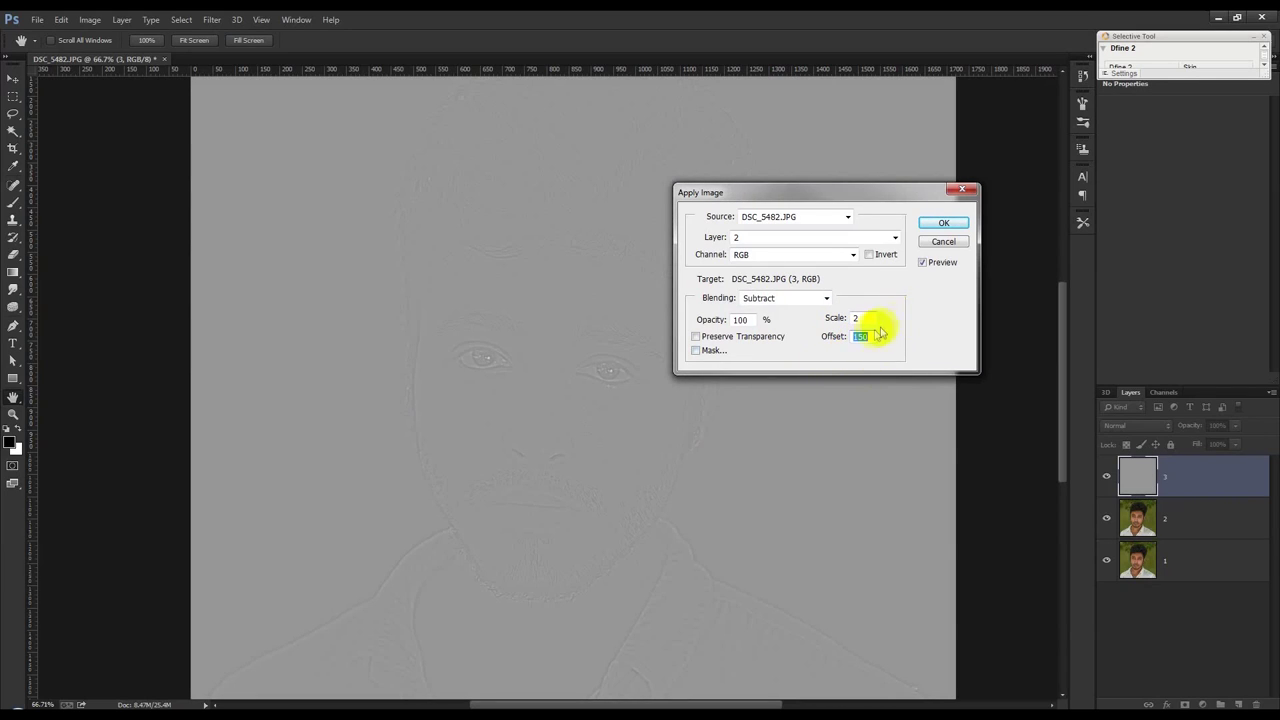
pyautogui.doubleClick(871, 339)
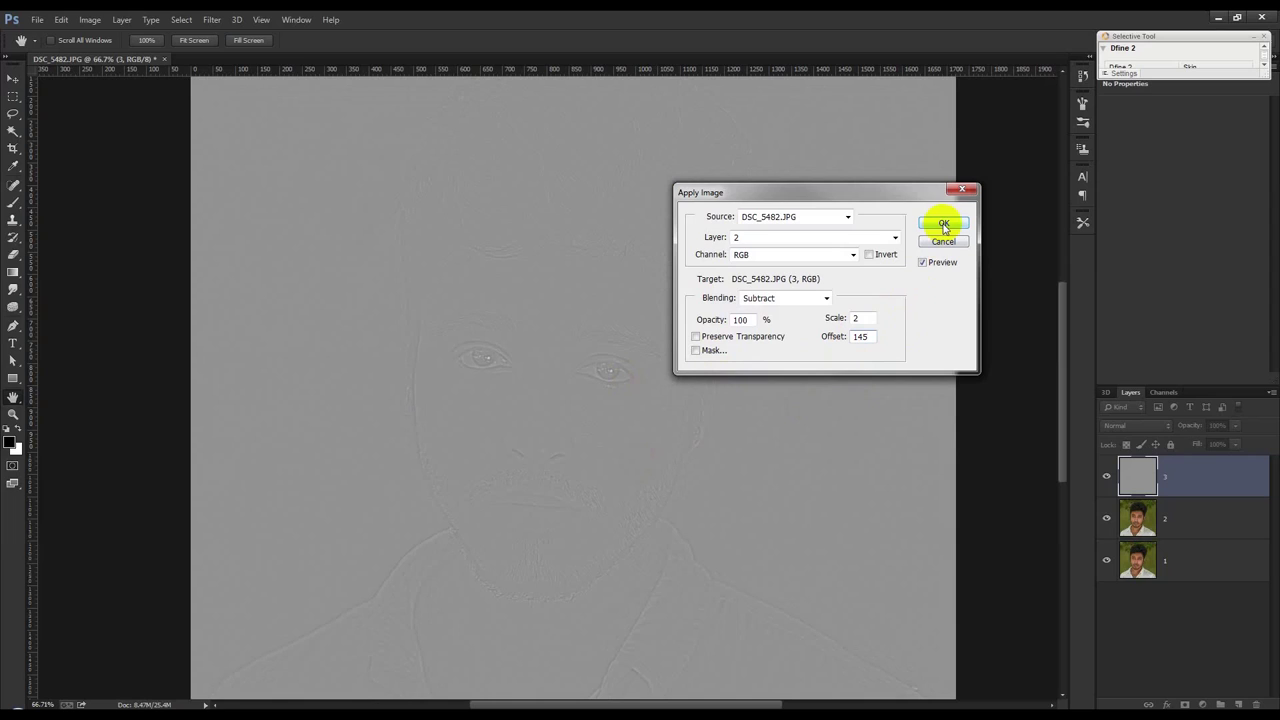
pyautogui.doubleClick(855, 317)
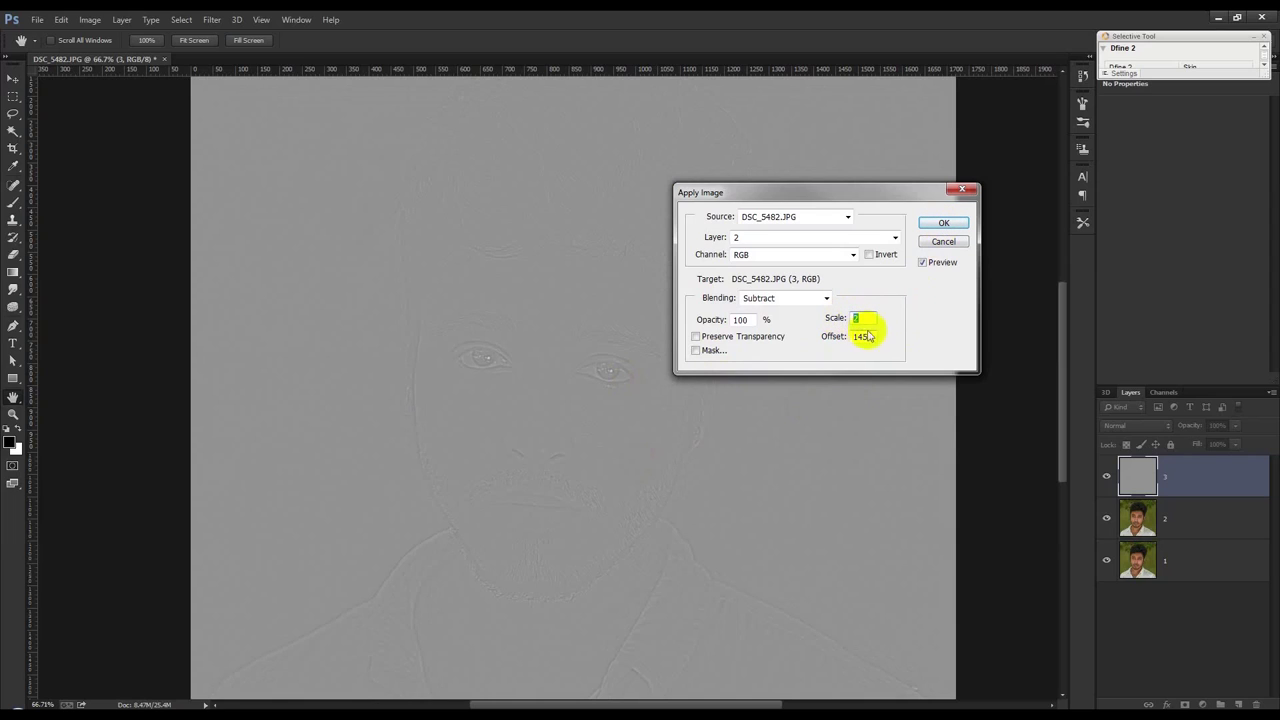
pyautogui.doubleClick(862, 336)
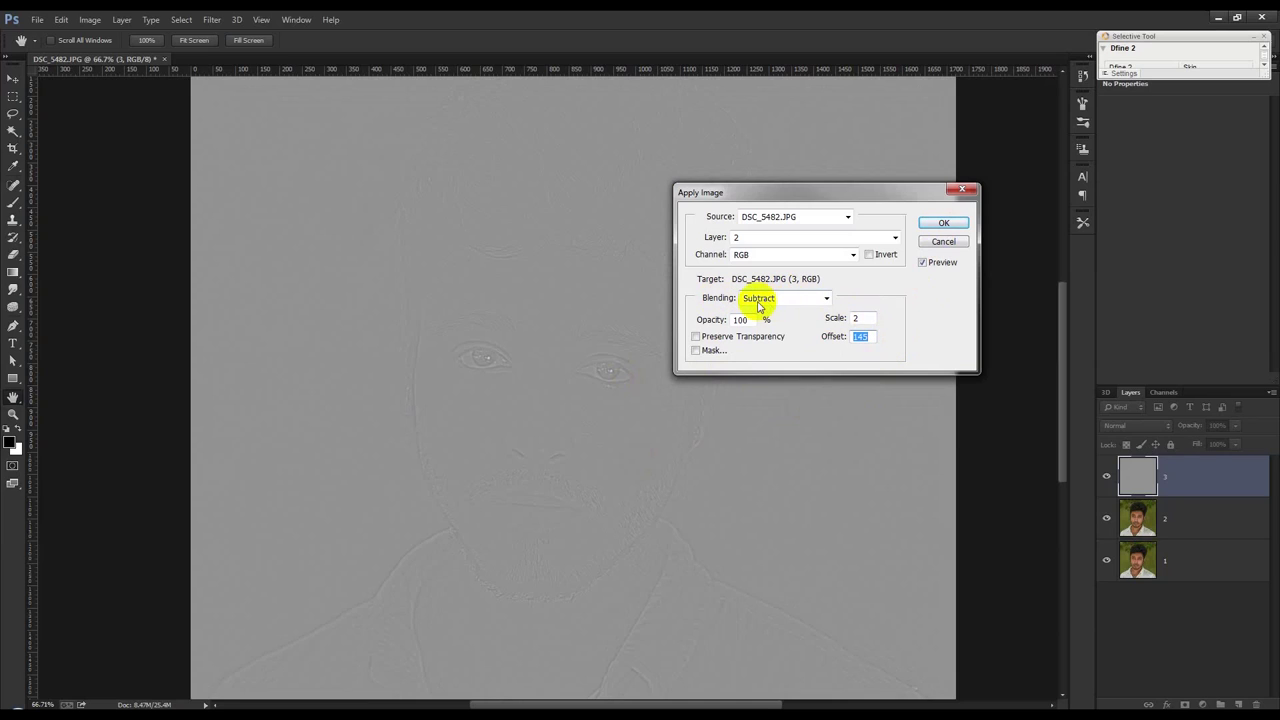
pyautogui.click(937, 223)
pyautogui.press('j')
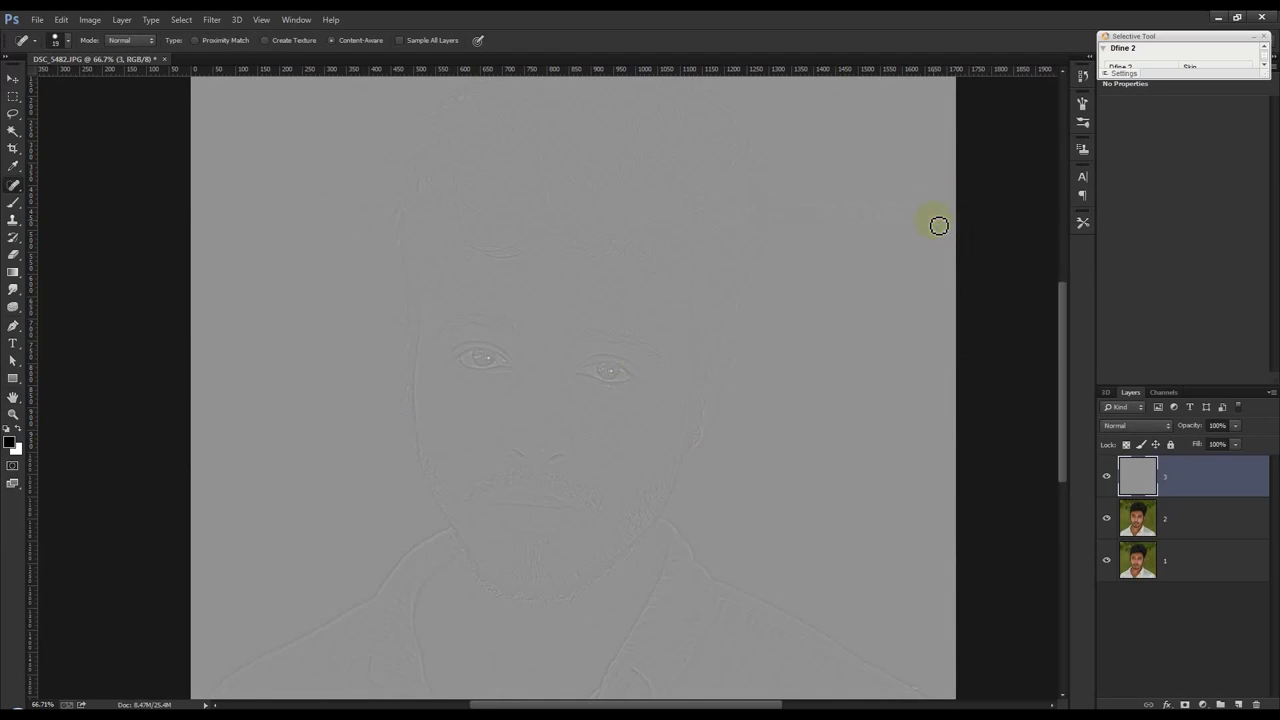
# - Set layer 3's blend mode to Linear Light, after trying Overlay
pyautogui.scroll(-2, 540, 330)
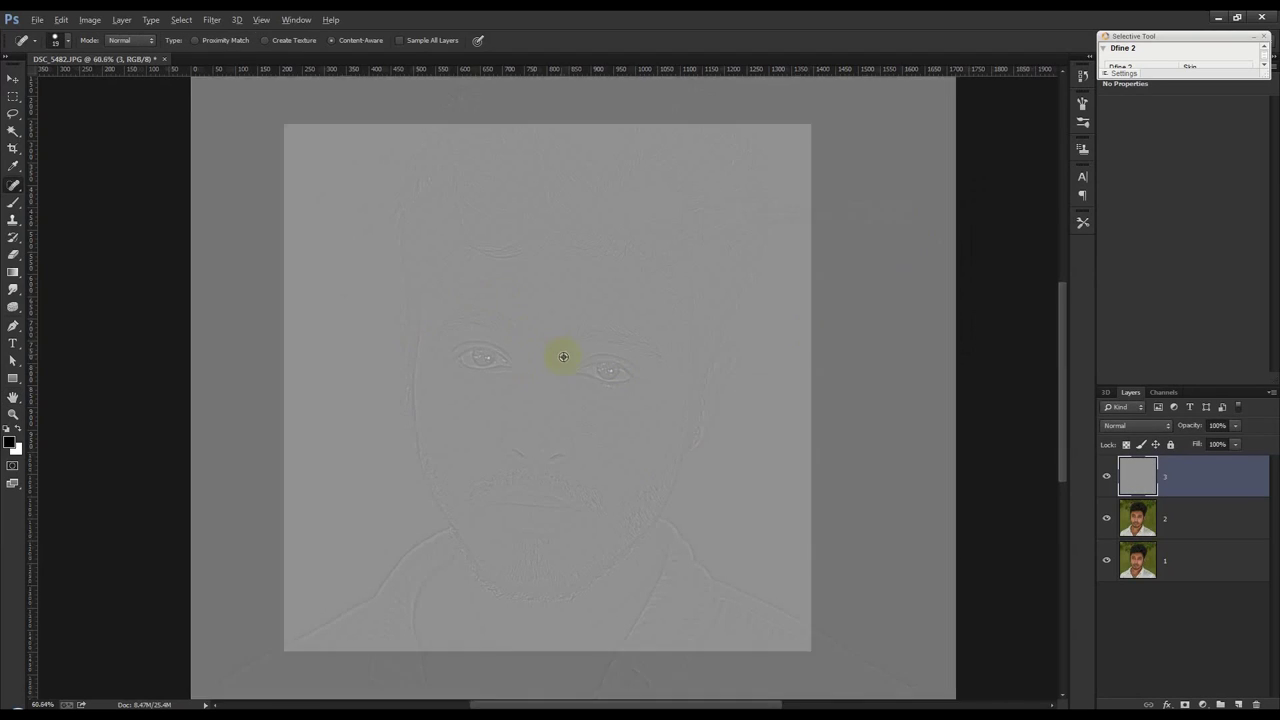
pyautogui.scroll(1, 530, 330)
pyautogui.click(13, 78)
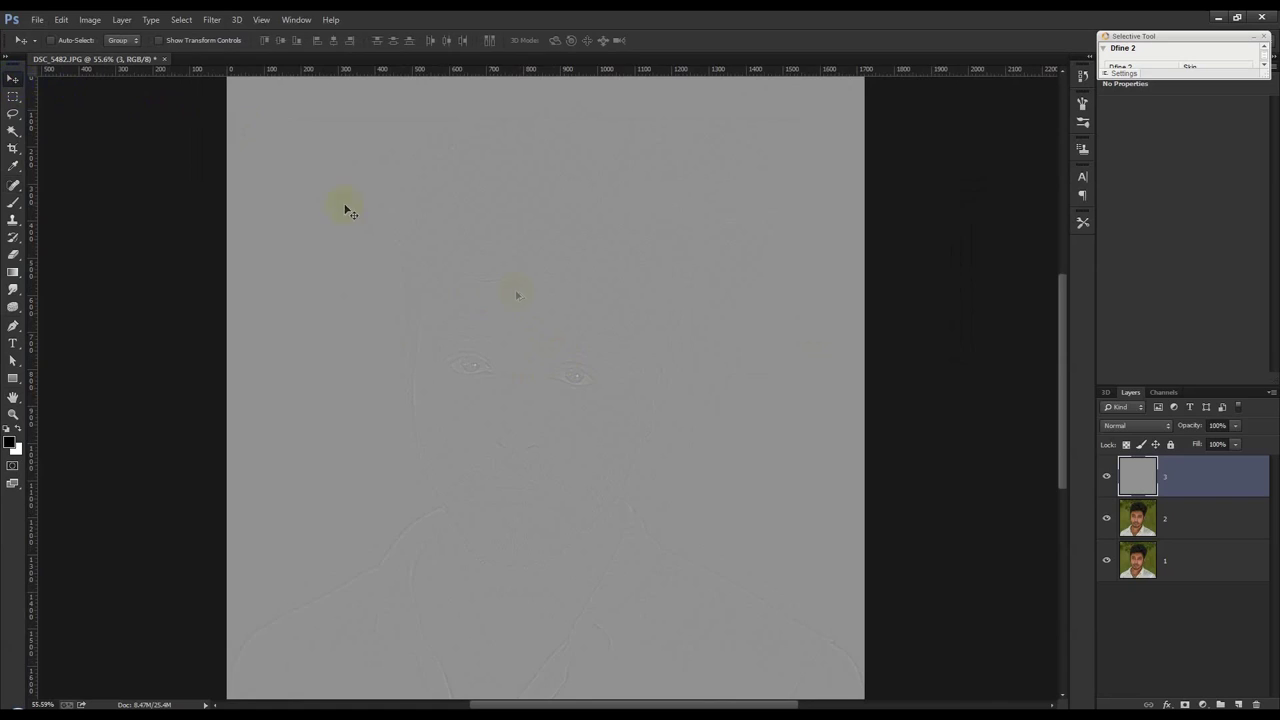
pyautogui.scroll(3, 577, 337)
pyautogui.scroll(1, 588, 240)
pyautogui.scroll(-1, 686, 468)
pyautogui.scroll(-1, 610, 468)
pyautogui.scroll(2, 610, 468)
pyautogui.scroll(-1, 610, 468)
pyautogui.scroll(-2, 610, 470)
pyautogui.scroll(-2, 610, 470)
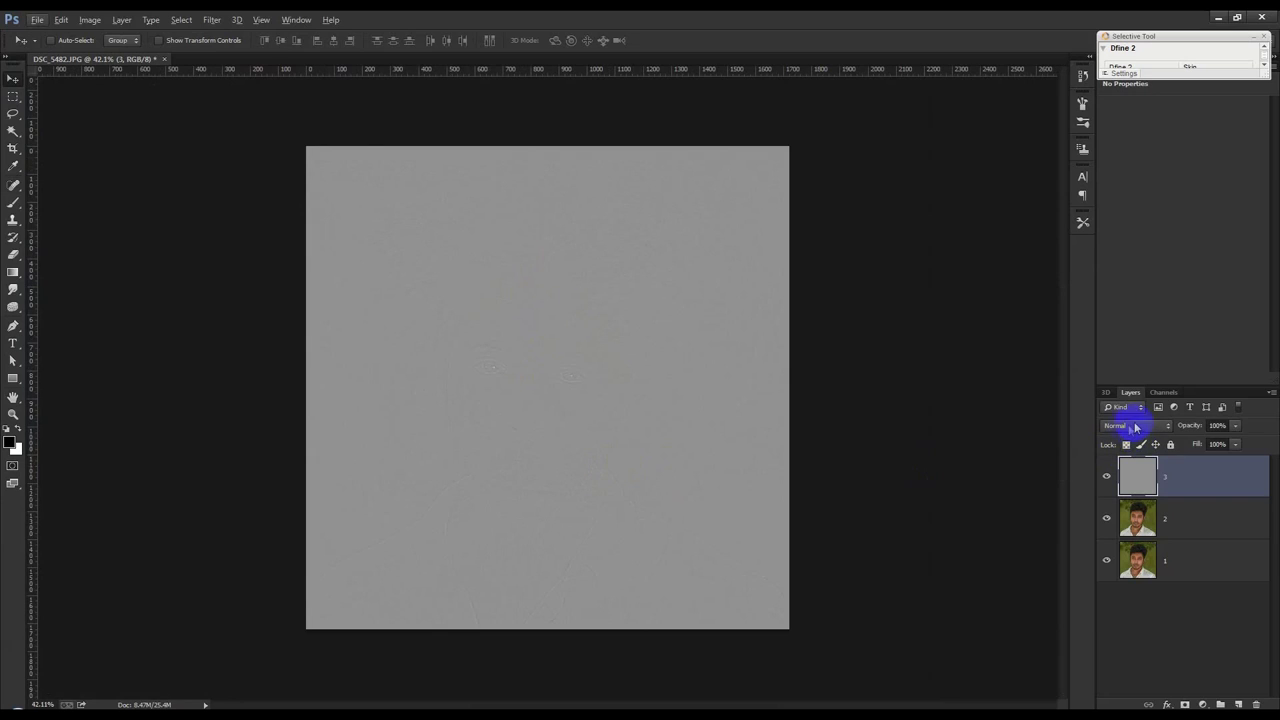
pyautogui.click(1135, 427)
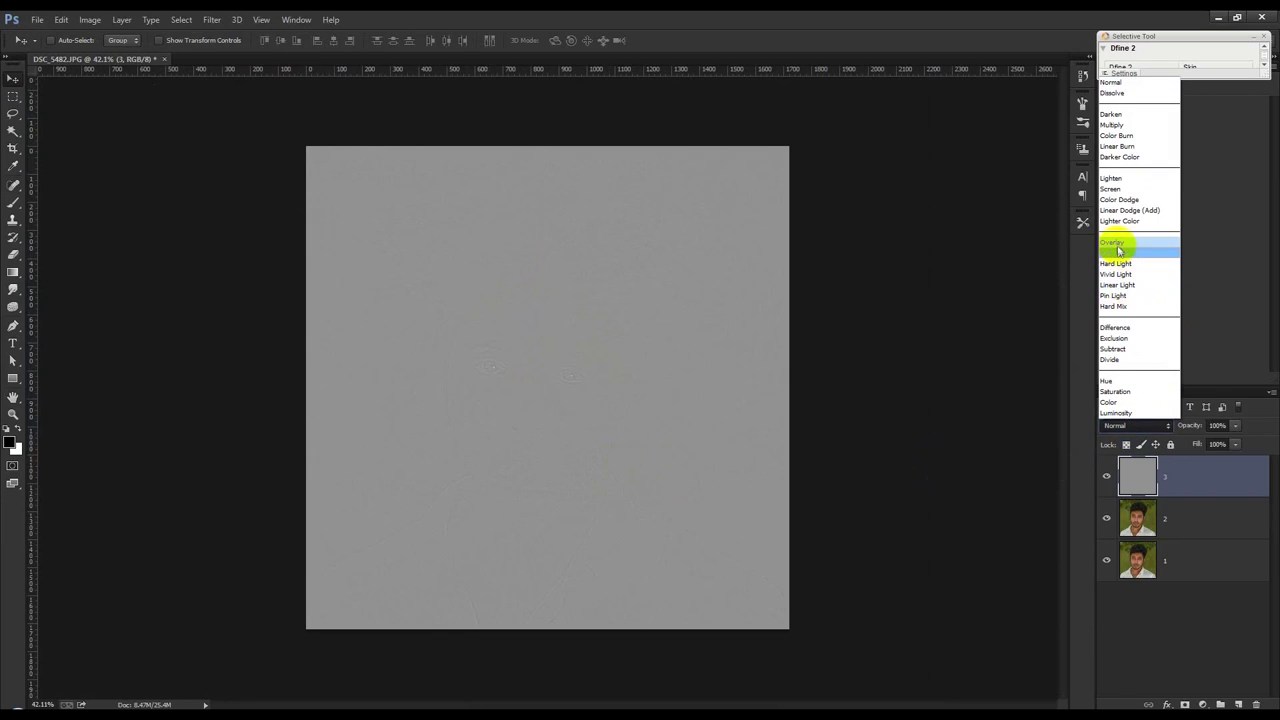
pyautogui.click(1113, 243)
pyautogui.click(1131, 393)
pyautogui.click(1141, 428)
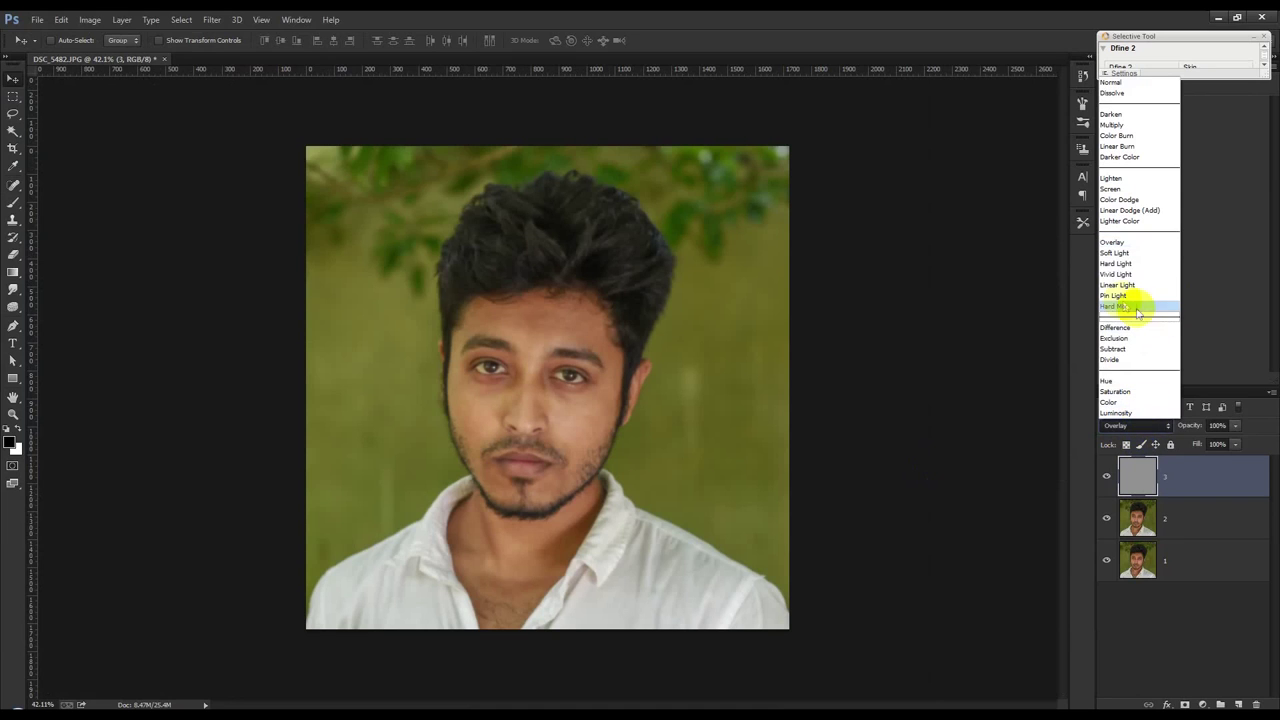
pyautogui.click(1125, 285)
# - Toggle the detail layer's visibility to compare the portrait before and after
pyautogui.scroll(2, 457, 429)
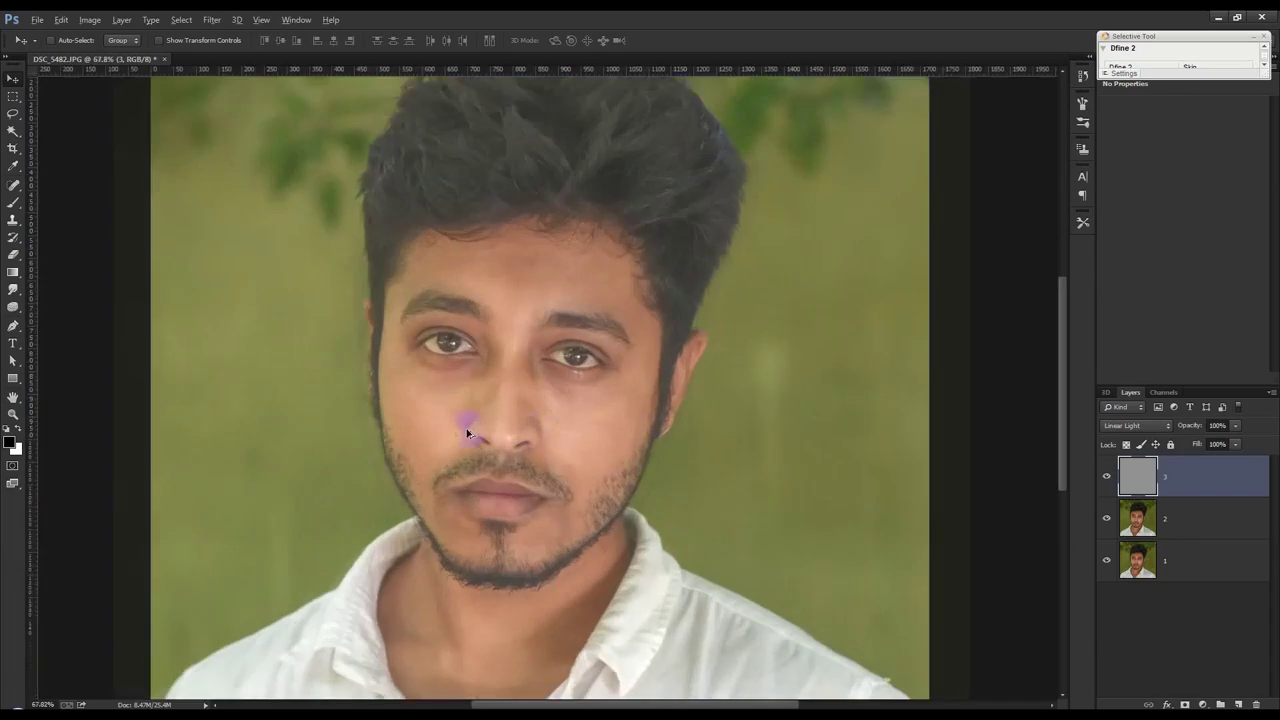
pyautogui.scroll(2, 457, 429)
pyautogui.scroll(1, 457, 429)
pyautogui.click(1106, 478)
pyautogui.click(1107, 478)
pyautogui.click(1107, 478)
pyautogui.click(1107, 478)
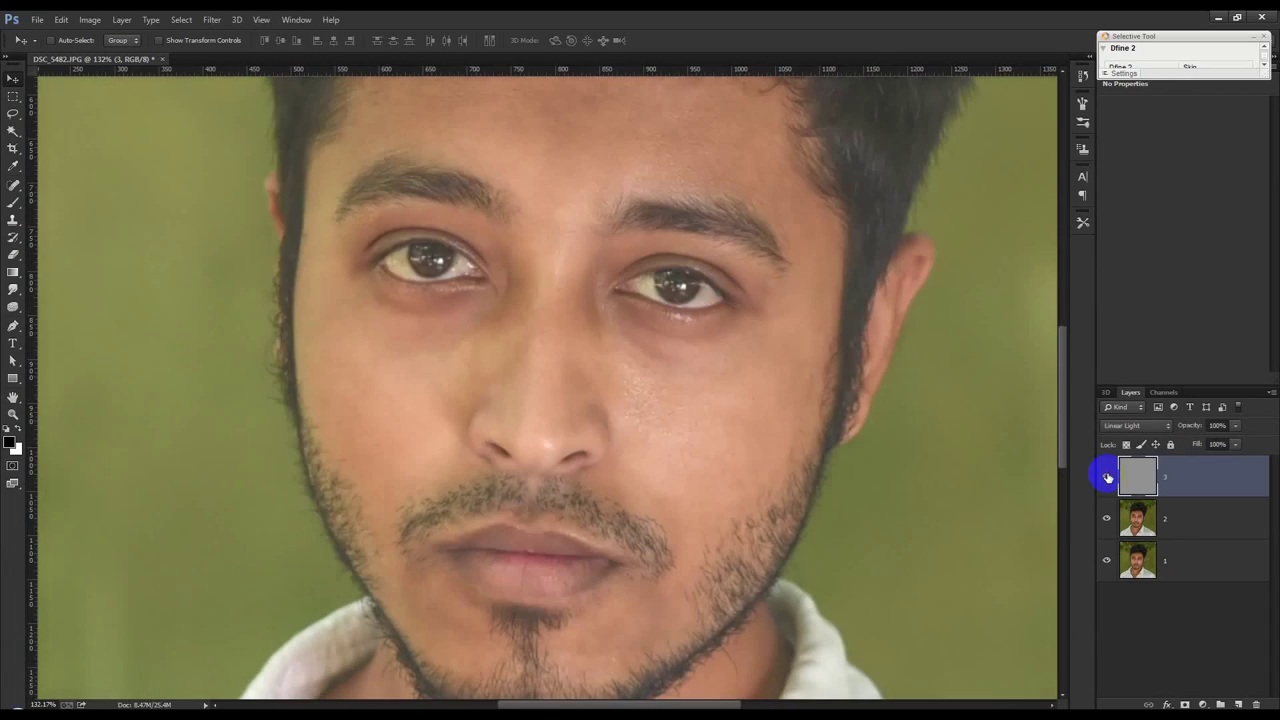
pyautogui.scroll(2, 716, 461)
pyautogui.scroll(1, 700, 400)
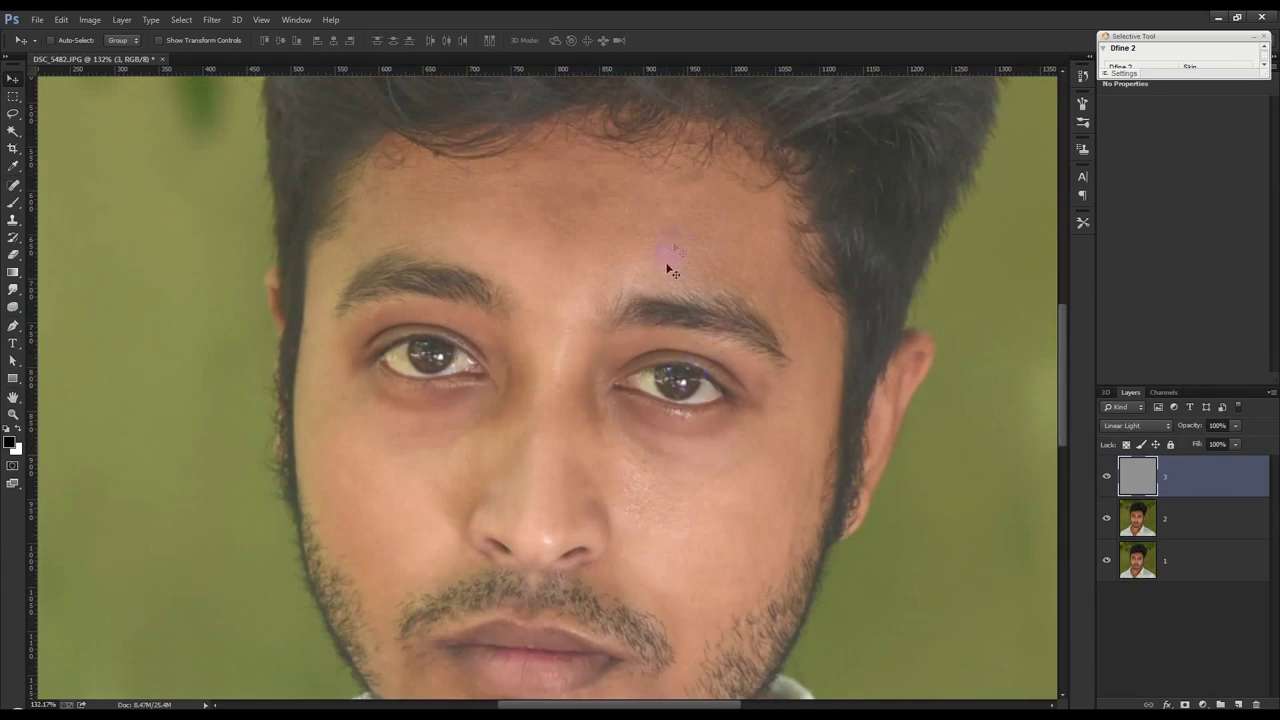
pyautogui.scroll(2, 672, 226)
pyautogui.scroll(1, 669, 209)
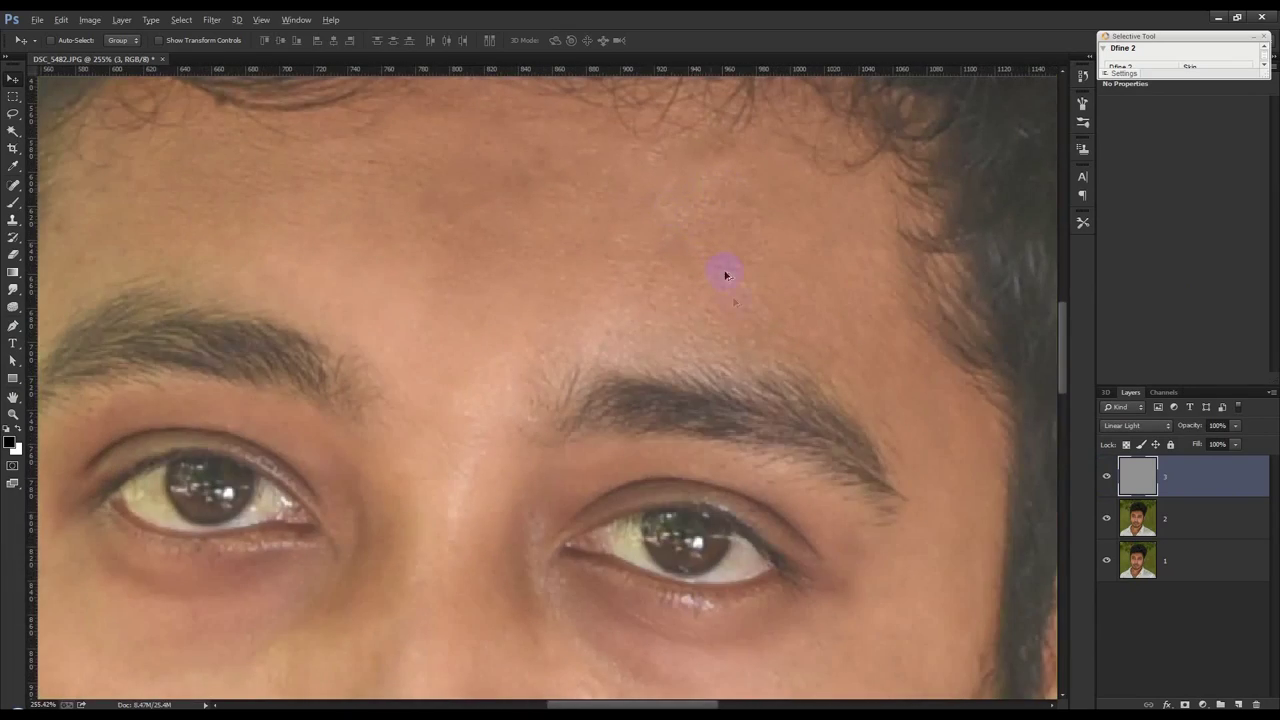
pyautogui.scroll(-2, 740, 331)
pyautogui.scroll(-2, 740, 331)
pyautogui.scroll(-1, 740, 331)
pyautogui.scroll(-1, 673, 309)
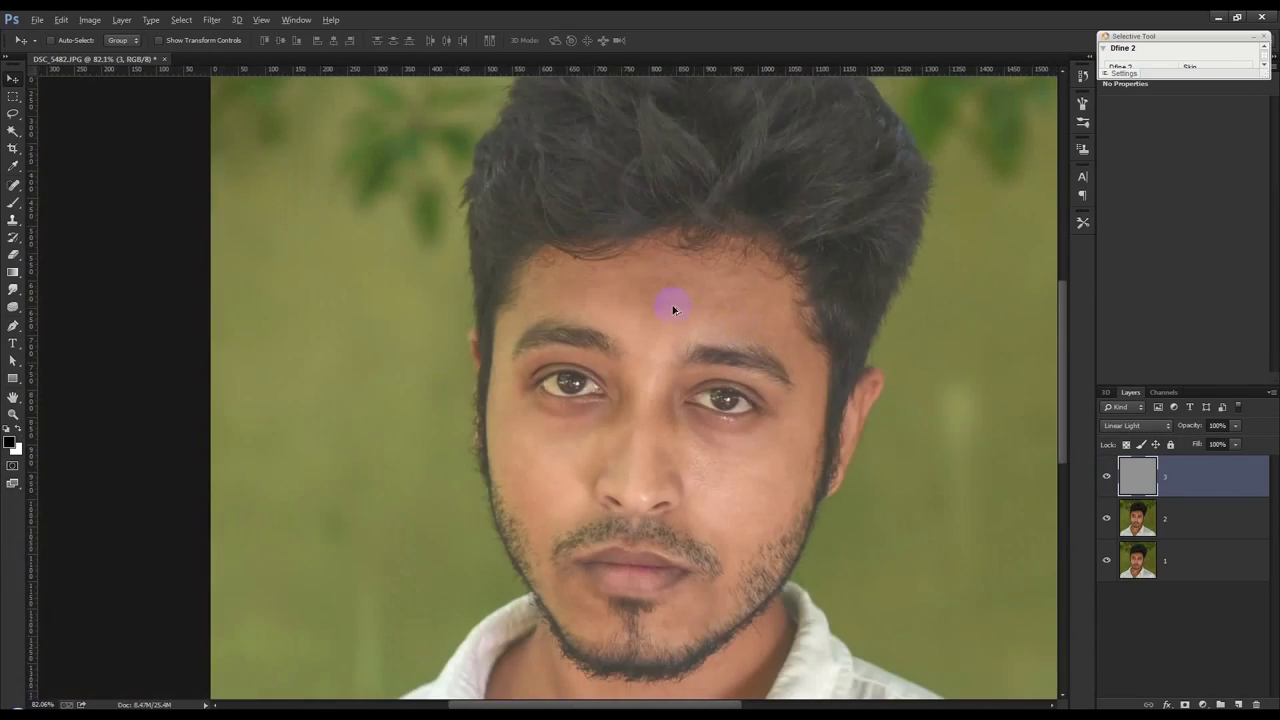
pyautogui.scroll(1, 673, 309)
pyautogui.scroll(1, 905, 405)
pyautogui.click(1175, 520)
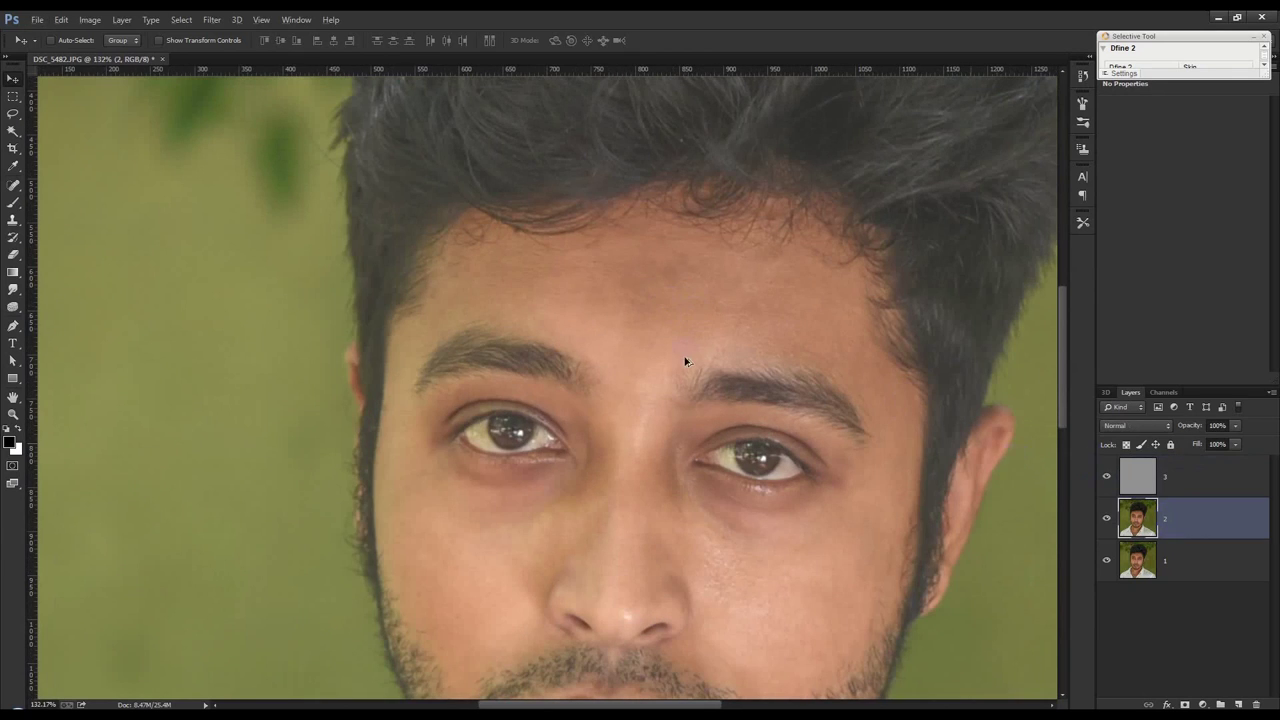
# - Choose the Lasso tool with a 10 px feather
pyautogui.scroll(1, 688, 362)
pyautogui.scroll(1, 428, 316)
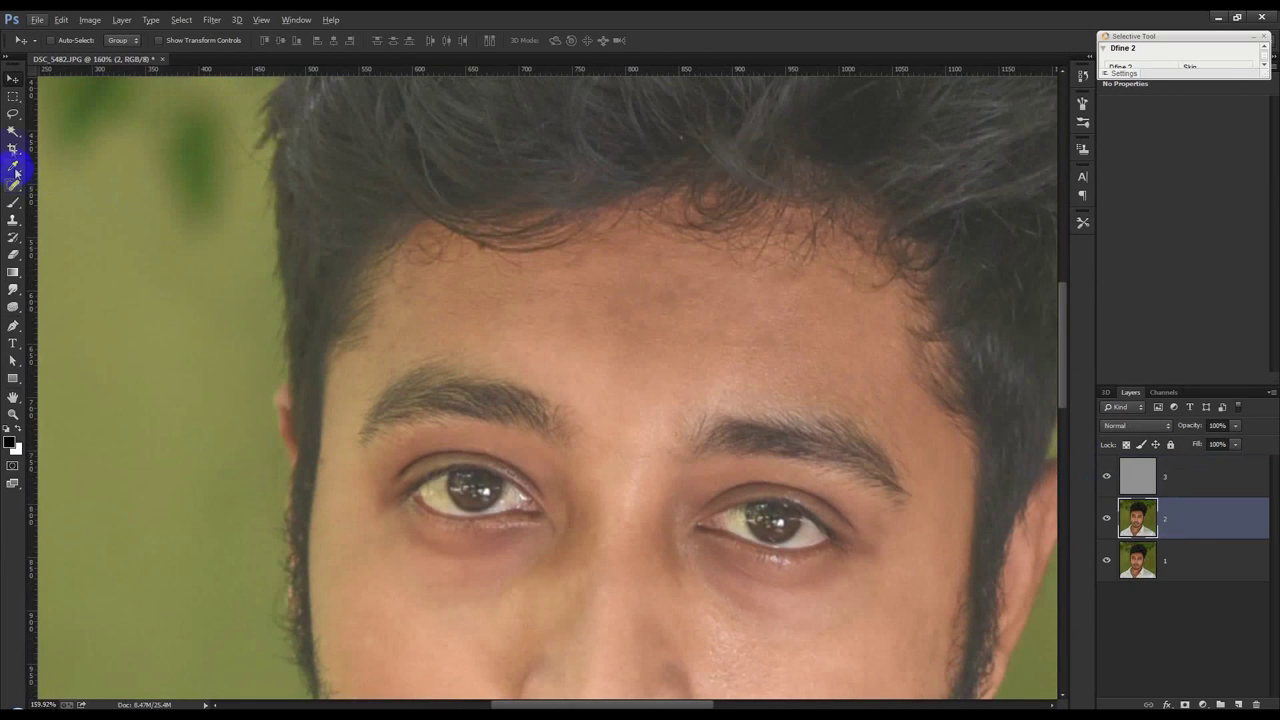
pyautogui.click(11, 116)
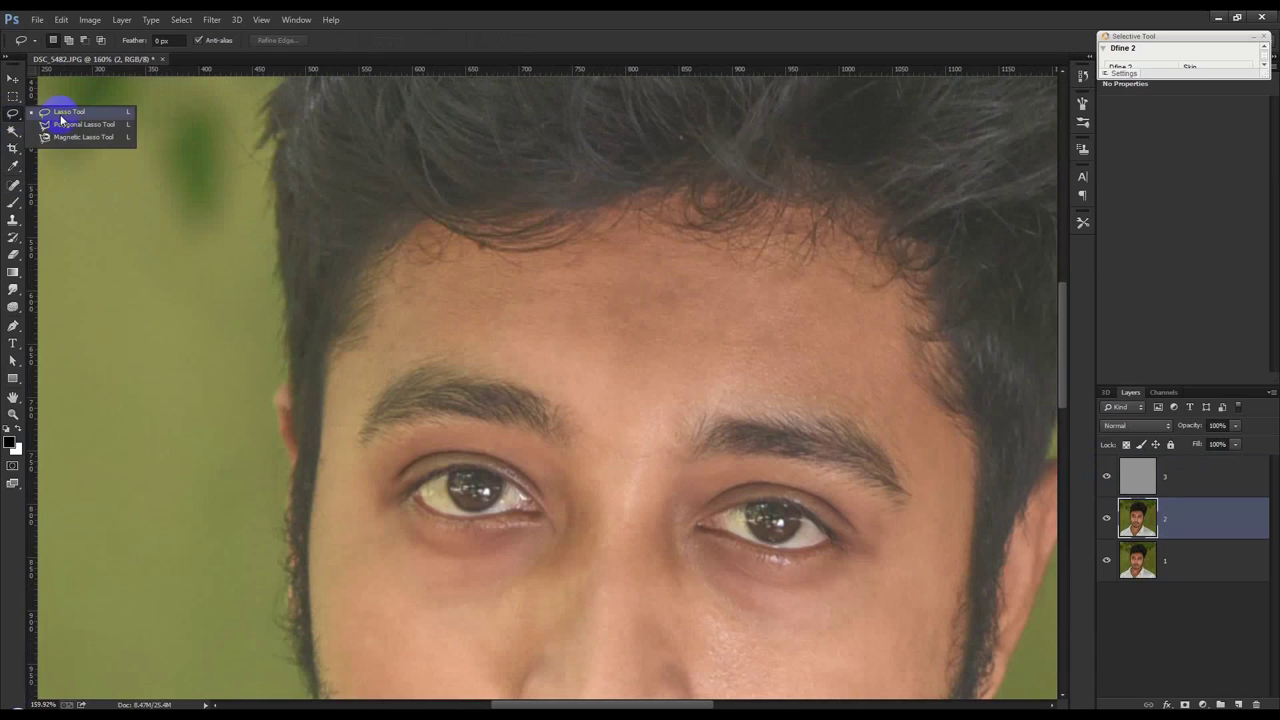
pyautogui.click(165, 40)
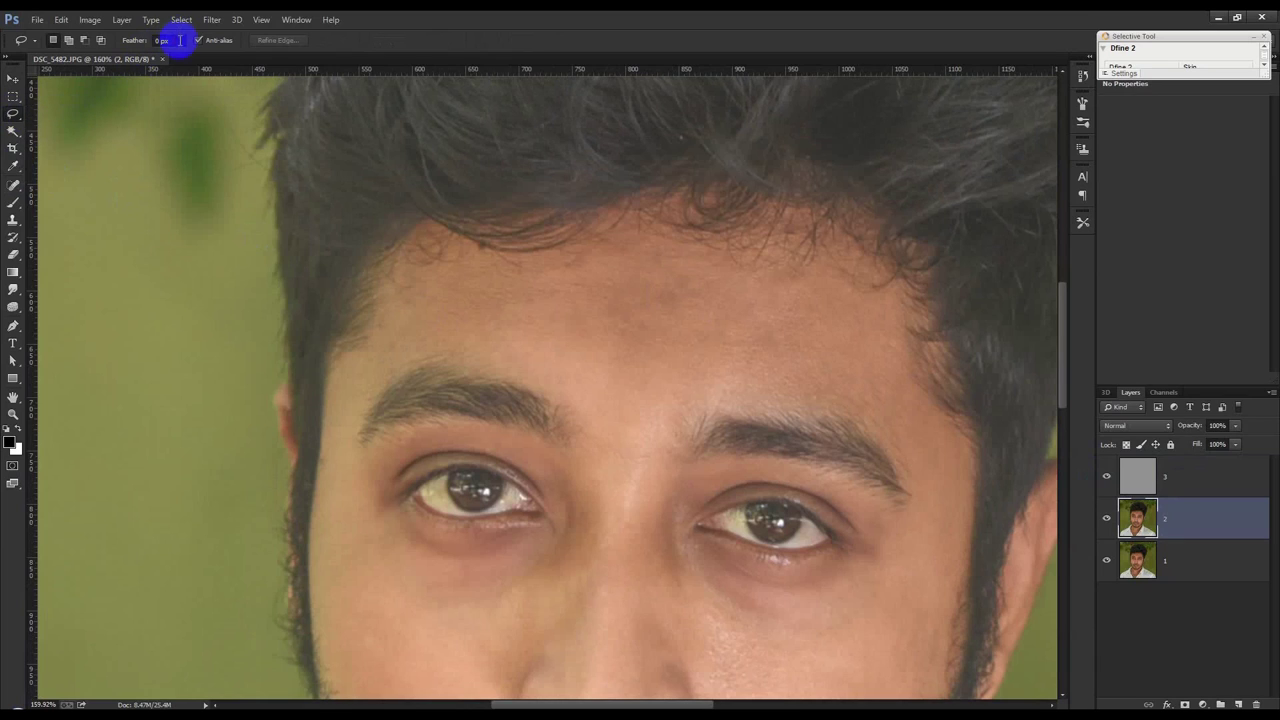
pyautogui.write('10')
pyautogui.click(76, 46)
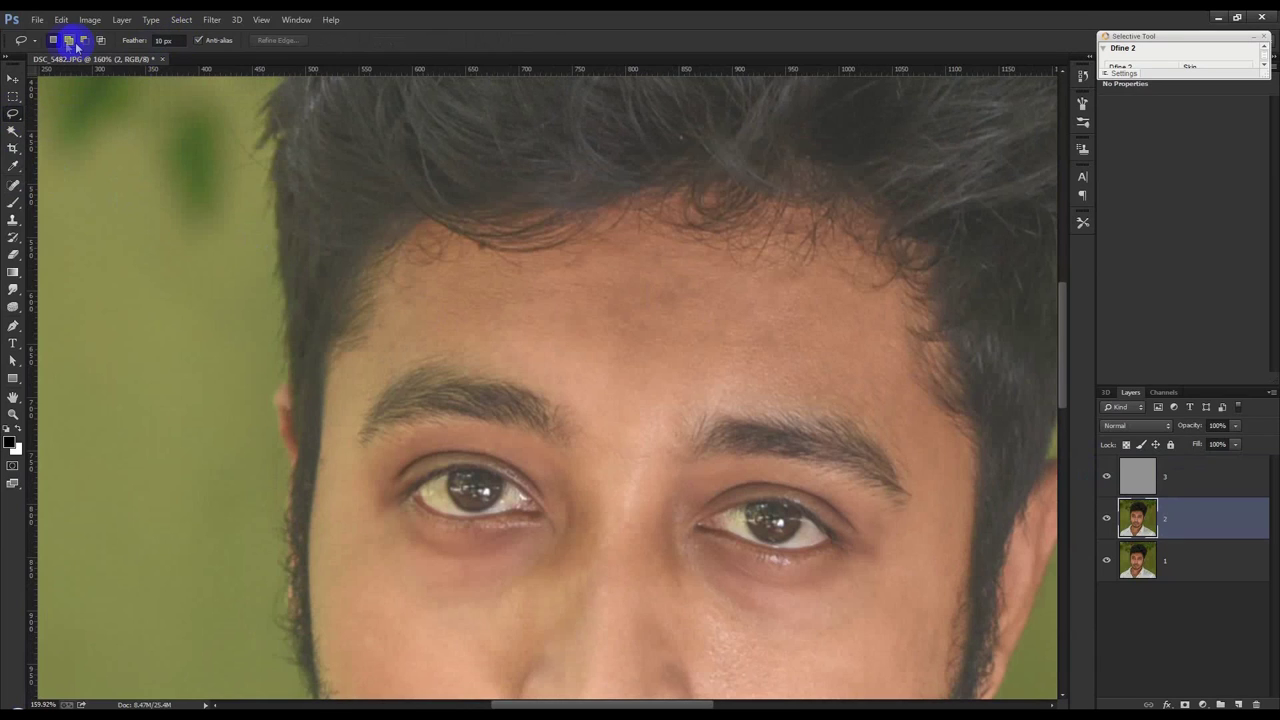
# - Draw a lasso selection around the forehead above both eyebrows
pyautogui.moveTo(349, 367)
pyautogui.mouseDown()
pyautogui.moveTo(631, 223)
pyautogui.moveTo(686, 229)
pyautogui.moveTo(874, 286)
pyautogui.moveTo(905, 366)
pyautogui.moveTo(960, 443)
pyautogui.moveTo(960, 514)
pyautogui.moveTo(902, 456)
pyautogui.mouseUp()
pyautogui.moveTo(805, 404); pyautogui.dragTo(689, 407)
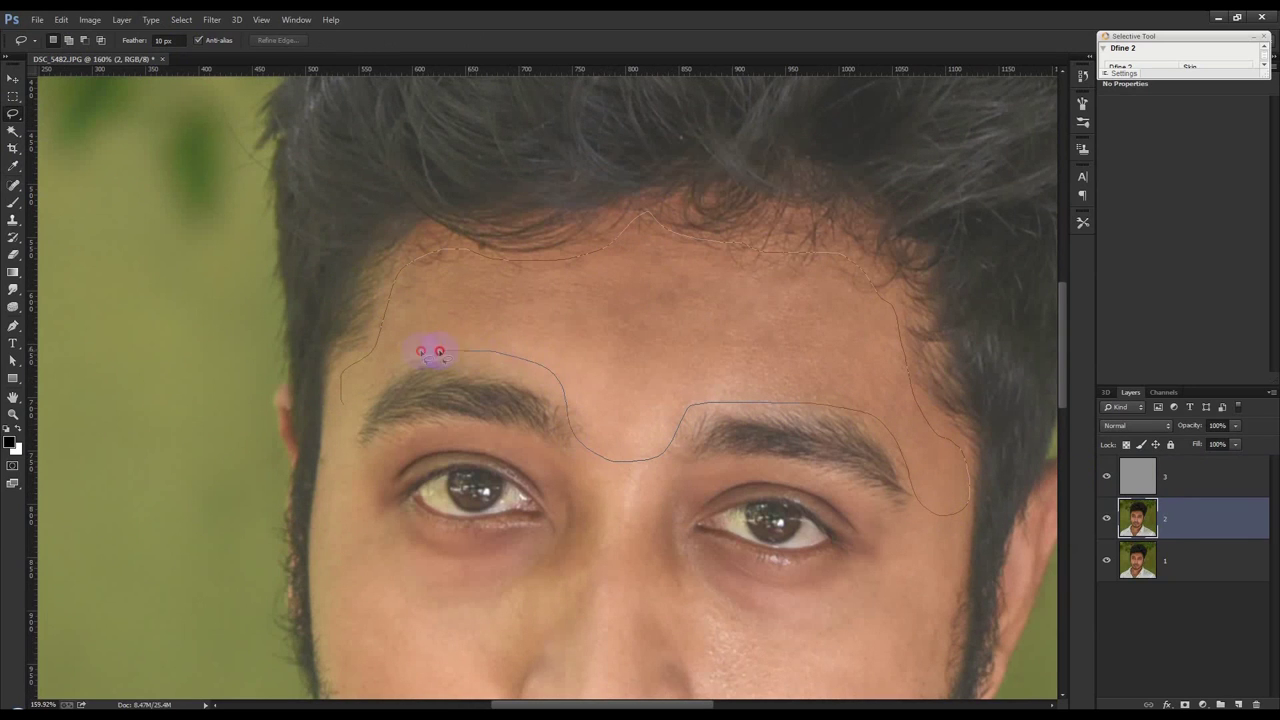
pyautogui.moveTo(364, 397); pyautogui.dragTo(340, 436)
pyautogui.moveTo(336, 378); pyautogui.dragTo(354, 377)
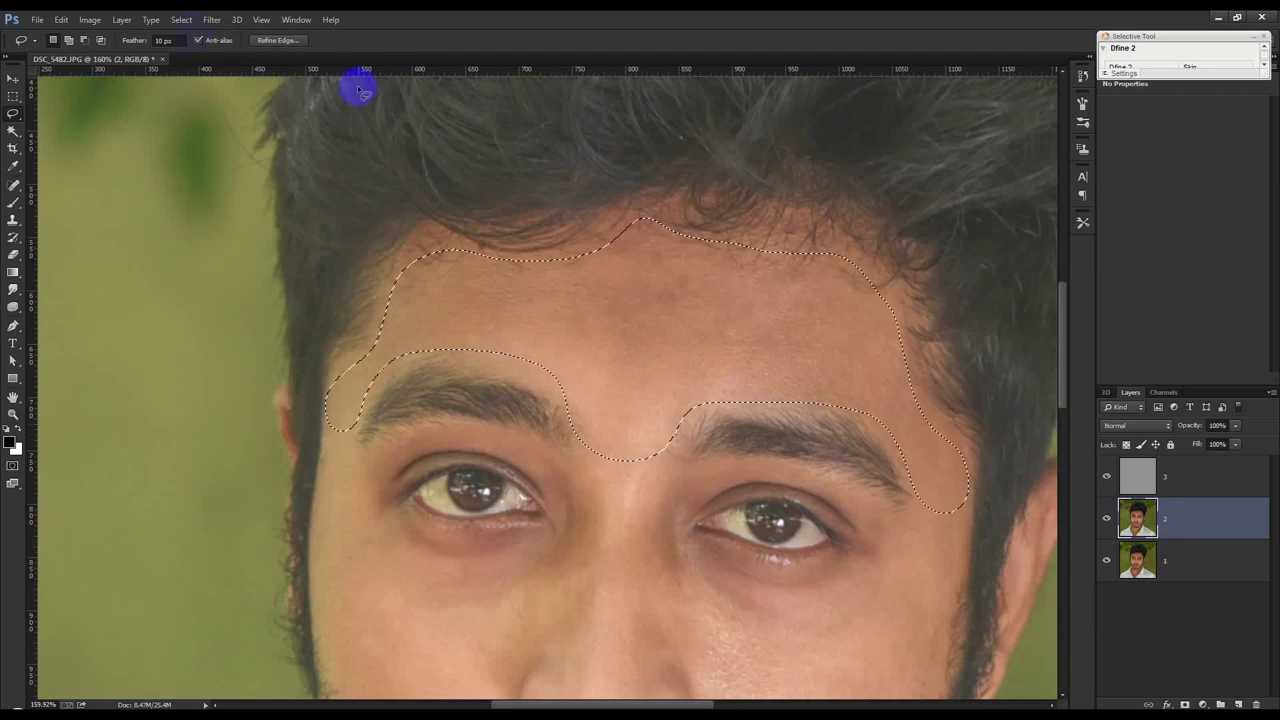
pyautogui.click(211, 19)
pyautogui.moveTo(292, 187)
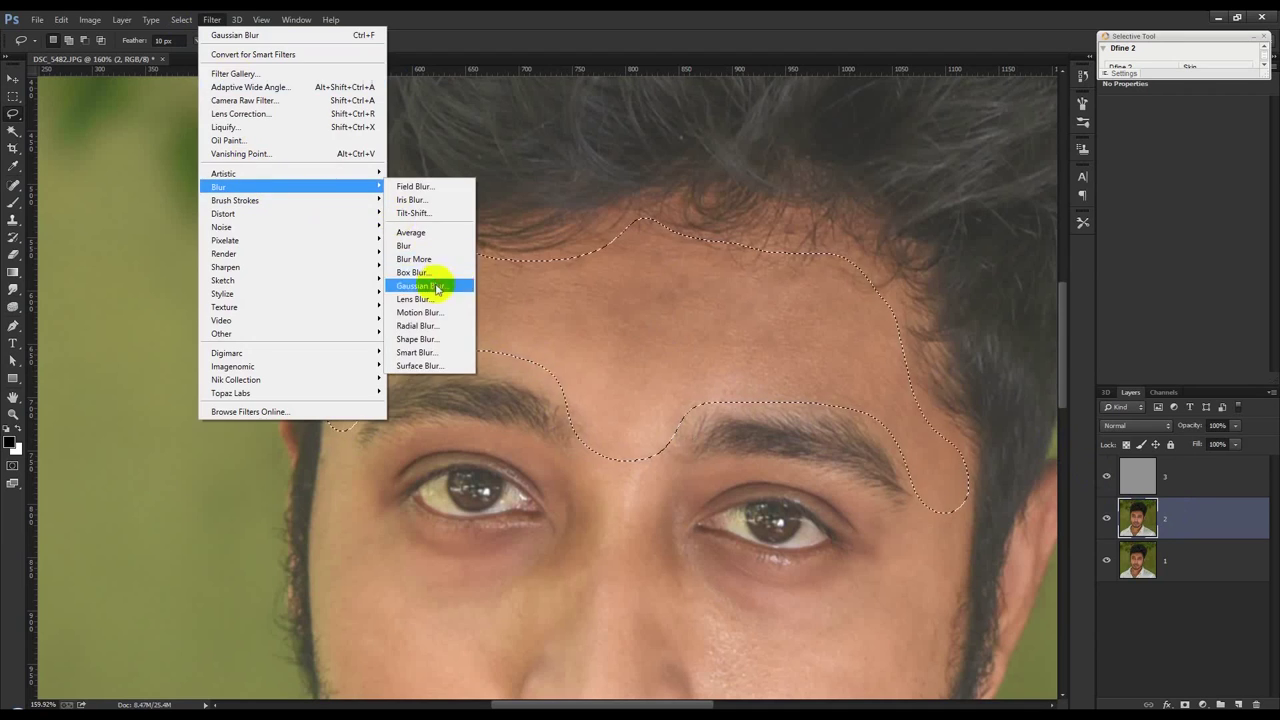
# - Blur the forehead selection with a 10-pixel Gaussian Blur, then deselect
pyautogui.click(437, 288)
pyautogui.moveTo(993, 318); pyautogui.dragTo(1020, 317)
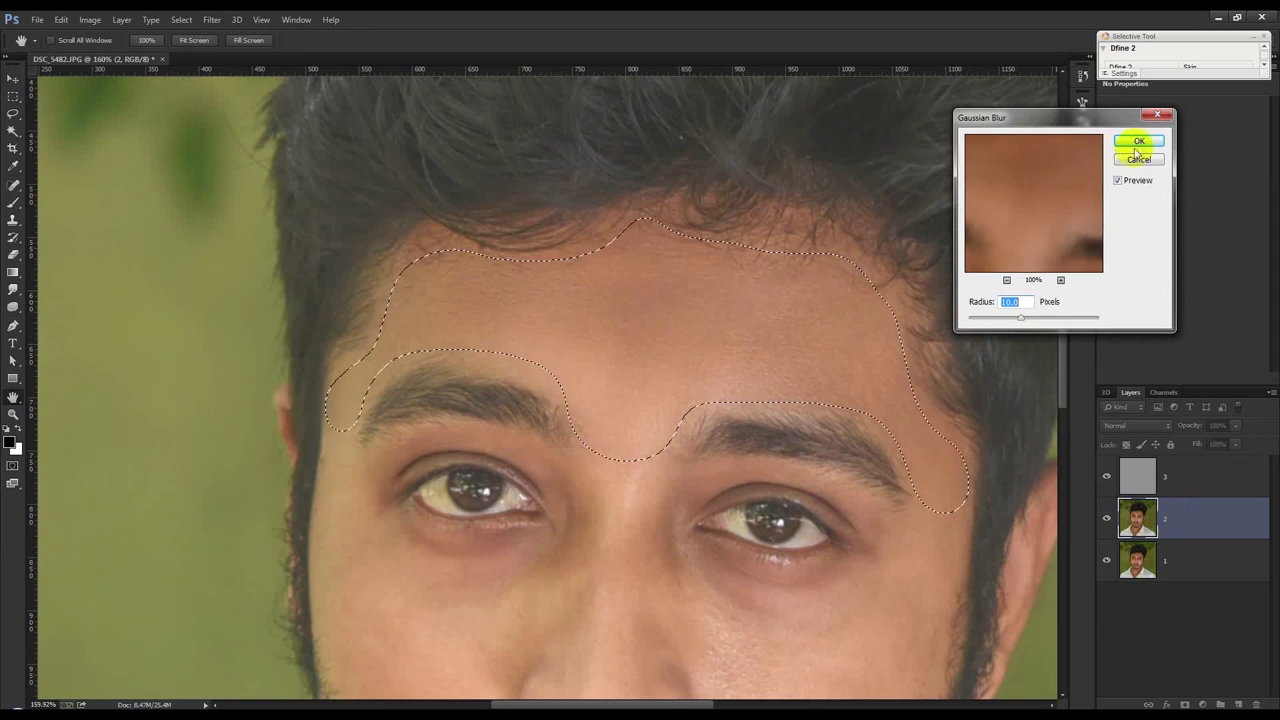
pyautogui.click(1118, 181)
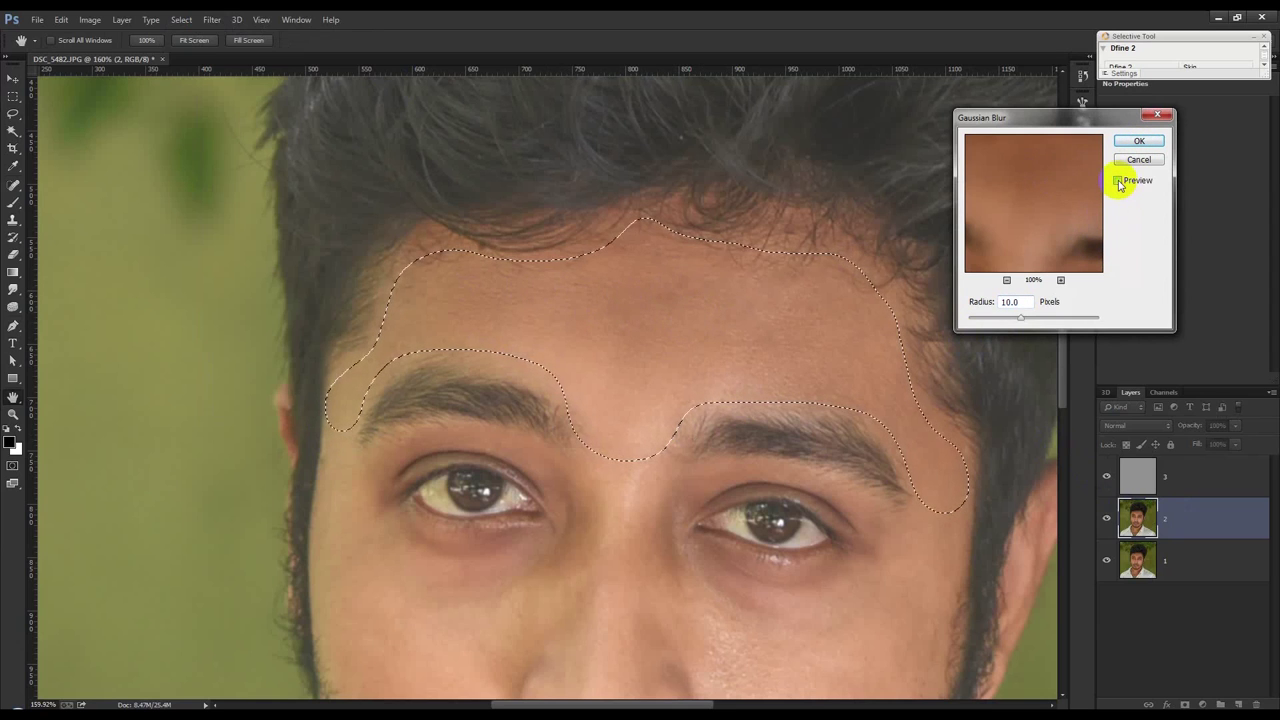
pyautogui.click(1139, 141)
pyautogui.hotkey('ctrl', 'd')
pyautogui.scroll(-5, 680, 355)
pyautogui.scroll(-1, 560, 300)
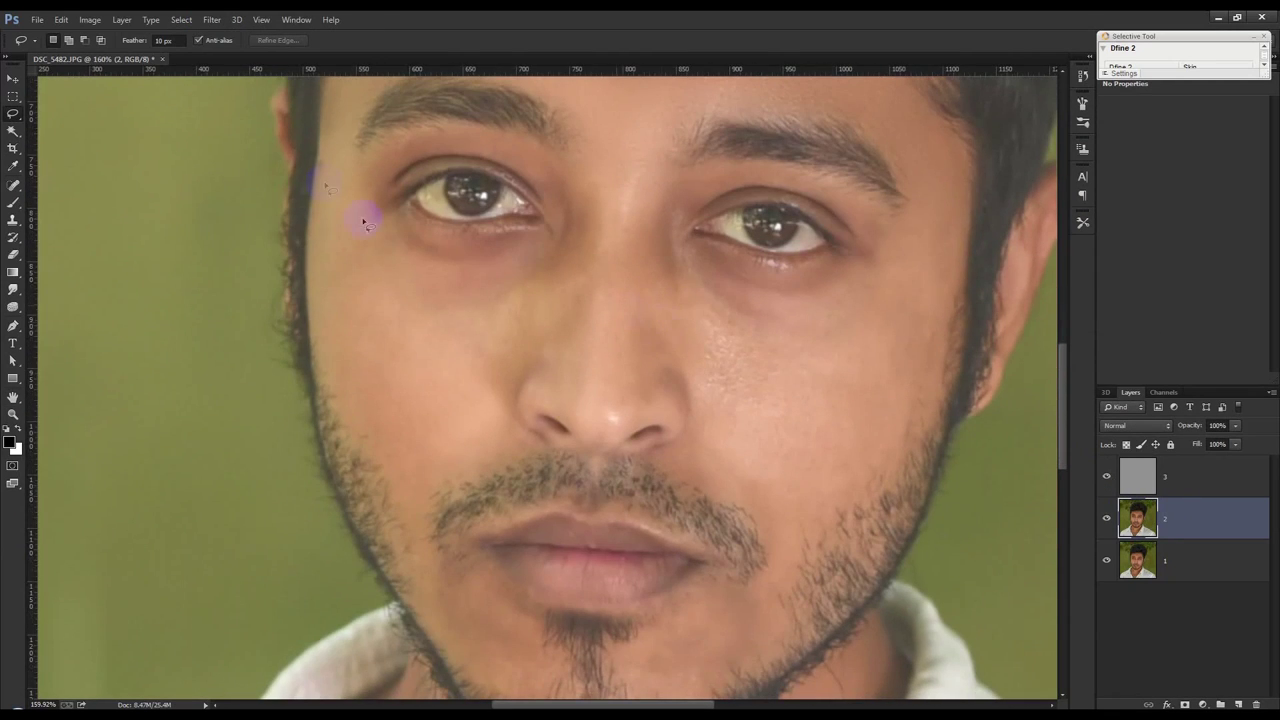
# - Lasso the left cheek below the eye and apply a 10-pixel Gaussian Blur
pyautogui.moveTo(316, 210); pyautogui.dragTo(313, 303)
pyautogui.moveTo(577, 182); pyautogui.dragTo(557, 232)
pyautogui.moveTo(372, 201); pyautogui.dragTo(340, 156)
pyautogui.click(184, 22)
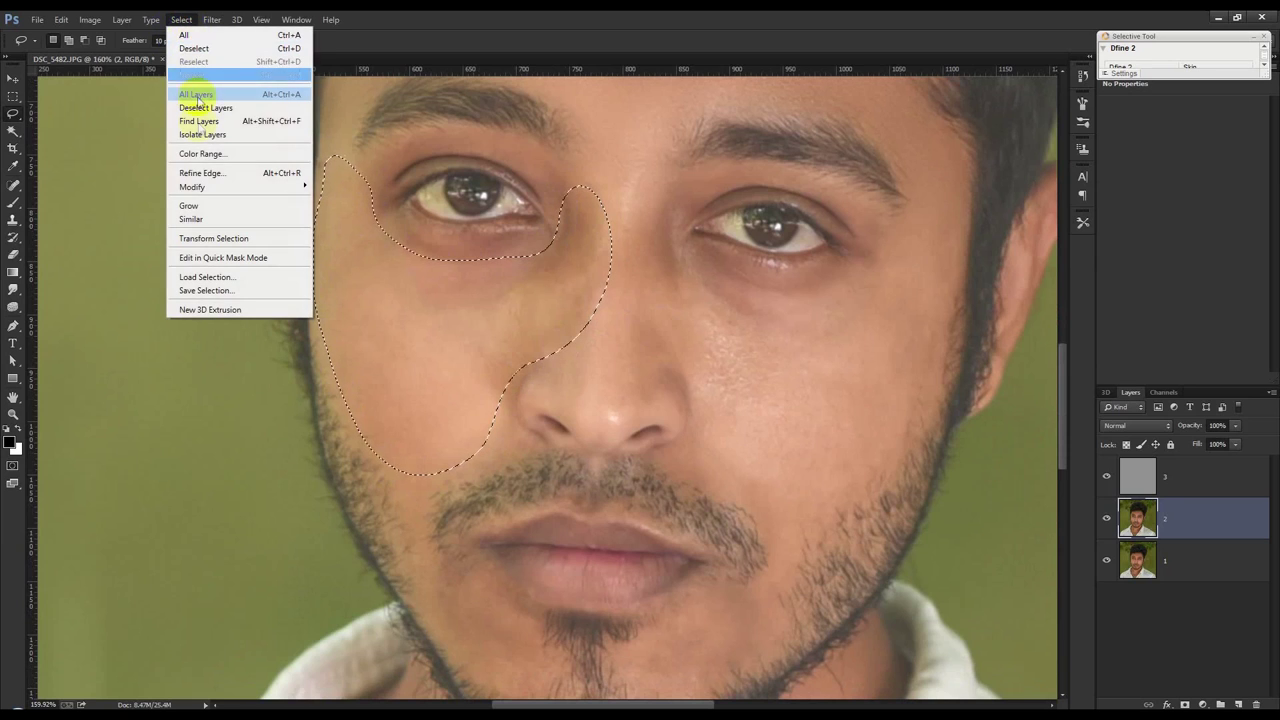
pyautogui.moveTo(260, 187)
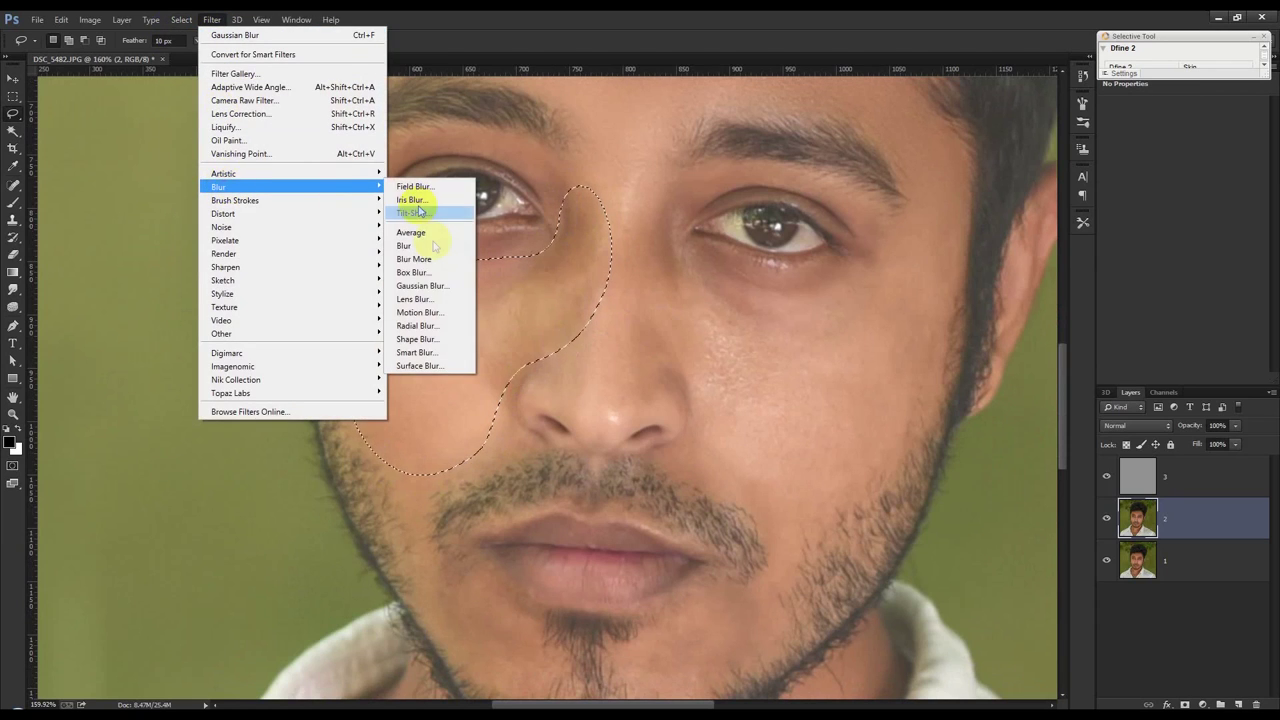
pyautogui.click(449, 286)
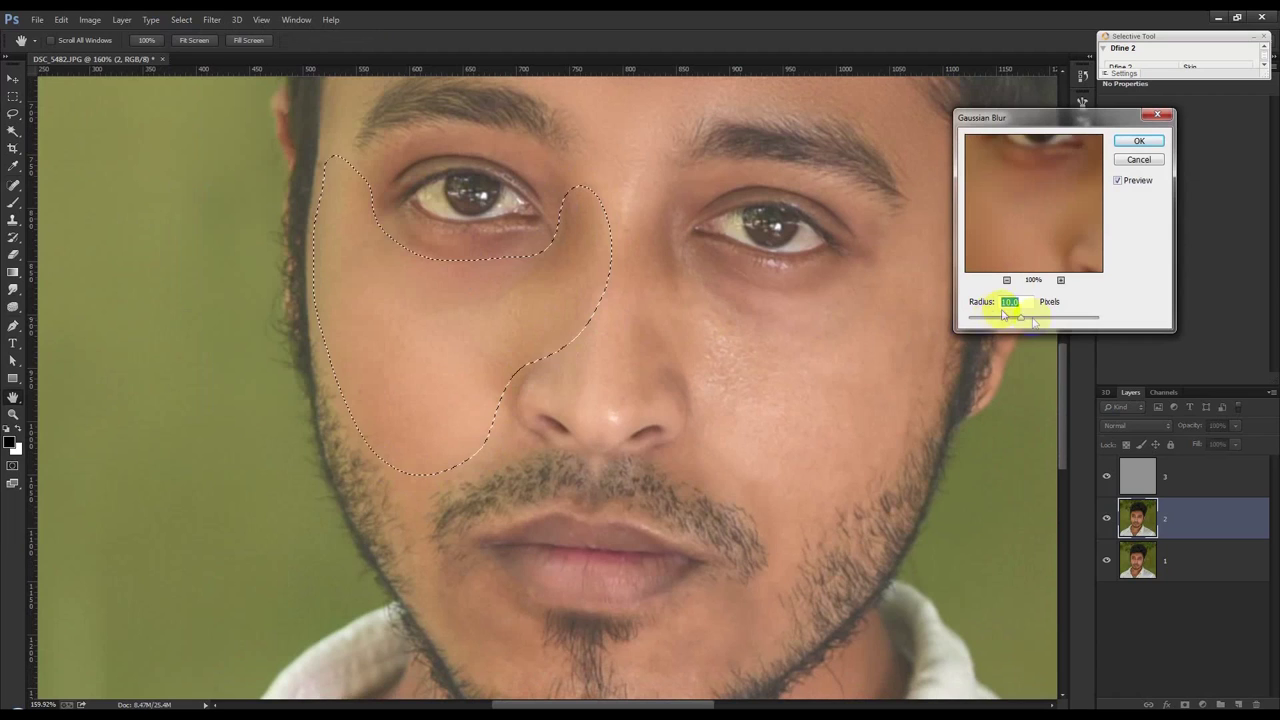
pyautogui.click(1131, 146)
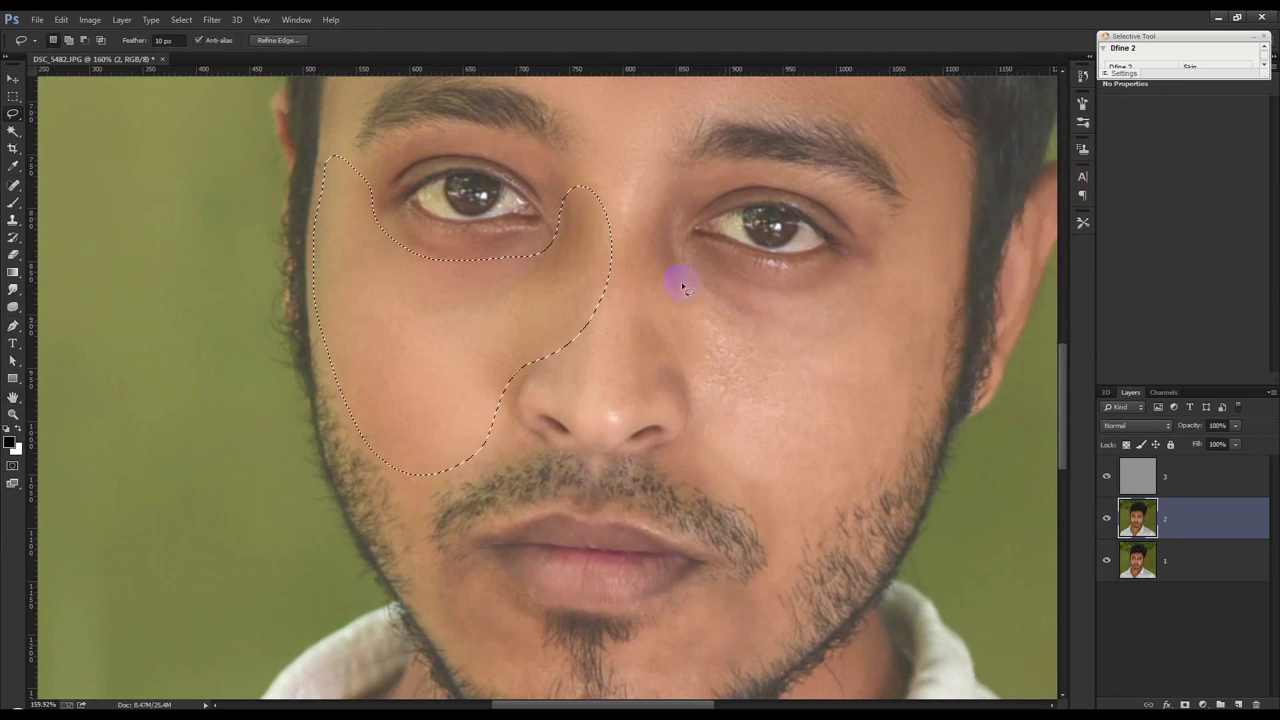
pyautogui.click(641, 204)
# - Lasso the right cheek beside the nose, reapply the Gaussian Blur, and deselect
pyautogui.moveTo(684, 365); pyautogui.dragTo(750, 487)
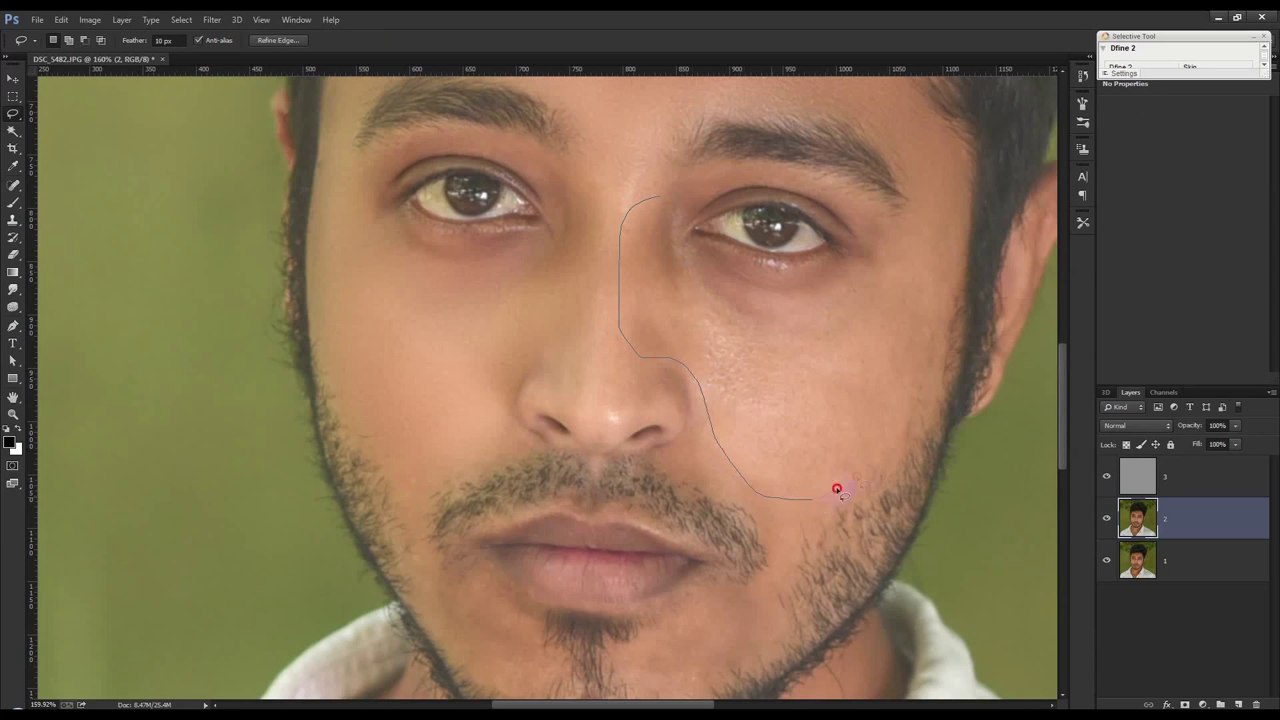
pyautogui.moveTo(922, 369)
pyautogui.mouseDown()
pyautogui.moveTo(940, 226)
pyautogui.moveTo(872, 271)
pyautogui.mouseUp()
pyautogui.moveTo(694, 264)
pyautogui.mouseDown()
pyautogui.moveTo(691, 209)
pyautogui.moveTo(669, 206)
pyautogui.mouseUp()
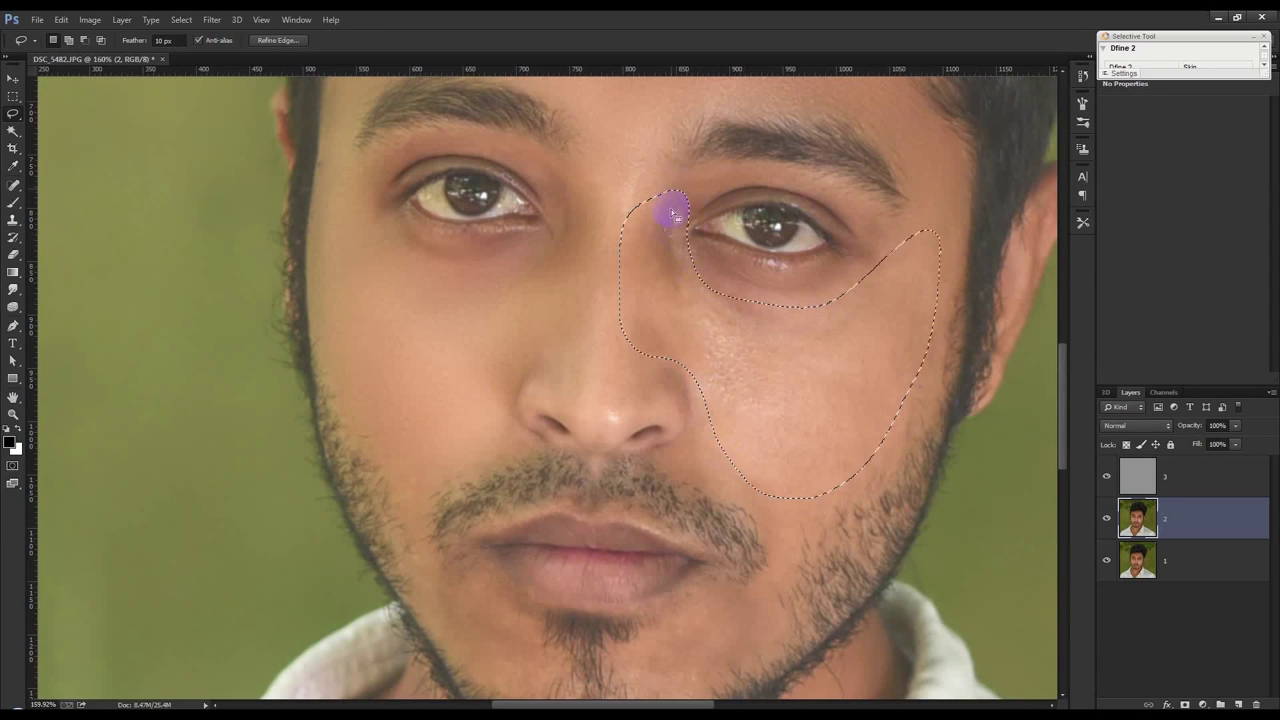
pyautogui.click(212, 19)
pyautogui.click(222, 34)
pyautogui.hotkey('ctrl', 'd')
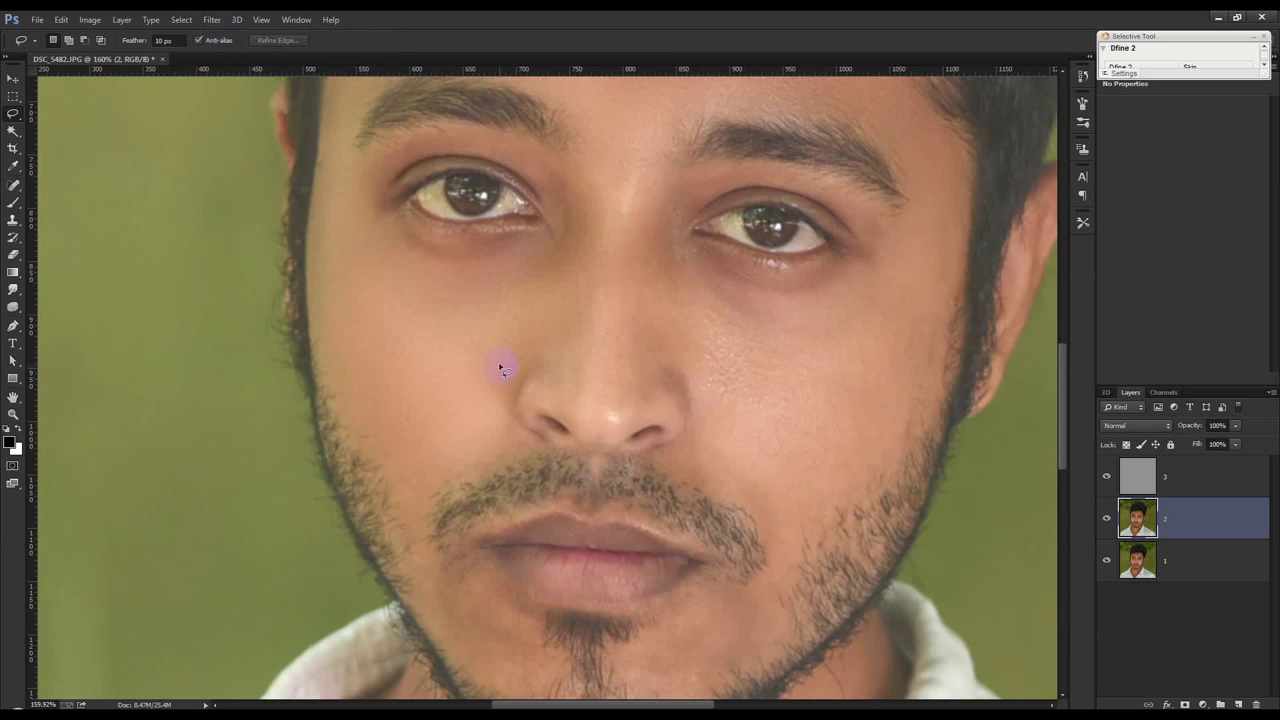
pyautogui.scroll(-3, 550, 500)
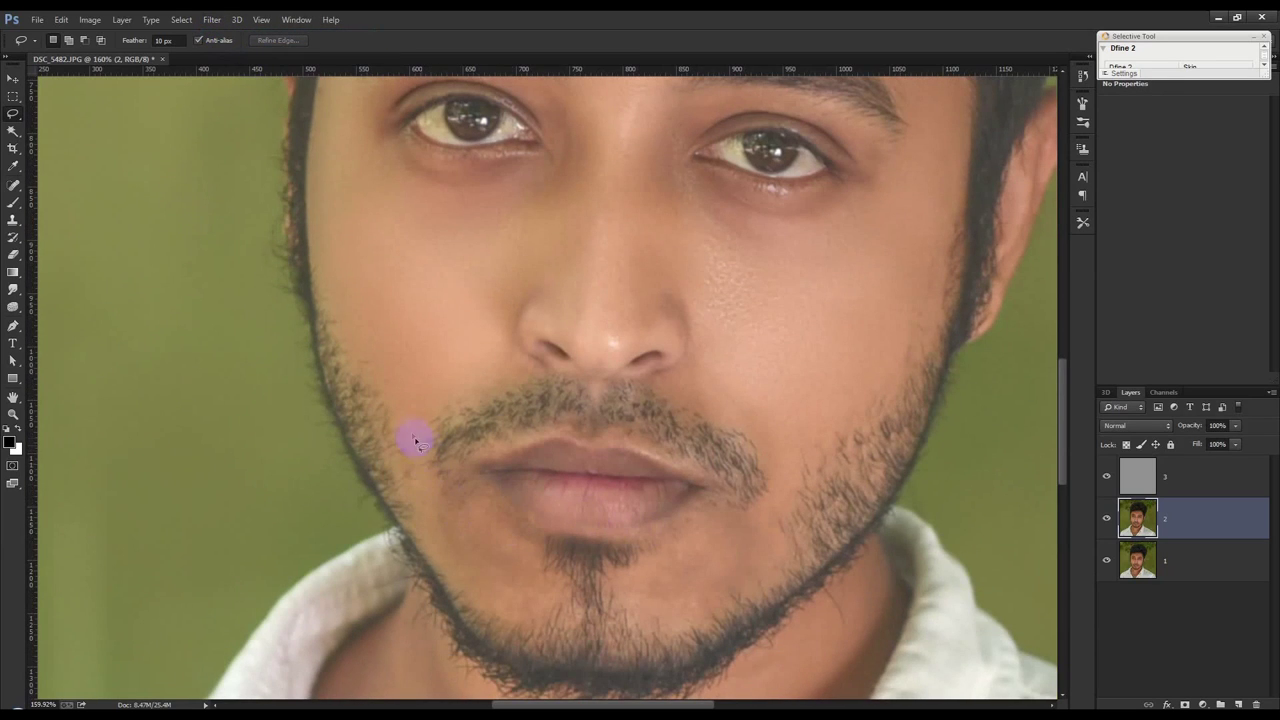
# - Select two patches of chin skin and blur each with the last Gaussian Blur
pyautogui.moveTo(416, 476)
pyautogui.mouseDown()
pyautogui.moveTo(434, 546)
pyautogui.moveTo(491, 609)
pyautogui.moveTo(537, 563)
pyautogui.moveTo(509, 507)
pyautogui.moveTo(426, 495)
pyautogui.mouseUp()
pyautogui.click(212, 20)
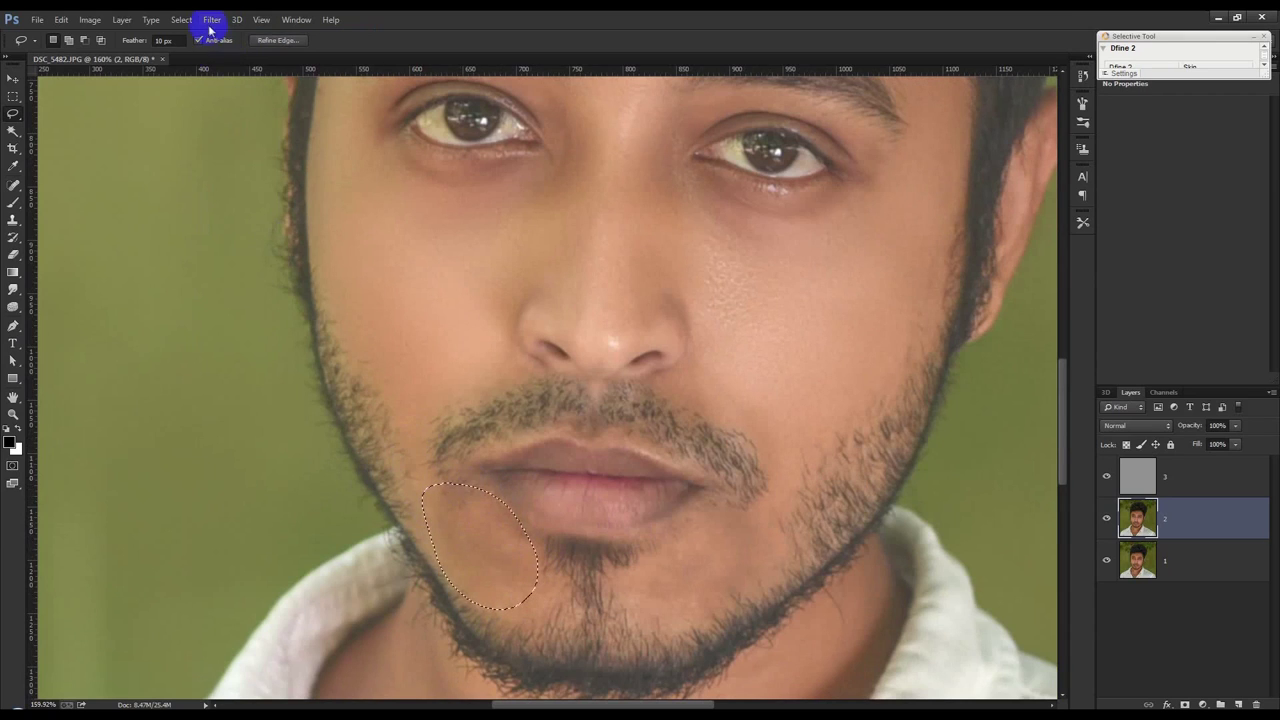
pyautogui.click(216, 35)
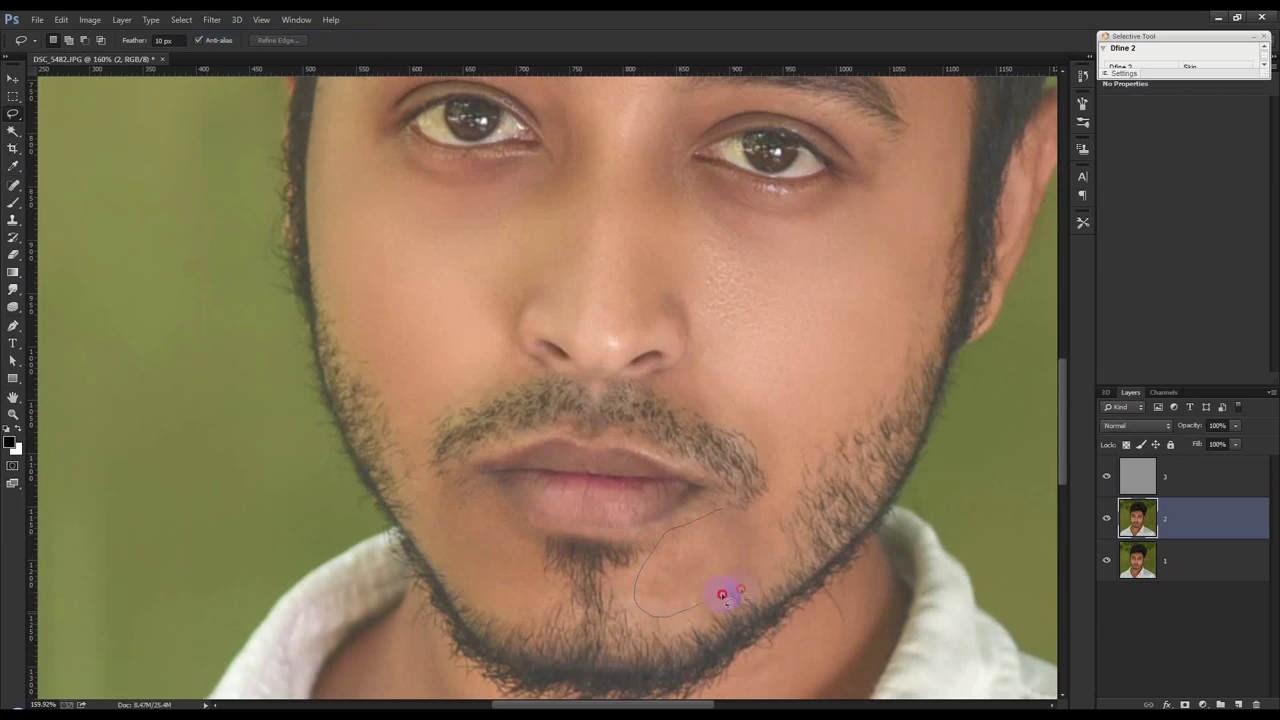
pyautogui.moveTo(722, 595); pyautogui.dragTo(772, 515)
pyautogui.click(213, 20)
pyautogui.click(228, 37)
pyautogui.scroll(-5, 676, 430)
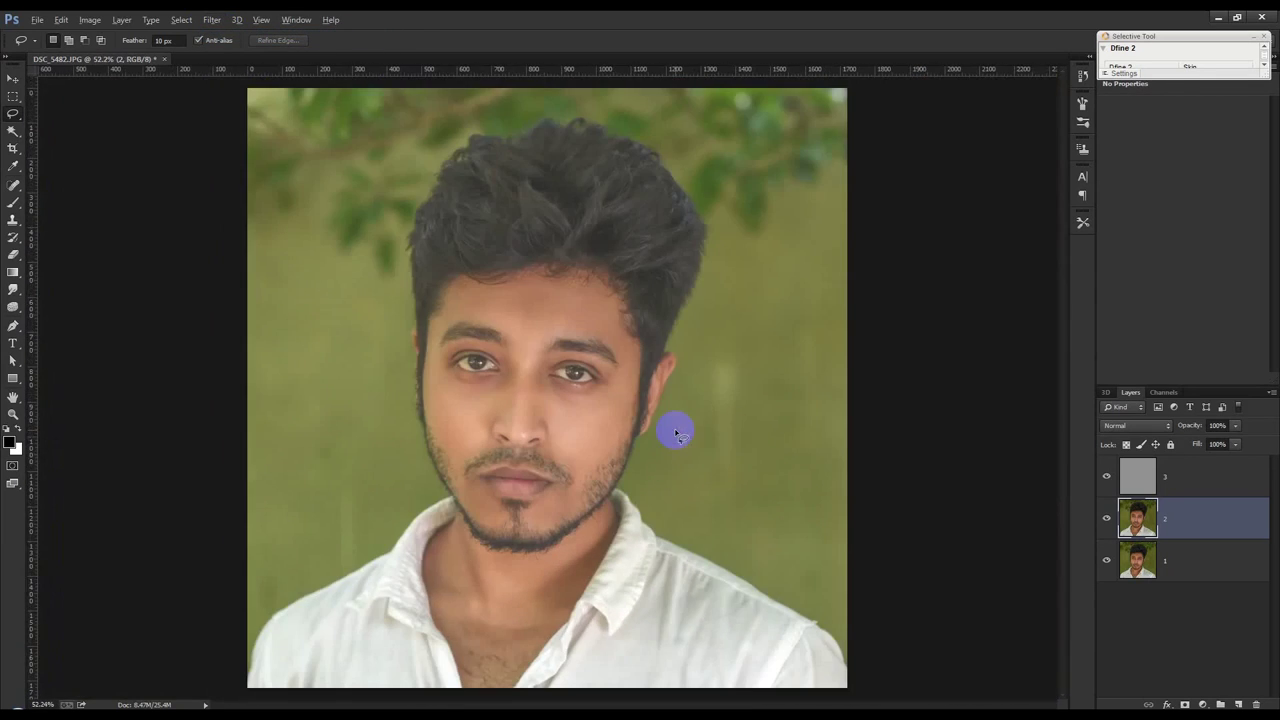
pyautogui.scroll(1, 676, 432)
pyautogui.scroll(1, 674, 428)
pyautogui.scroll(-2, 571, 580)
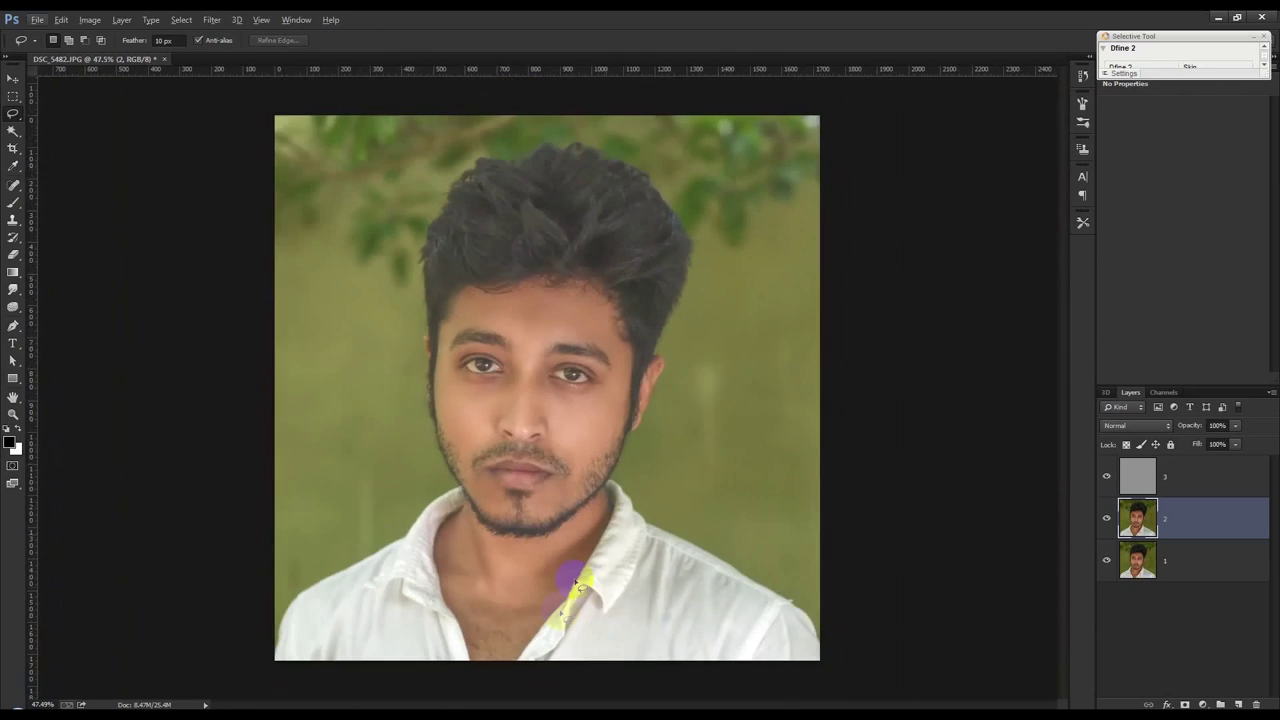
pyautogui.scroll(3, 560, 613)
pyautogui.scroll(1, 560, 613)
pyautogui.scroll(1, 609, 414)
pyautogui.scroll(1, 490, 213)
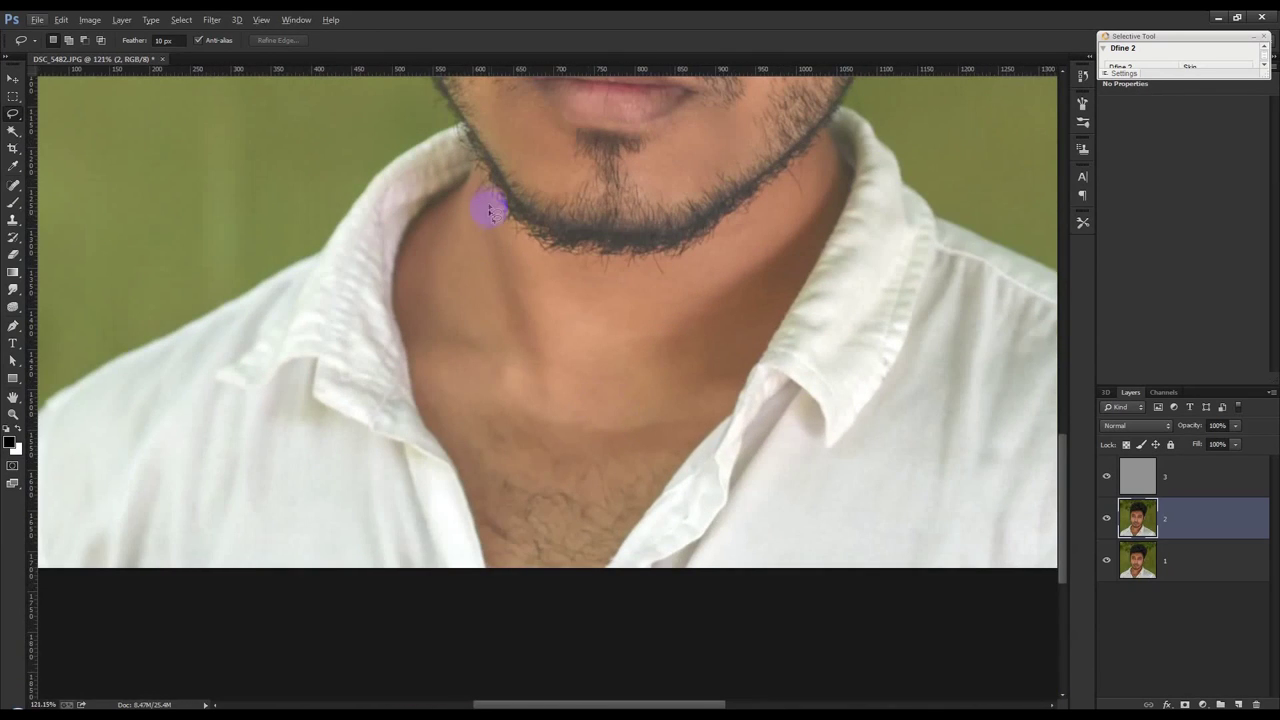
# - Lasso and blur three patches of neck skin from chin to collar, then deselect
pyautogui.moveTo(484, 203); pyautogui.dragTo(470, 198)
pyautogui.click(212, 19)
pyautogui.click(229, 34)
pyautogui.moveTo(543, 434); pyautogui.dragTo(418, 340)
pyautogui.click(212, 19)
pyautogui.click(229, 35)
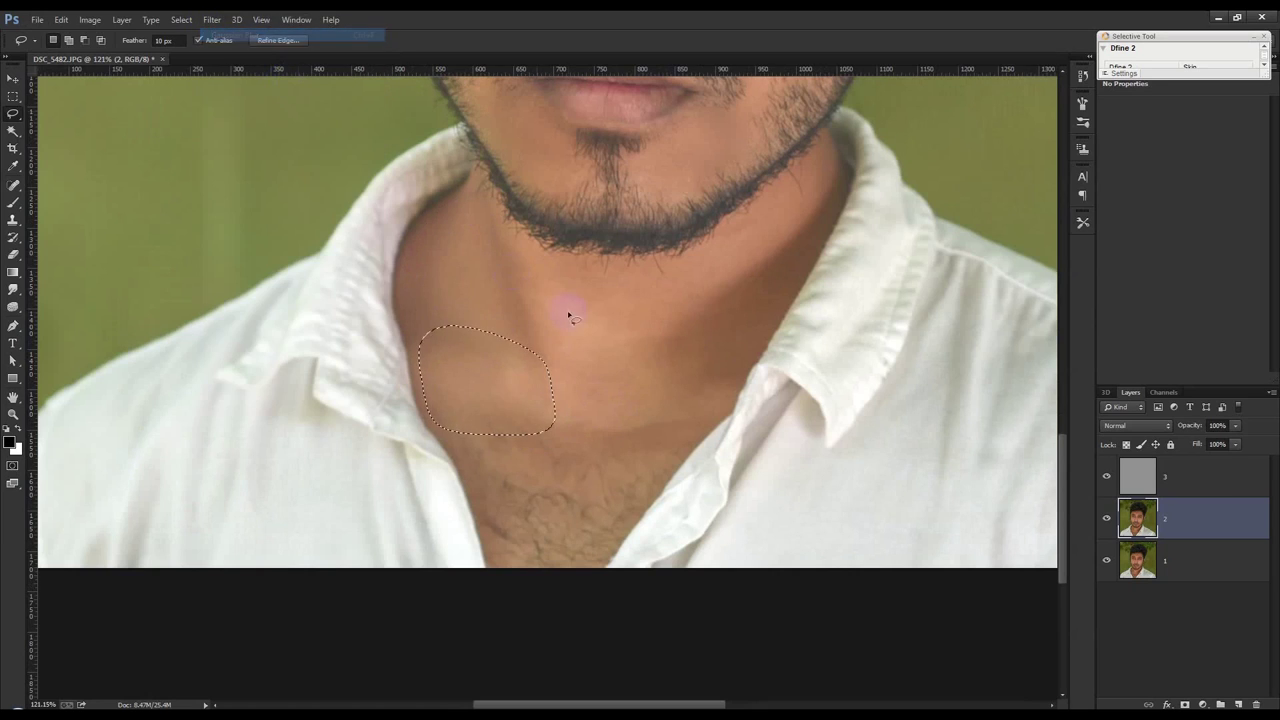
pyautogui.moveTo(559, 316)
pyautogui.mouseDown()
pyautogui.moveTo(617, 420)
pyautogui.moveTo(729, 380)
pyautogui.moveTo(835, 175)
pyautogui.moveTo(716, 255)
pyautogui.mouseUp()
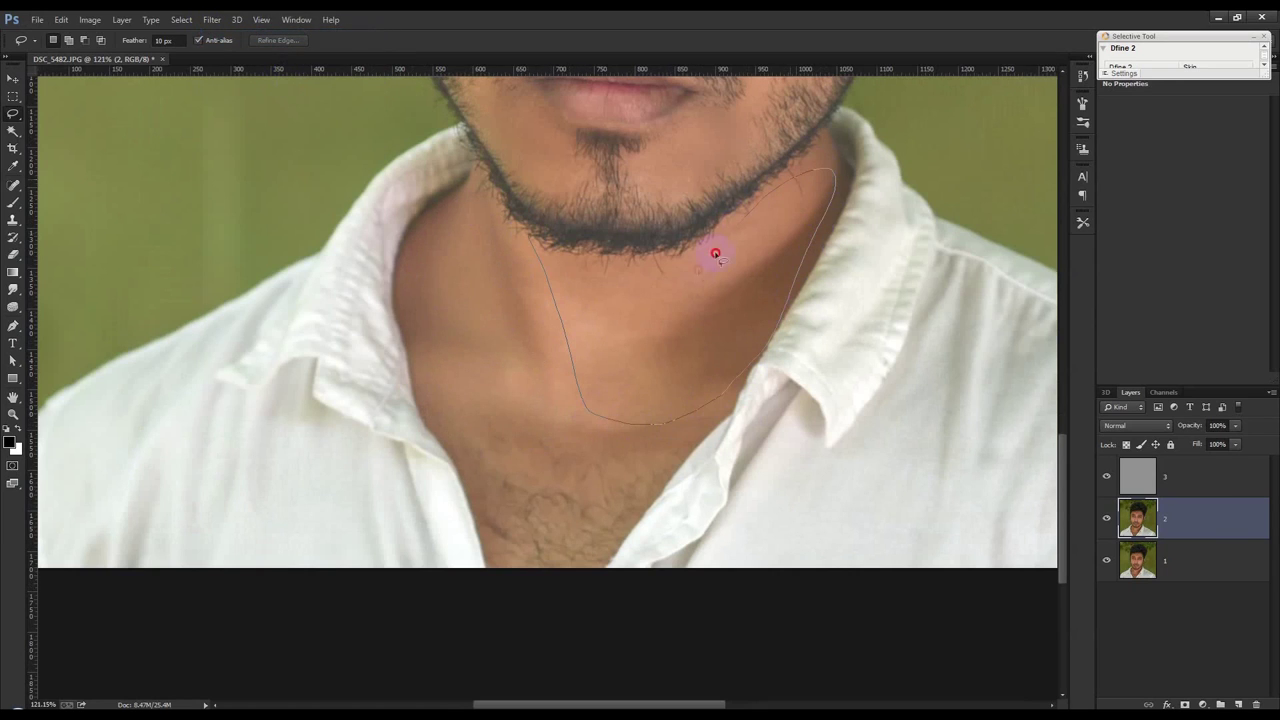
pyautogui.moveTo(601, 270); pyautogui.dragTo(585, 262)
pyautogui.click(212, 19)
pyautogui.click(229, 35)
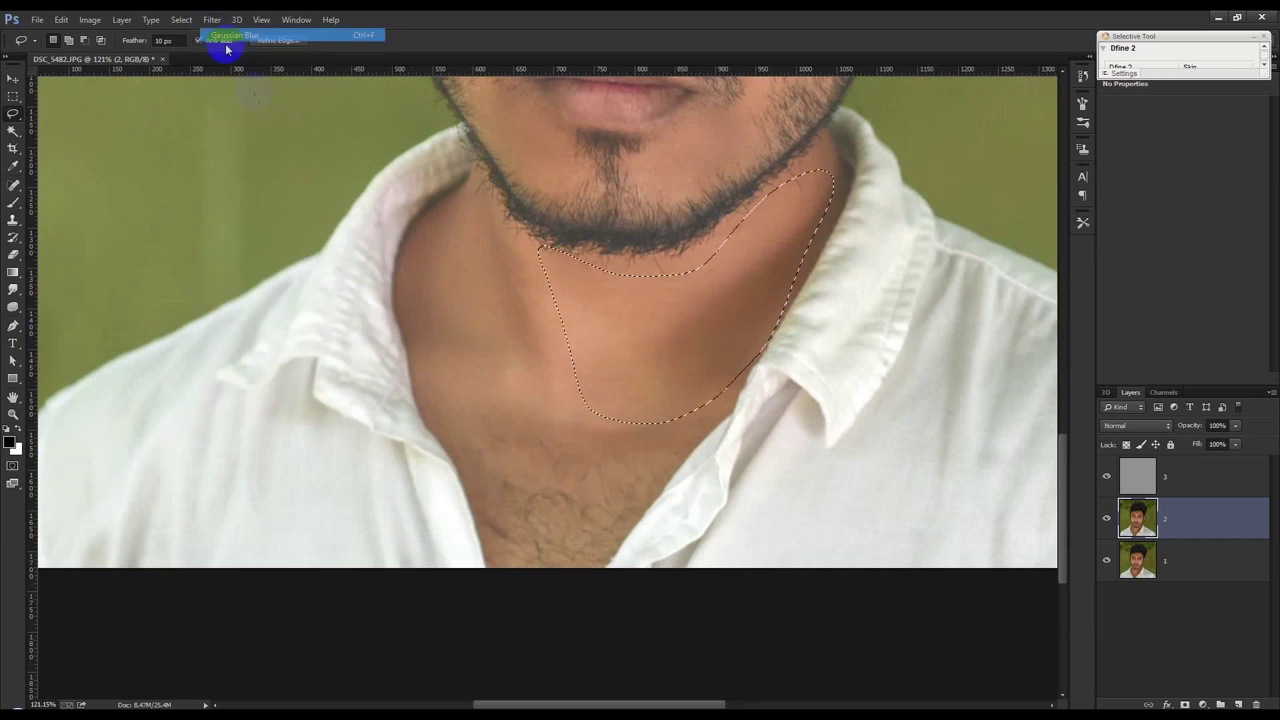
pyautogui.click(323, 260)
# - Lasso the chest hair area and reapply the Gaussian Blur
pyautogui.scroll(-3, 520, 300)
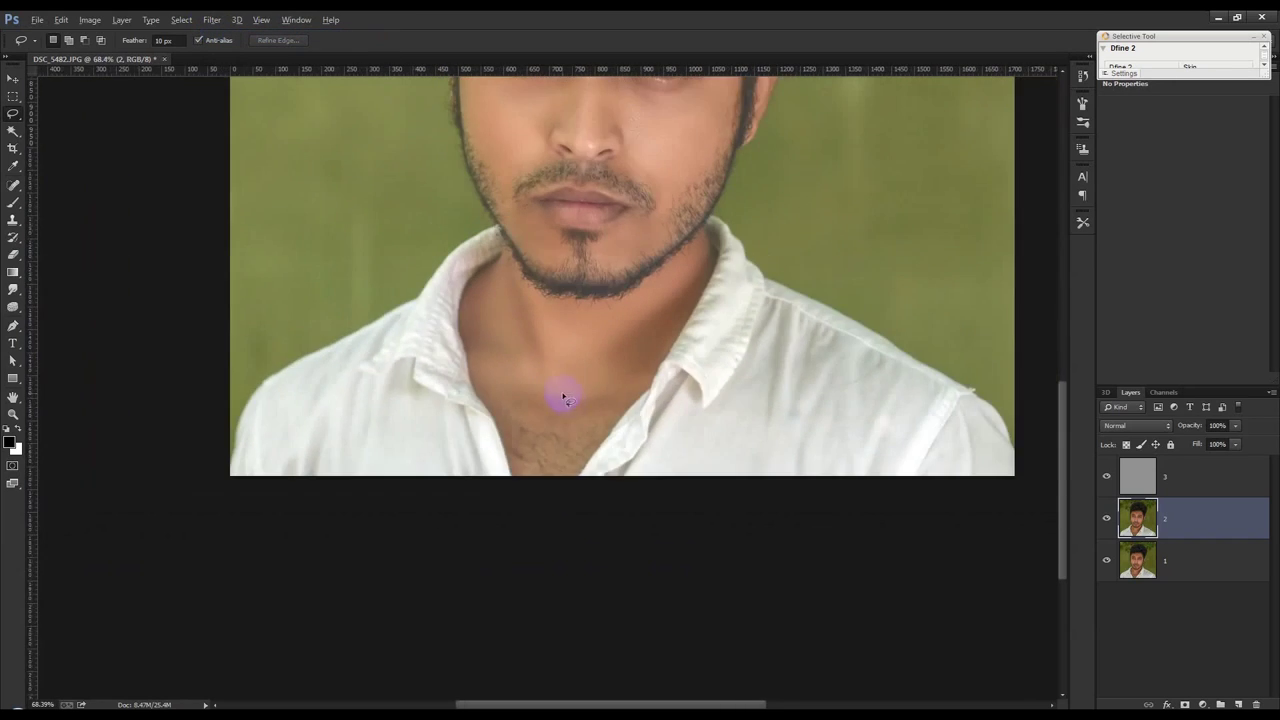
pyautogui.moveTo(613, 415)
pyautogui.mouseDown()
pyautogui.moveTo(624, 422)
pyautogui.moveTo(630, 408)
pyautogui.mouseUp()
pyautogui.click(212, 19)
pyautogui.click(229, 35)
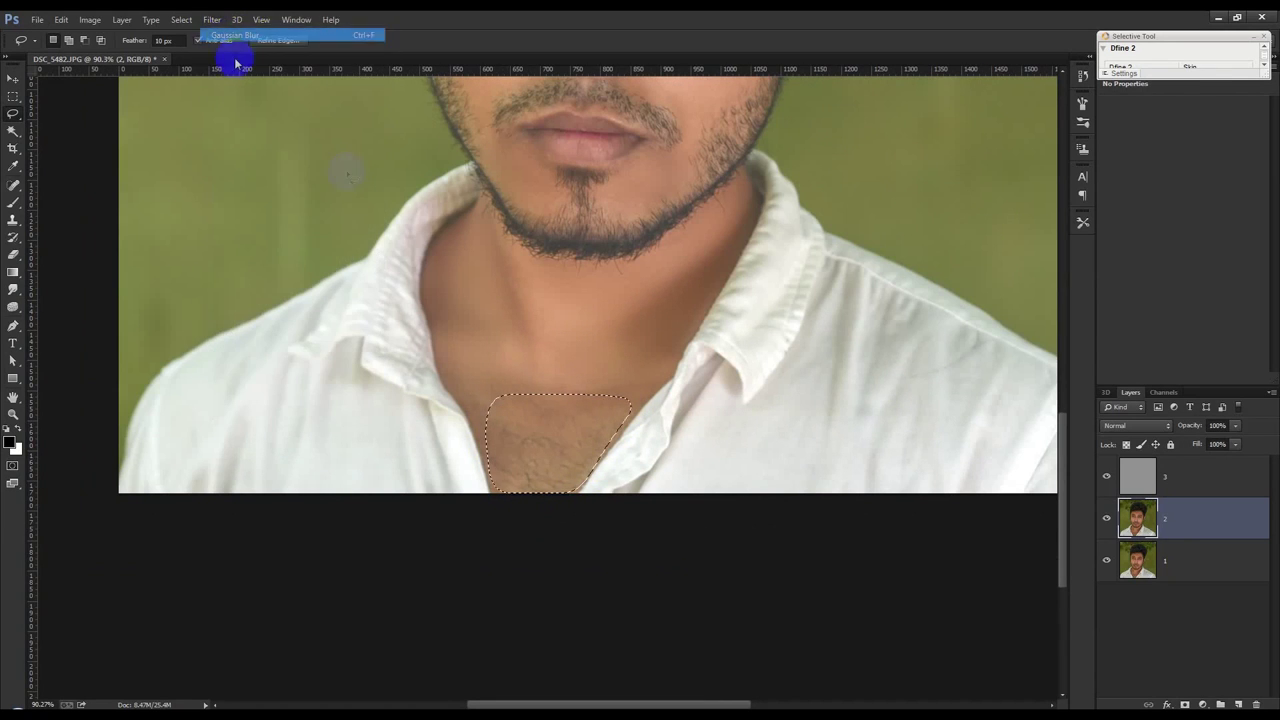
pyautogui.scroll(-3, 680, 443)
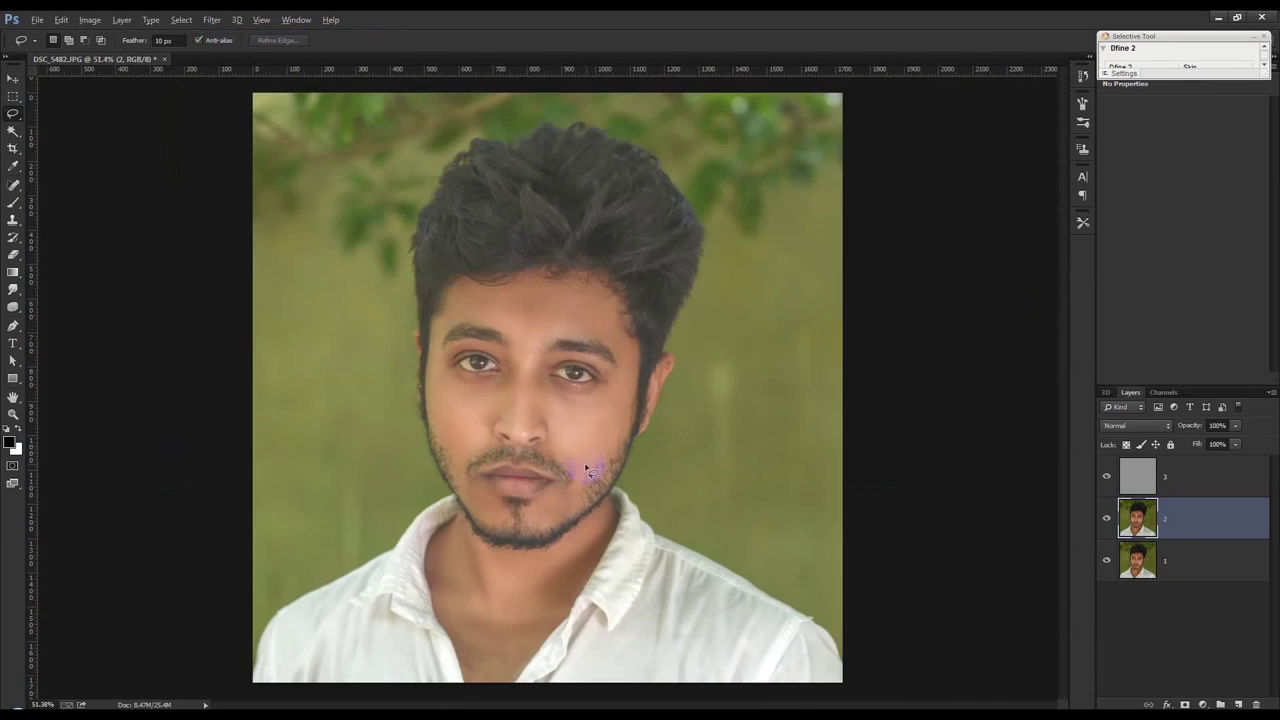
pyautogui.scroll(-1, 588, 470)
# - Select layer 3 and add a new empty layer above it
pyautogui.click(13, 78)
pyautogui.scroll(1, 550, 304)
pyautogui.click(1199, 485)
pyautogui.click(1238, 704)
# - Try Apply Image, cancel it, then stamp all visible layers into Layer 1
pyautogui.click(90, 19)
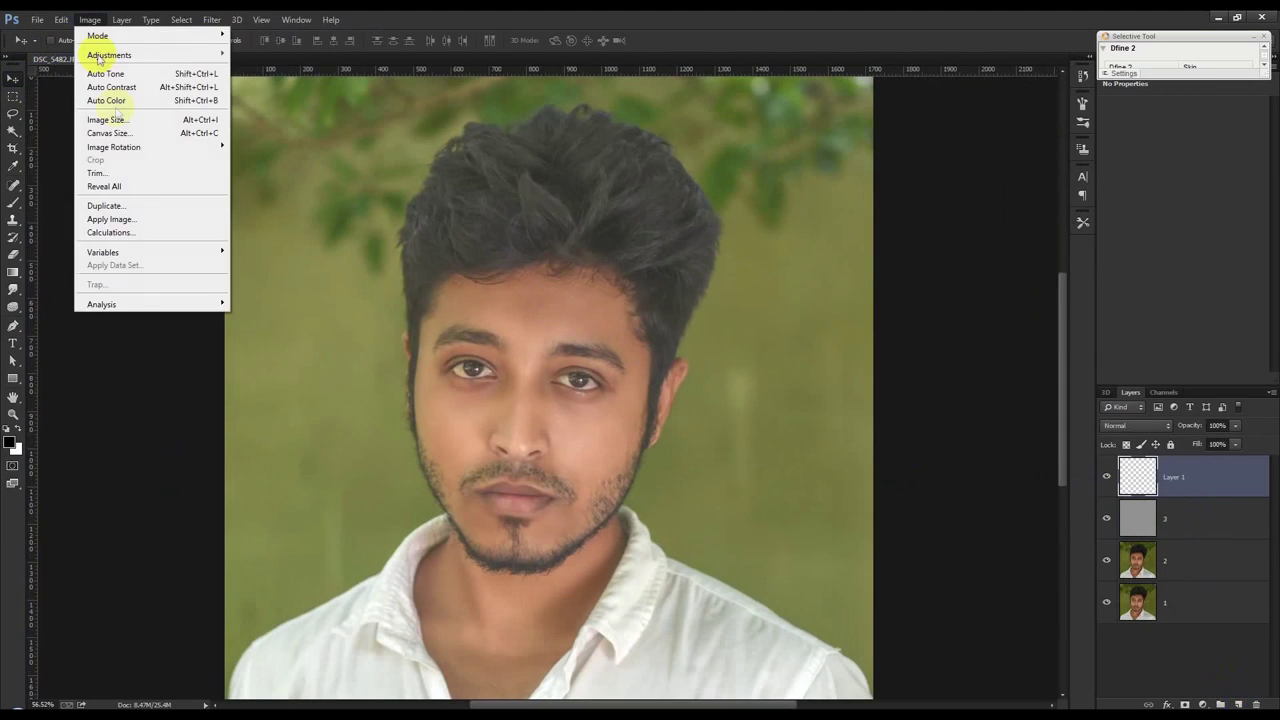
pyautogui.click(150, 222)
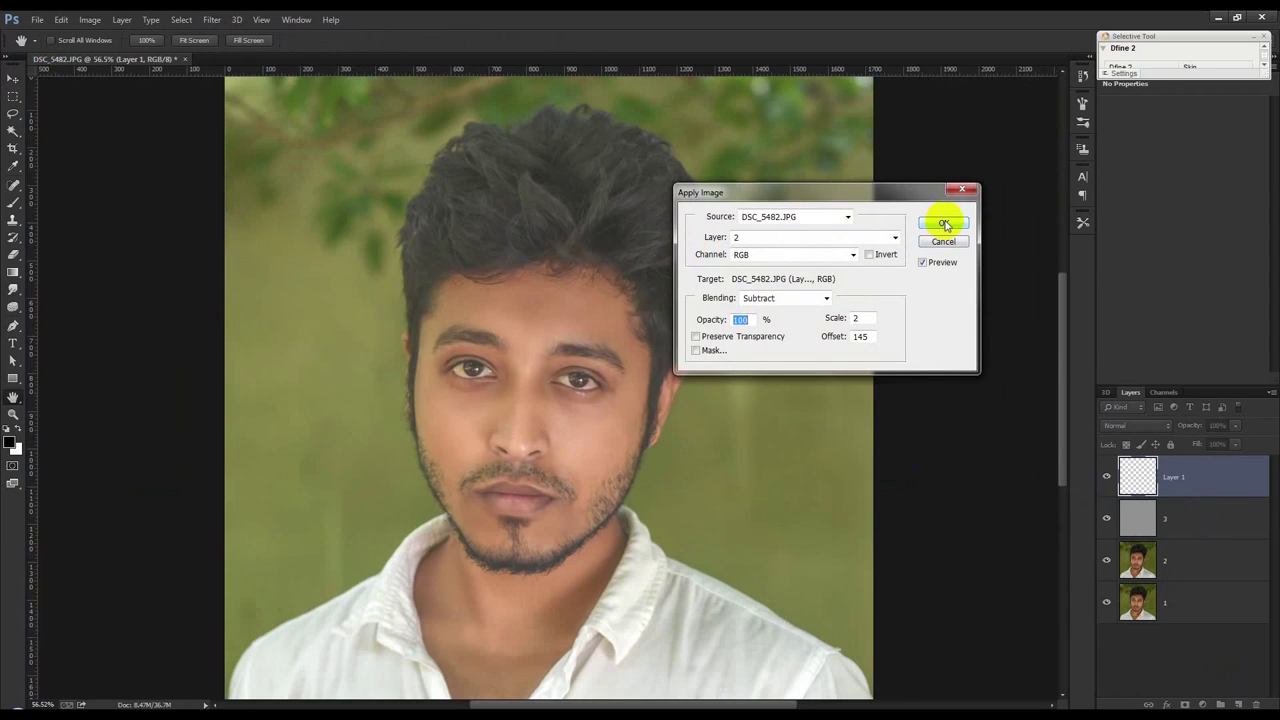
pyautogui.click(826, 255)
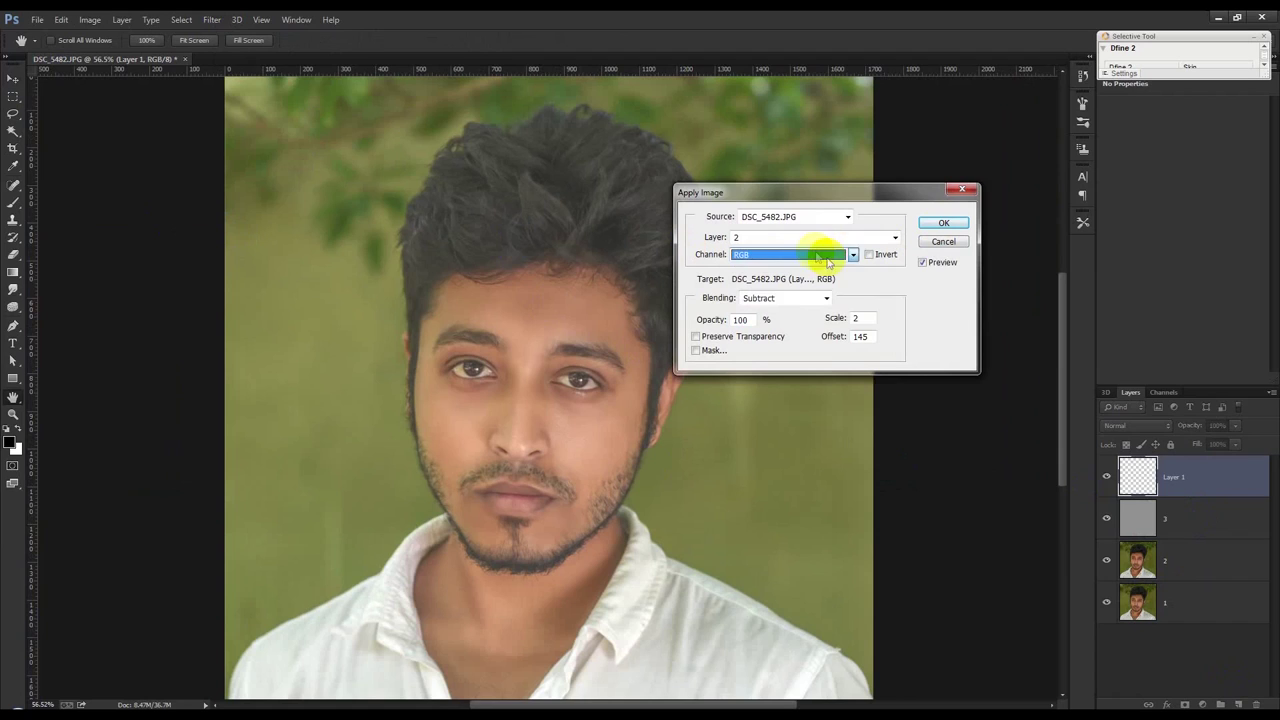
pyautogui.click(940, 244)
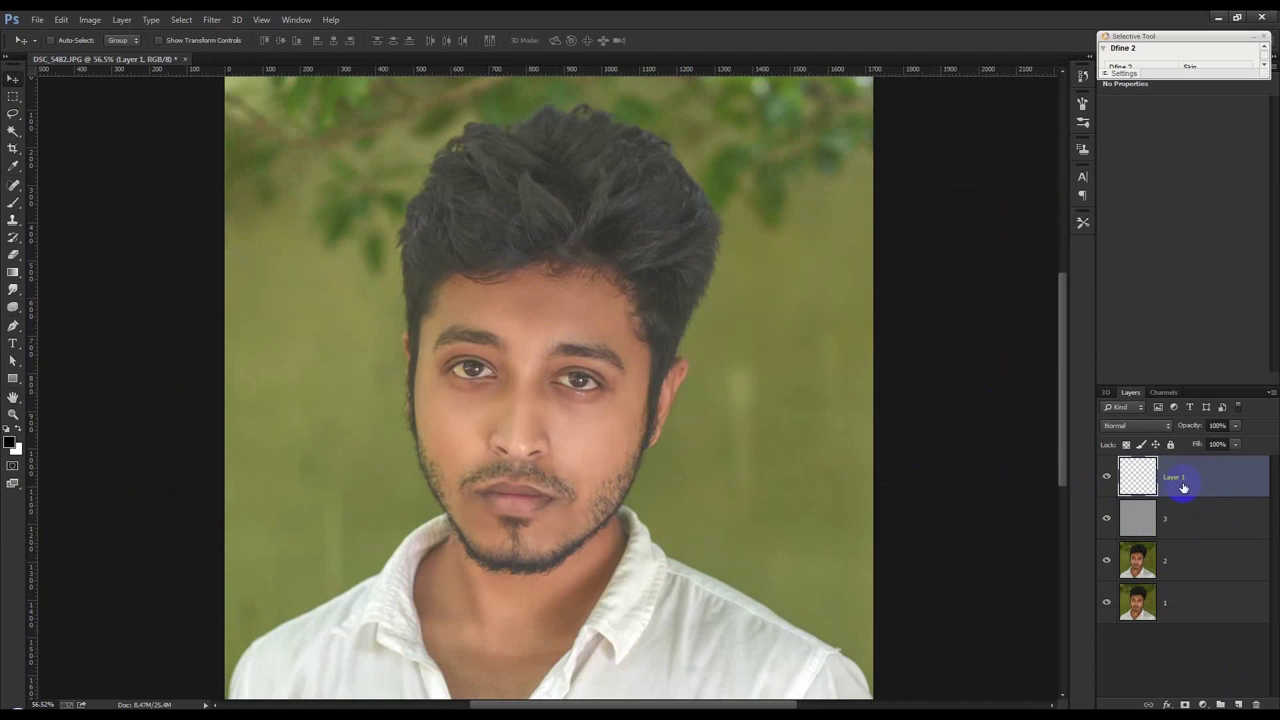
pyautogui.hotkey('ctrl', 'shift', 'alt', 'e')
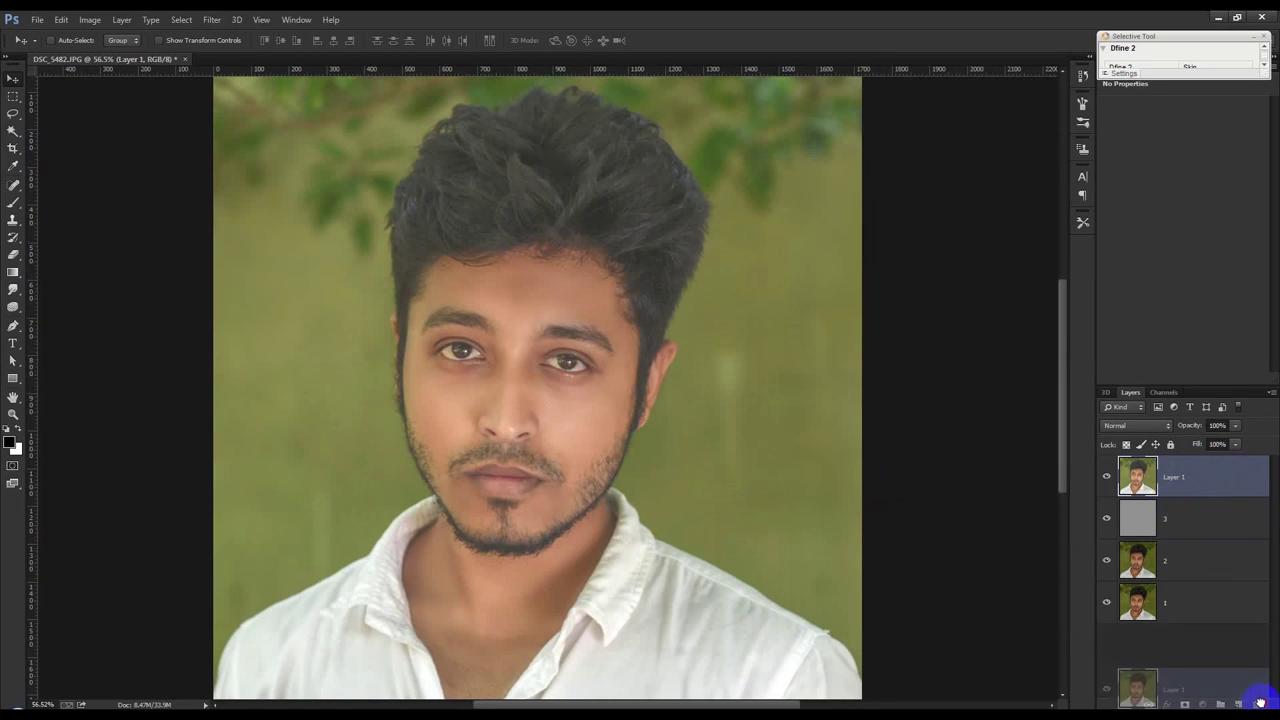
# - Delete that merged layer and stamp all visible layers into a fresh top layer
pyautogui.moveTo(1269, 498); pyautogui.dragTo(1256, 703)
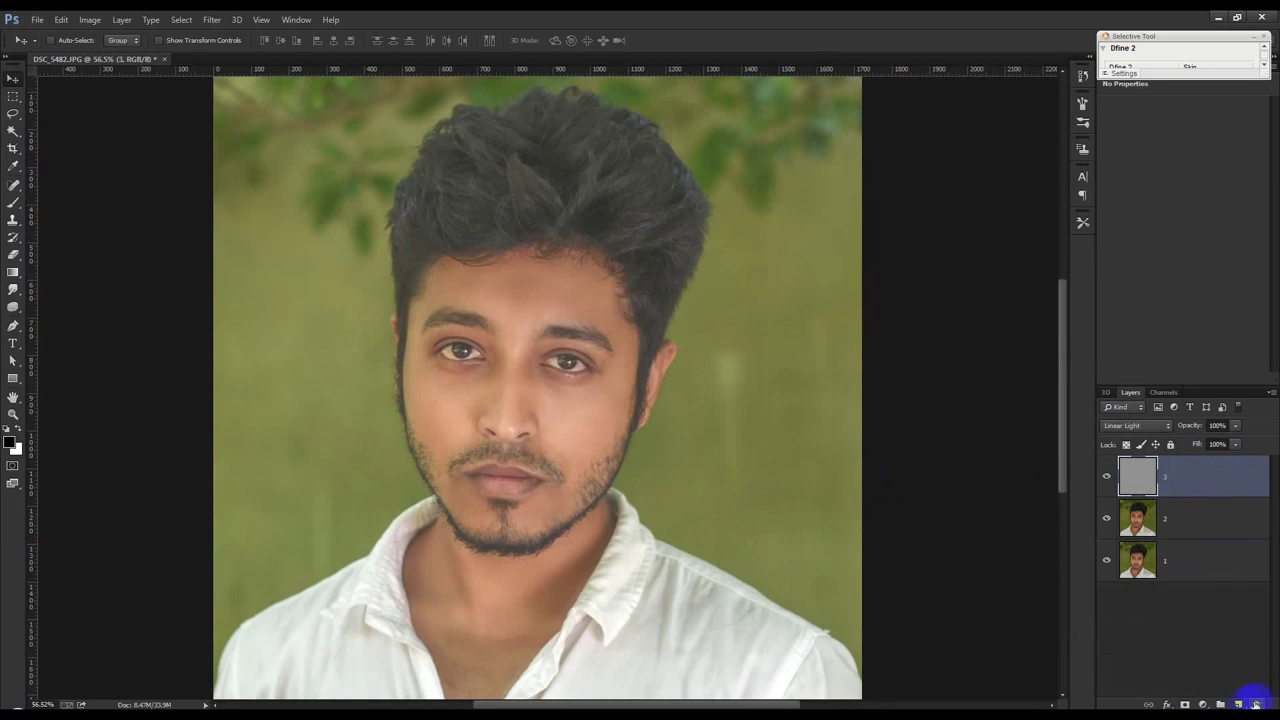
pyautogui.click(1238, 703)
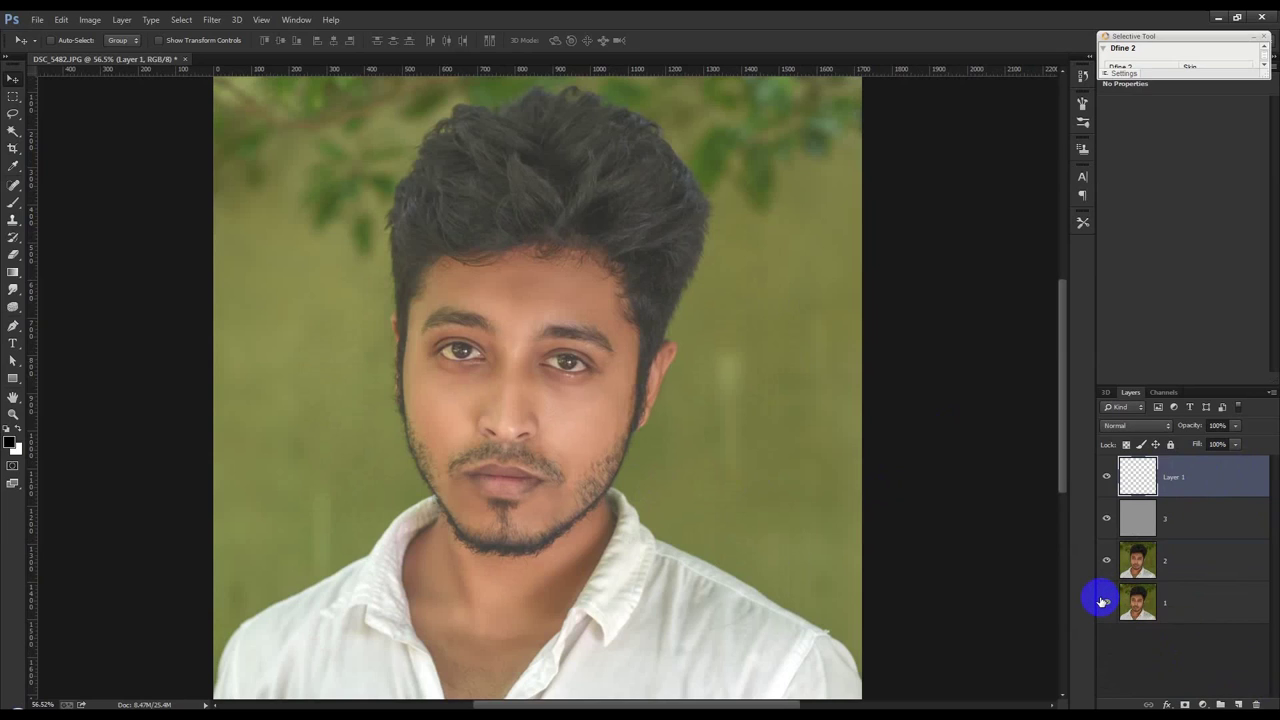
pyautogui.hotkey('ctrl', 'shift', 'alt', 'e')
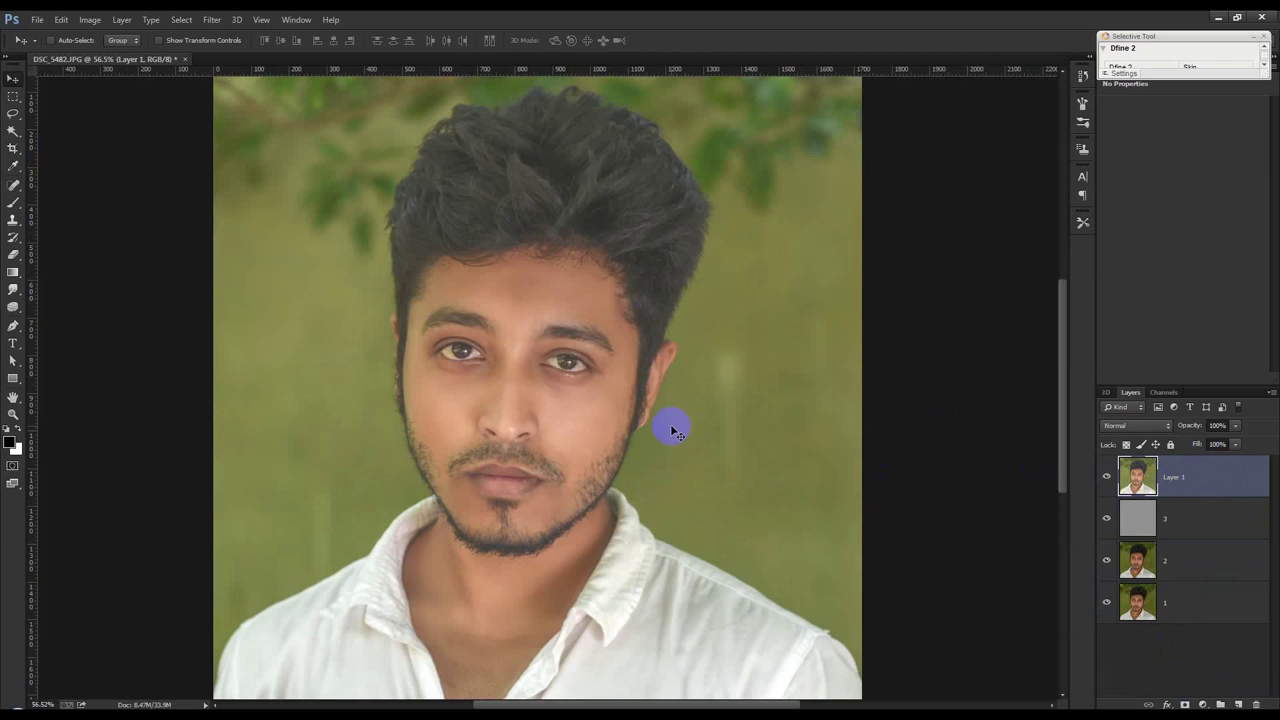
pyautogui.scroll(5, 452, 387)
pyautogui.scroll(2, 557, 363)
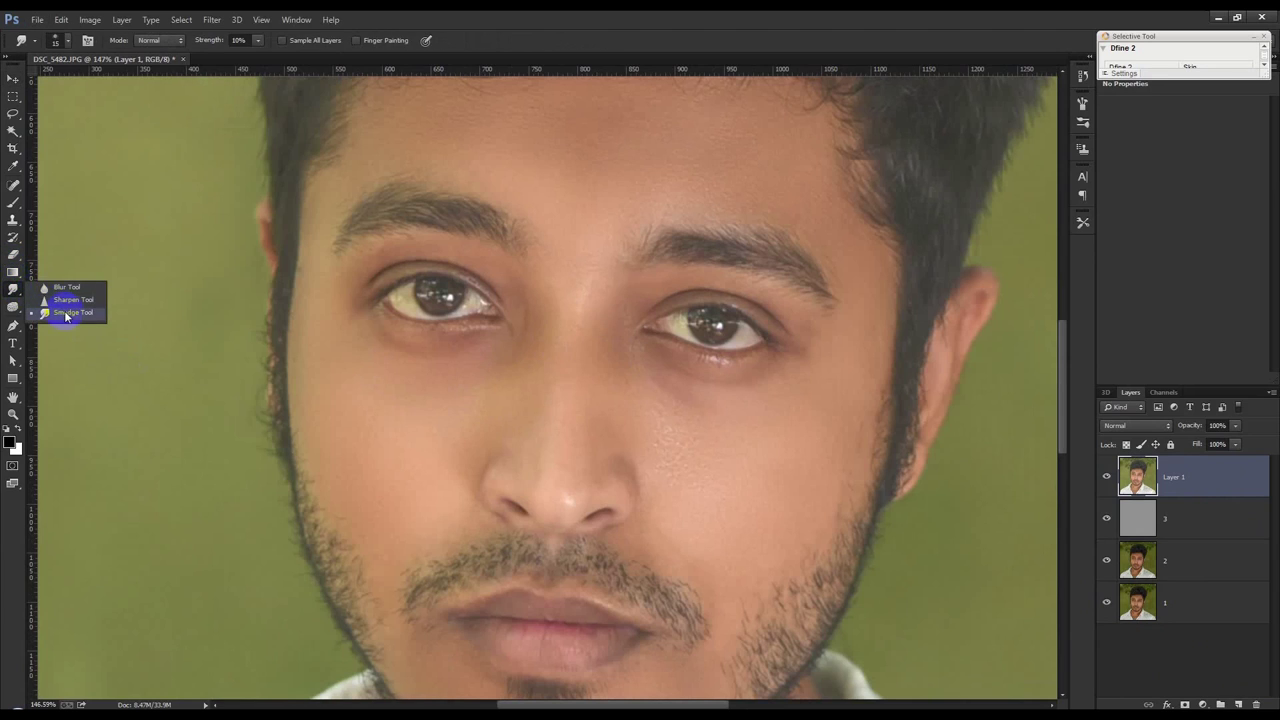
# - Dodge both irises brighter at 20% Midtones exposure, then add an empty Layer 2
pyautogui.click(12, 270)
pyautogui.click(12, 306)
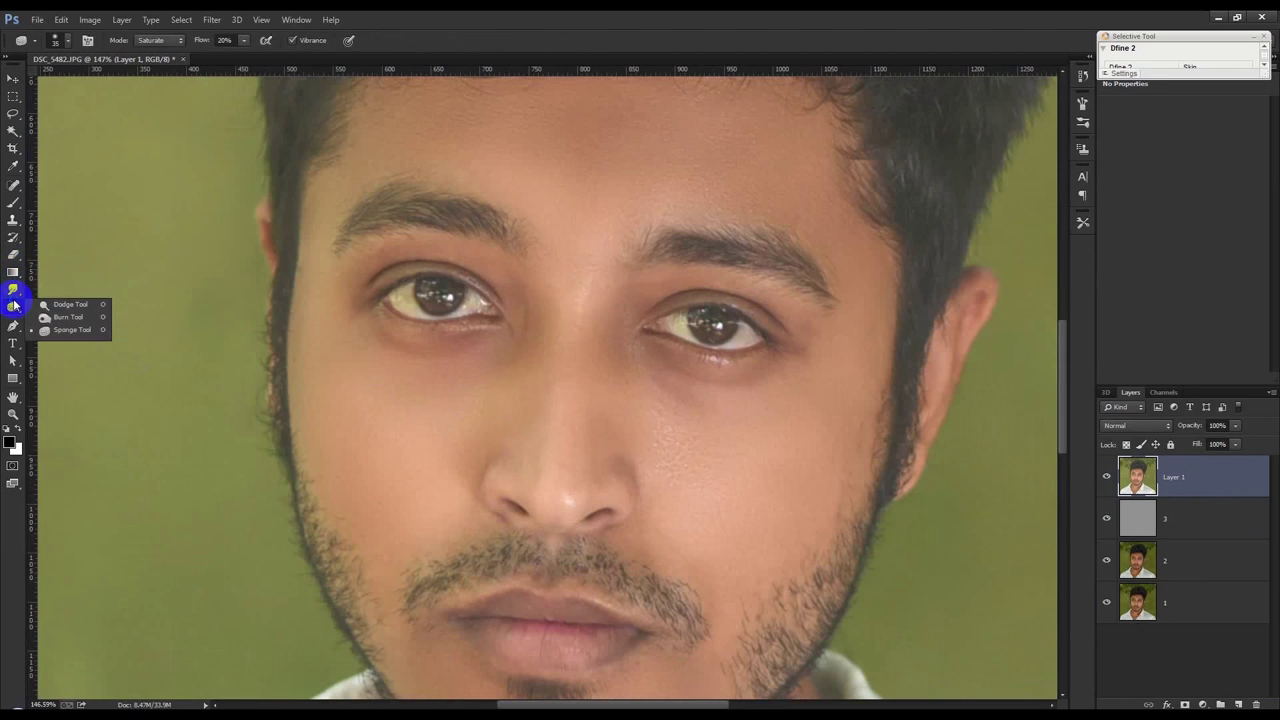
pyautogui.click(75, 305)
pyautogui.moveTo(395, 310); pyautogui.dragTo(364, 281)
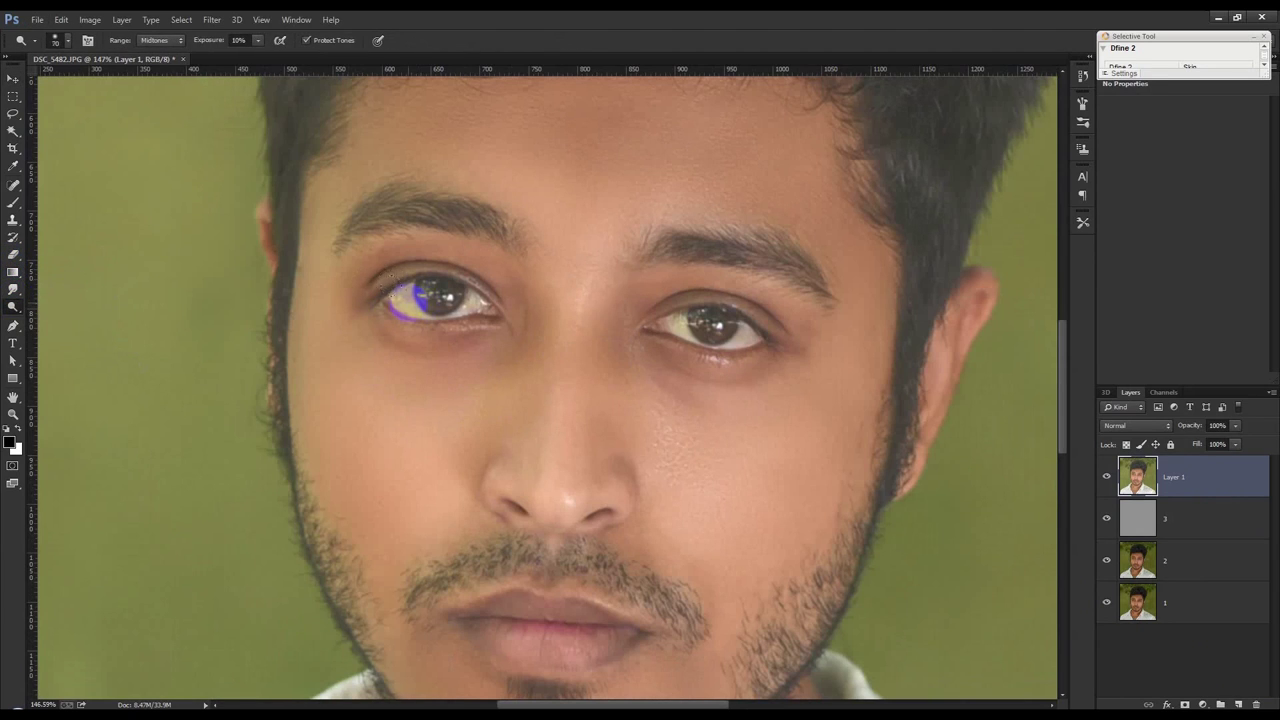
pyautogui.moveTo(237, 40); pyautogui.dragTo(205, 41)
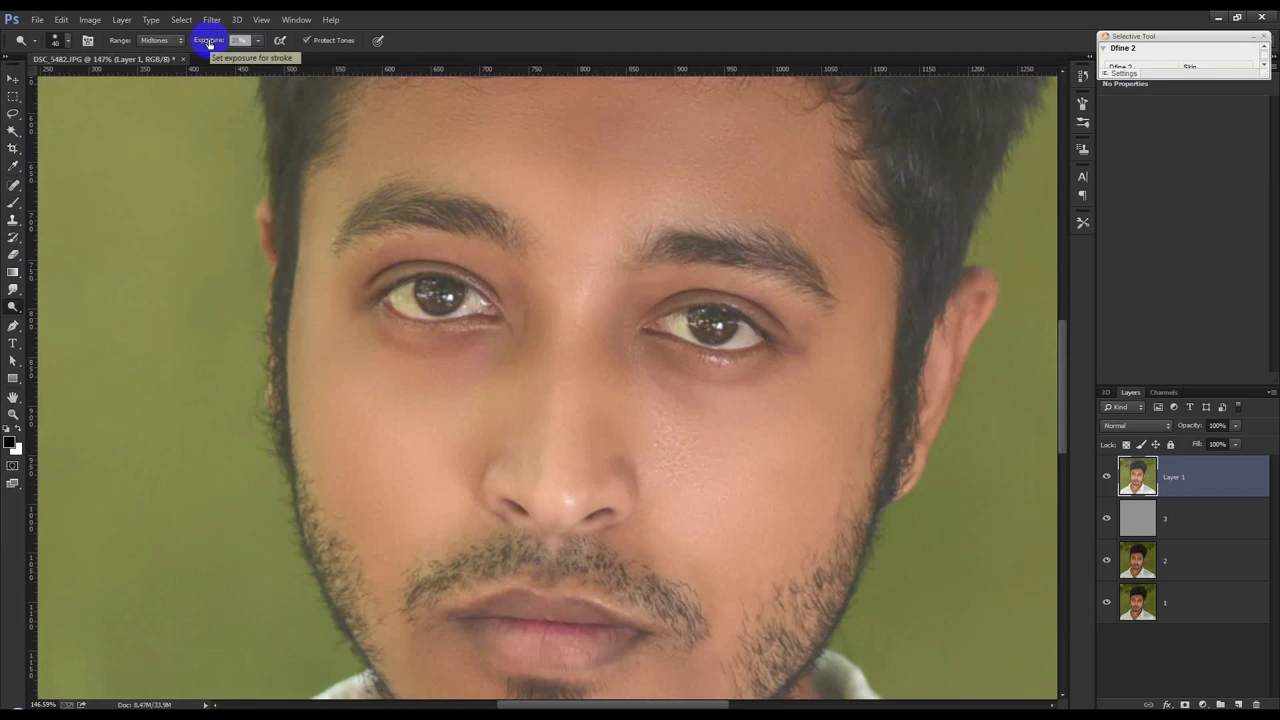
pyautogui.click(428, 328)
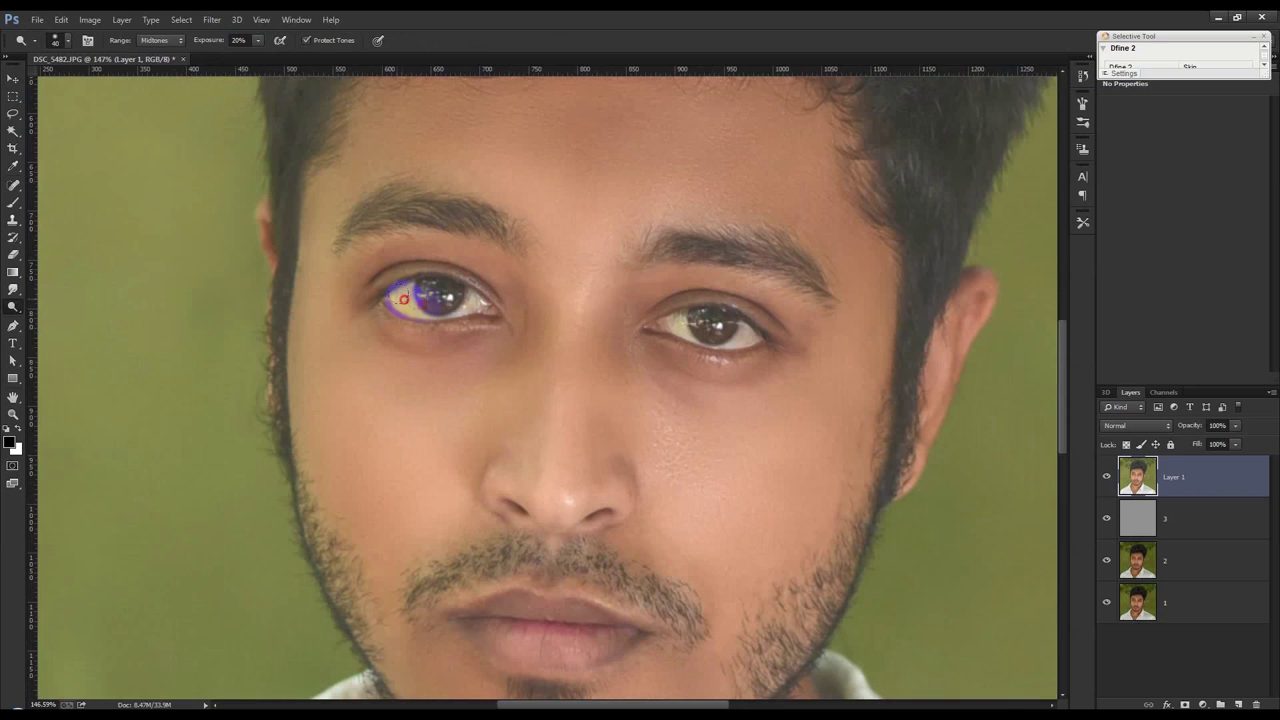
pyautogui.moveTo(433, 296); pyautogui.dragTo(430, 300)
pyautogui.moveTo(665, 320)
pyautogui.mouseDown()
pyautogui.moveTo(740, 326)
pyautogui.moveTo(700, 332)
pyautogui.mouseUp()
pyautogui.scroll(-1, 634, 447)
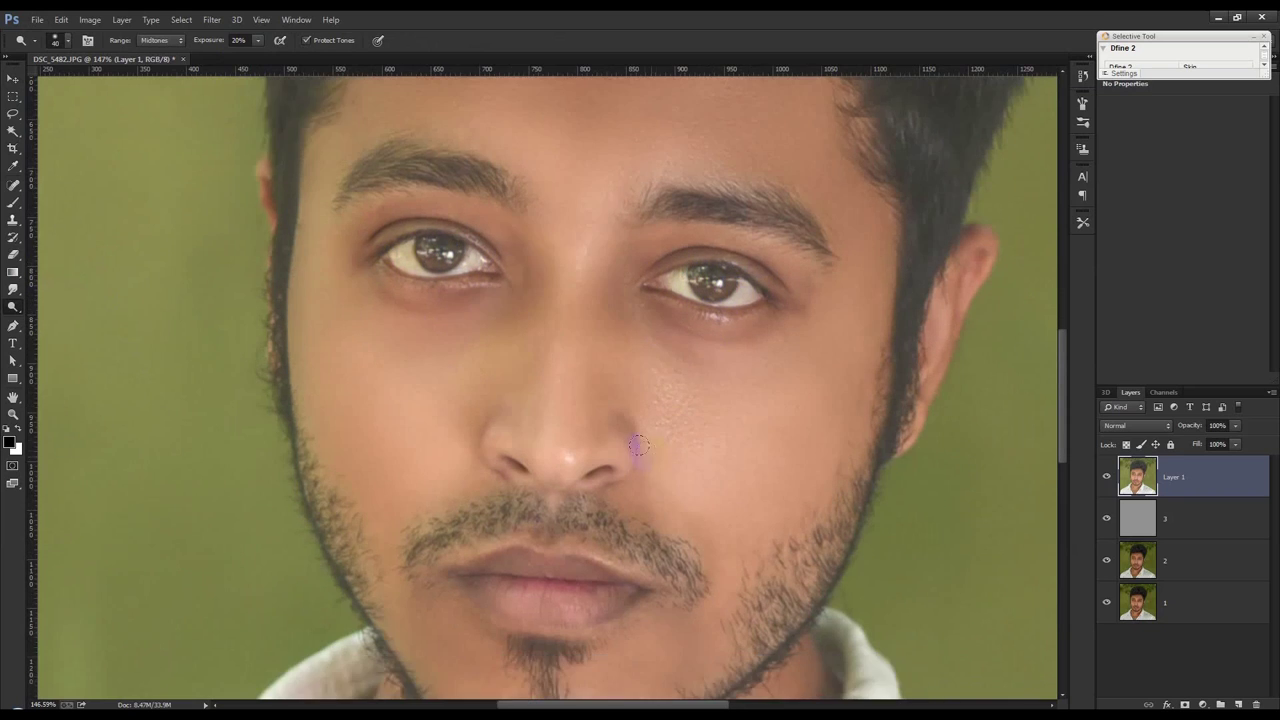
pyautogui.scroll(-2, 634, 447)
pyautogui.click(1237, 703)
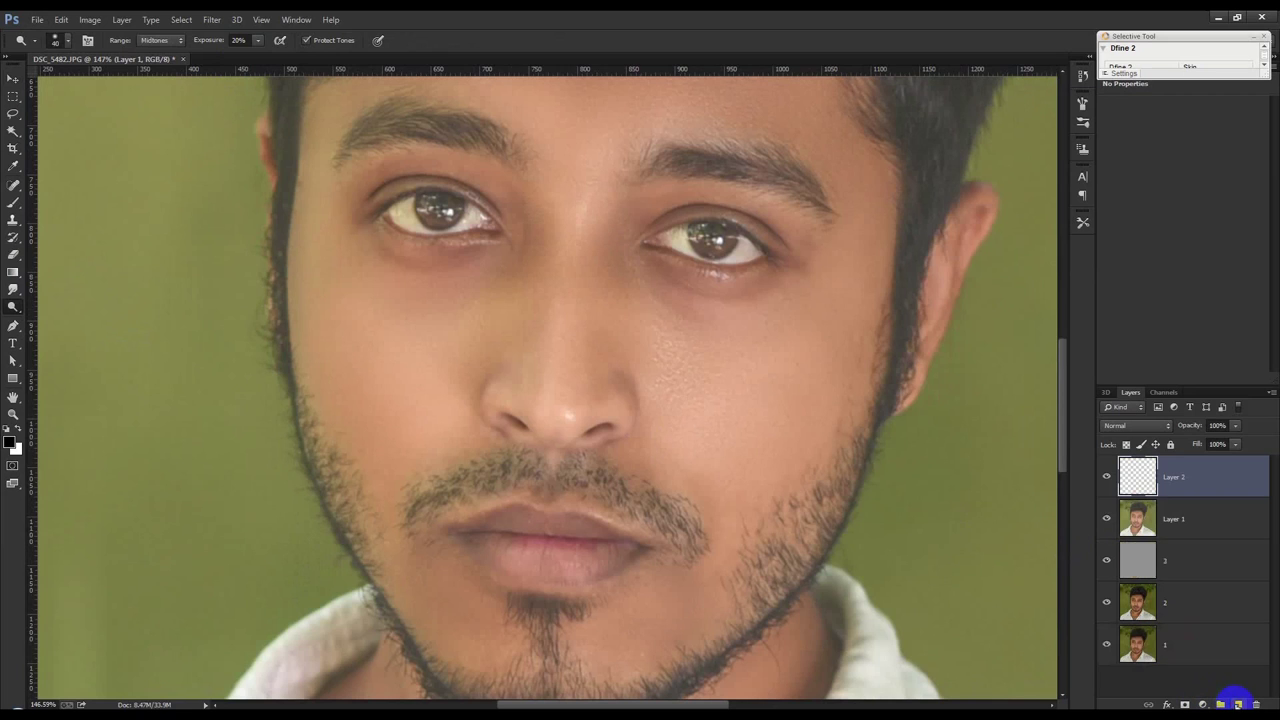
# - Fill Layer 2 with 50% Gray
pyautogui.click(90, 20)
pyautogui.moveTo(61, 19)
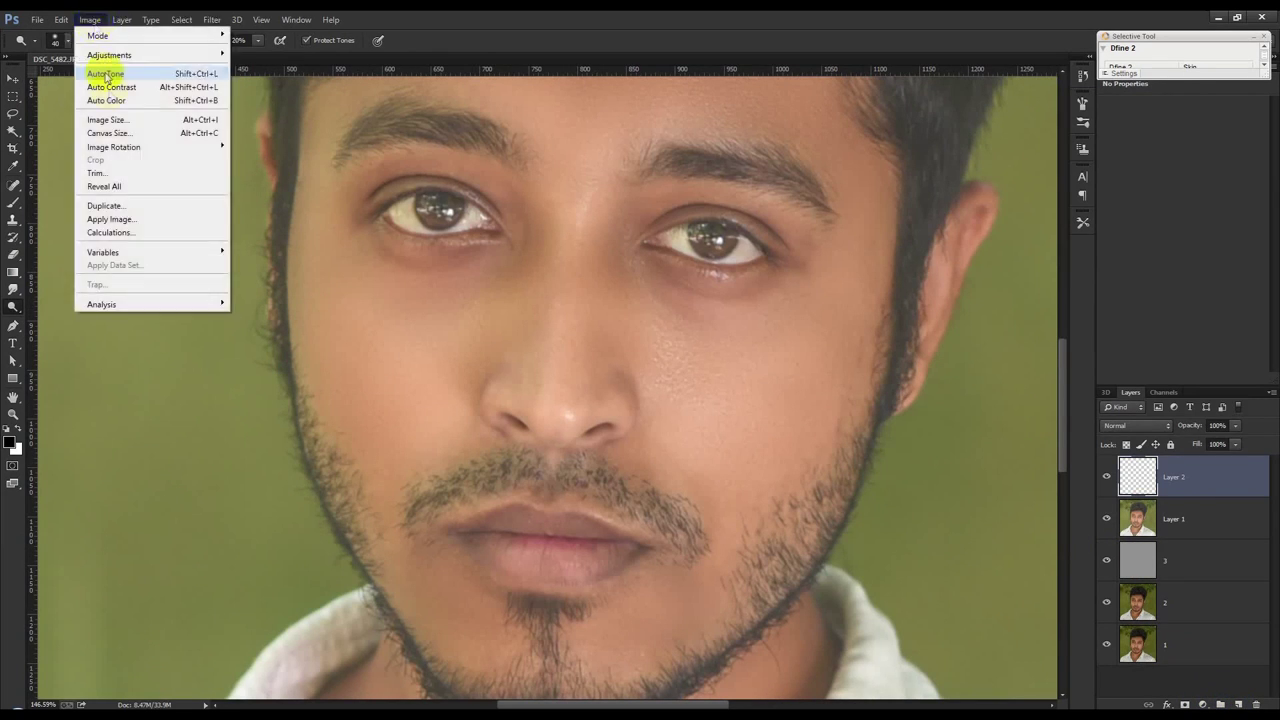
pyautogui.click(93, 217)
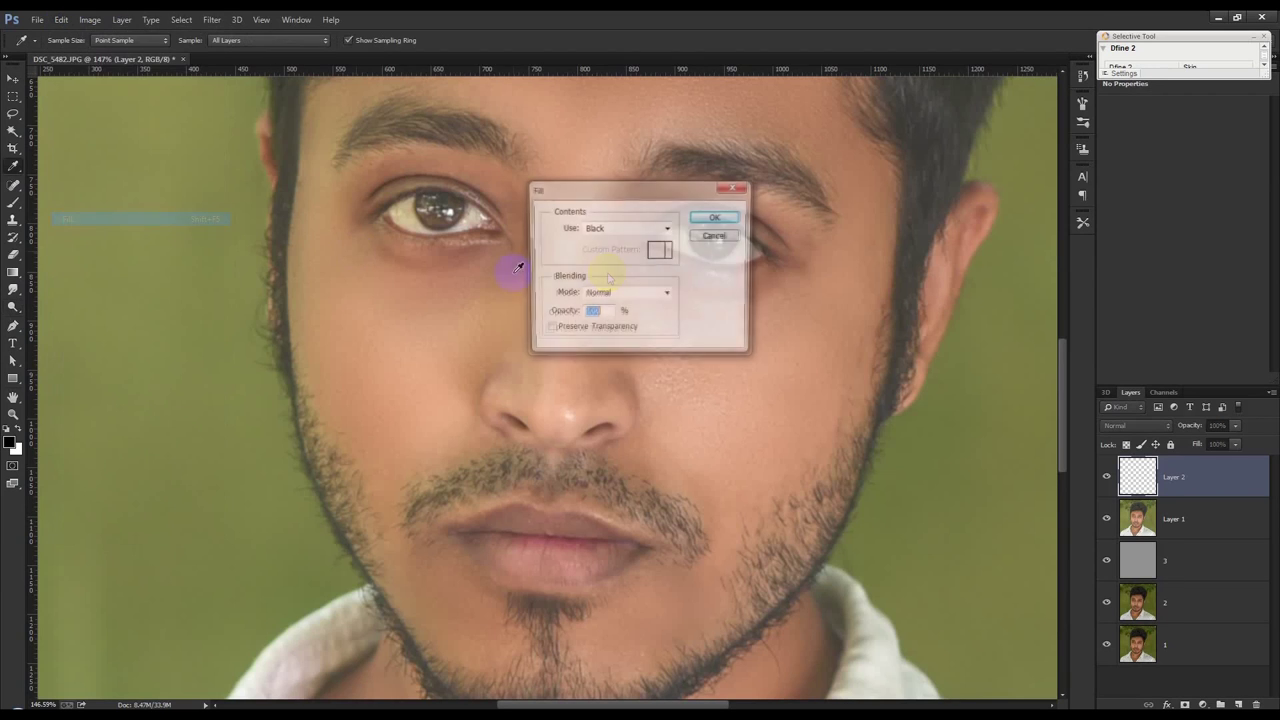
pyautogui.click(651, 228)
pyautogui.click(612, 338)
# - Set Layer 2's blend mode to Overlay and keep the Dodge Tool active
pyautogui.press('o')
pyautogui.click(714, 216)
pyautogui.click(1158, 427)
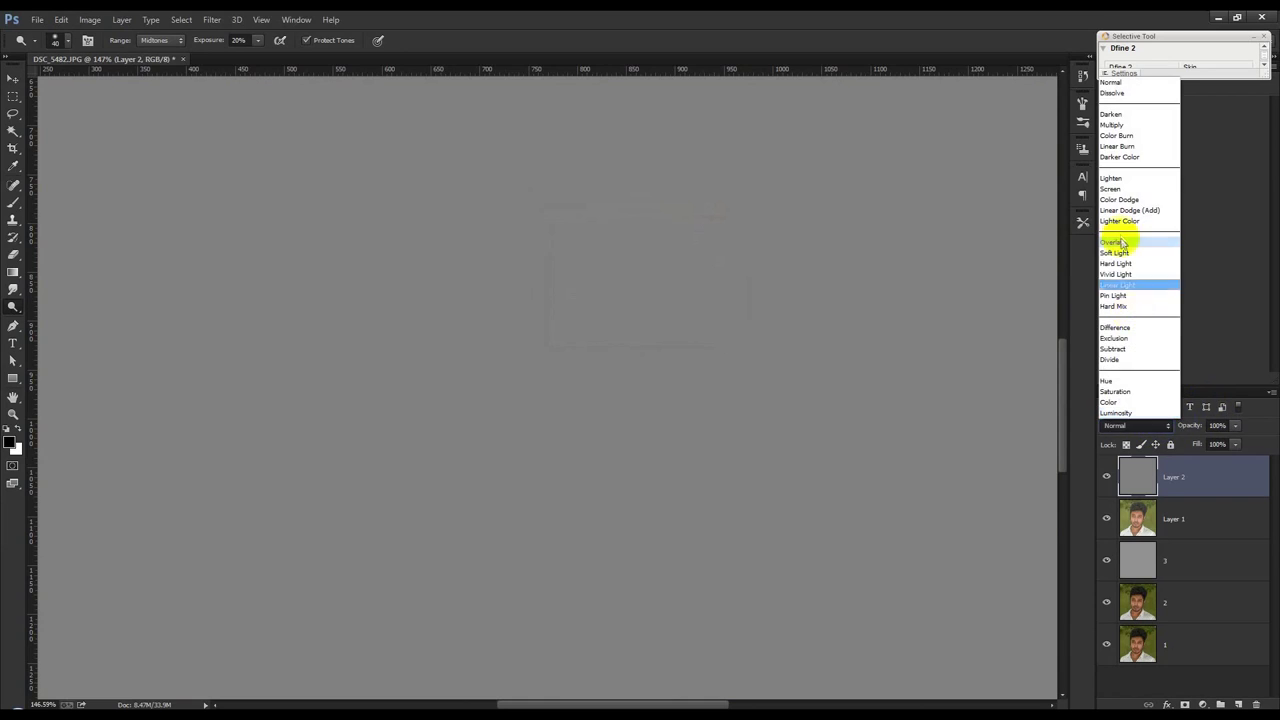
pyautogui.click(1130, 244)
pyautogui.moveTo(13, 306); pyautogui.dragTo(66, 333)
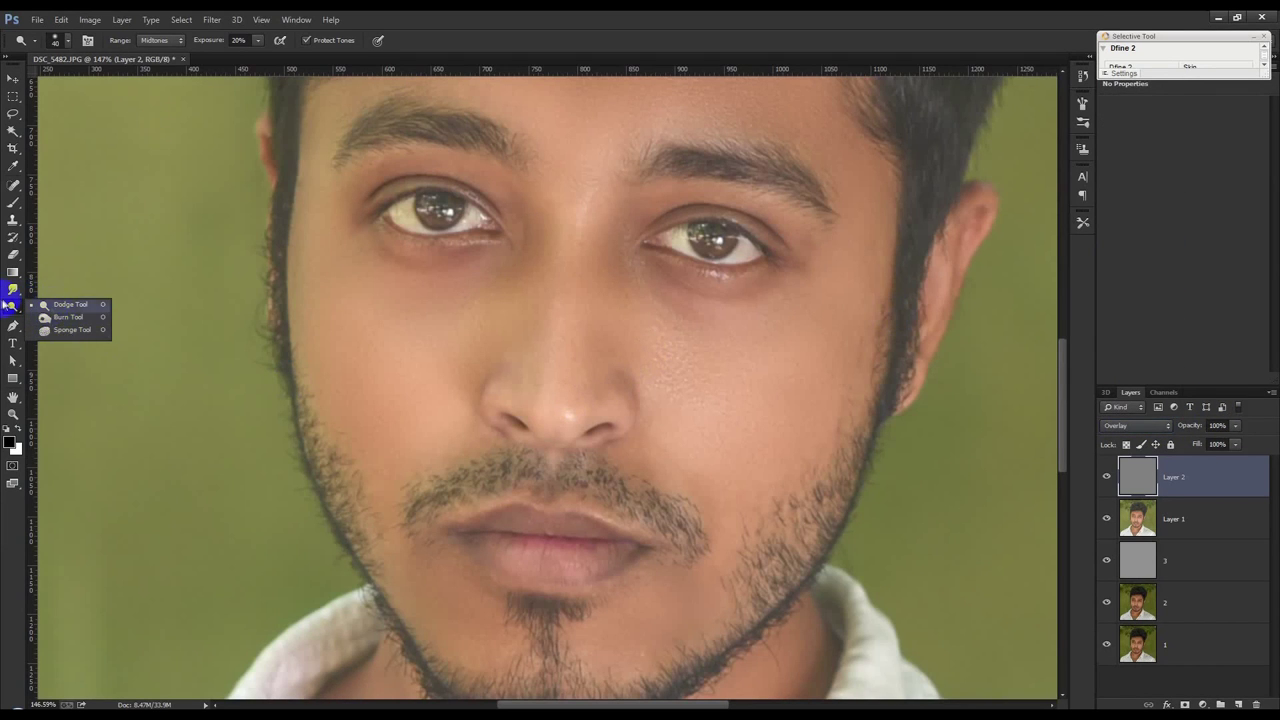
pyautogui.click(50, 304)
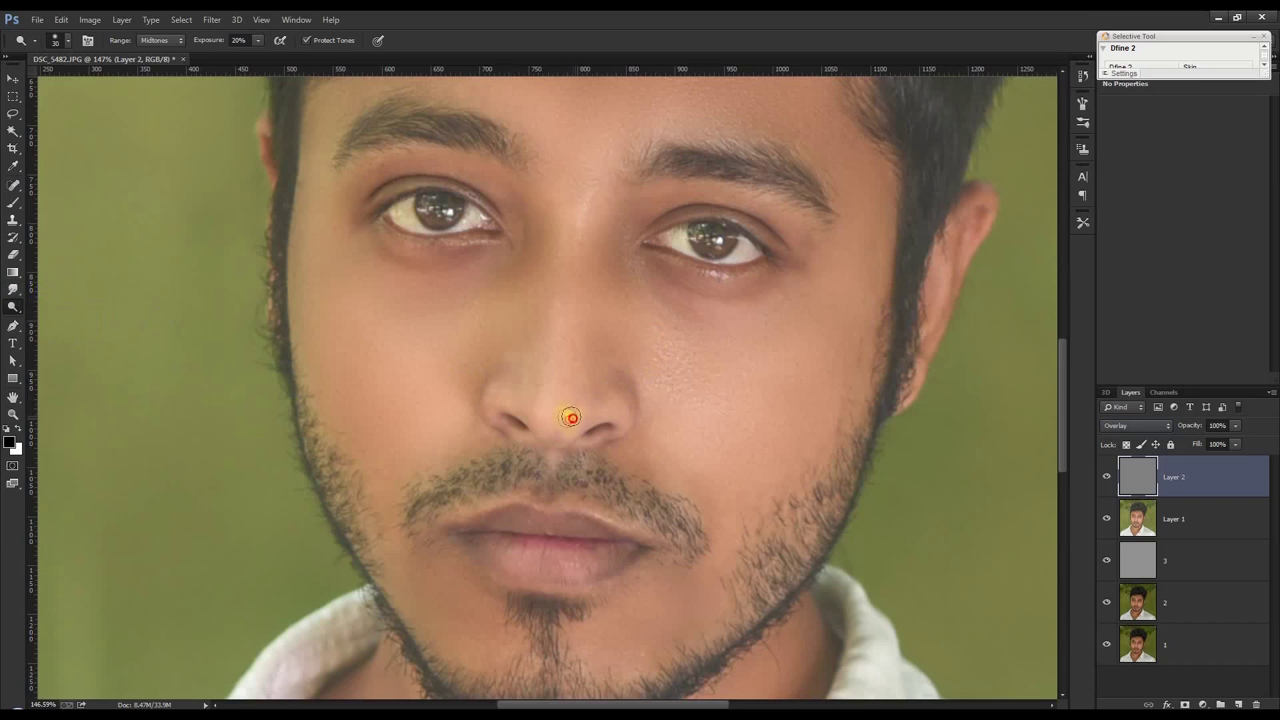
# - Dodge the nose bridge, nose tip and upper lip on the gray Overlay layer
pyautogui.moveTo(573, 412)
pyautogui.mouseDown()
pyautogui.moveTo(563, 311)
pyautogui.moveTo(581, 199)
pyautogui.moveTo(588, 214)
pyautogui.mouseUp()
pyautogui.moveTo(587, 409)
pyautogui.mouseDown()
pyautogui.moveTo(629, 417)
pyautogui.moveTo(566, 420)
pyautogui.moveTo(510, 399)
pyautogui.mouseUp()
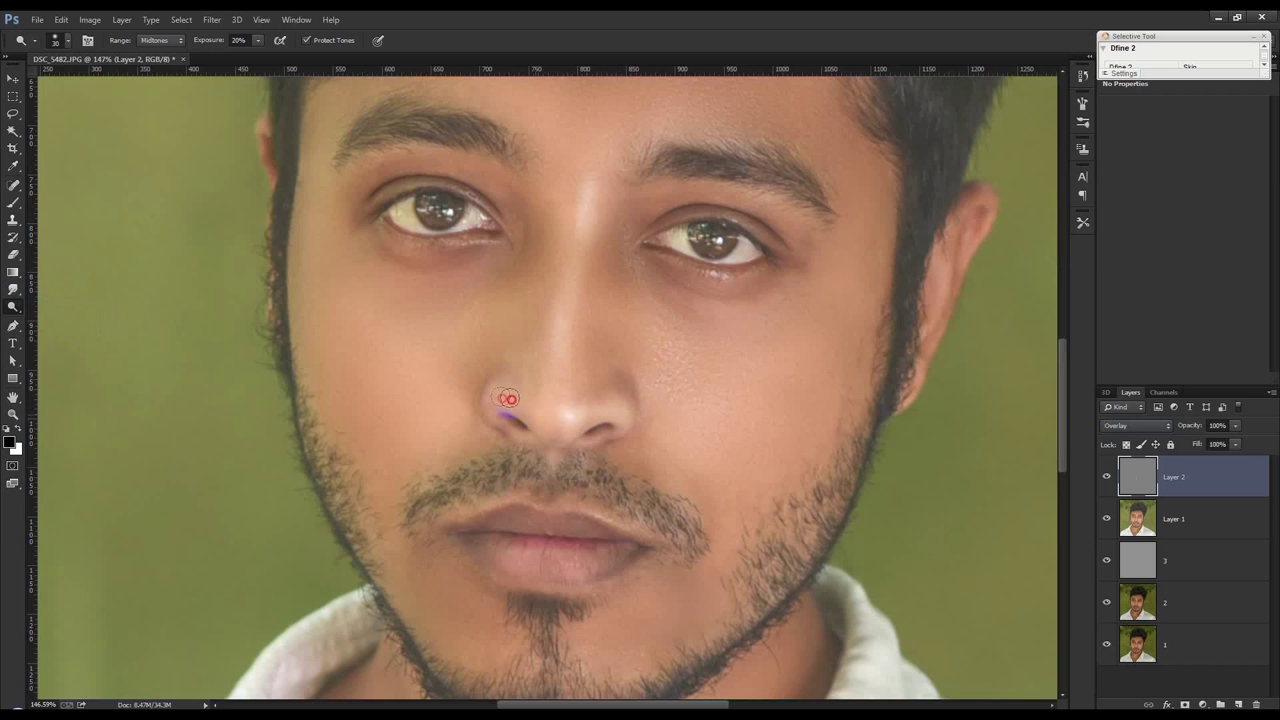
pyautogui.scroll(-3, 593, 452)
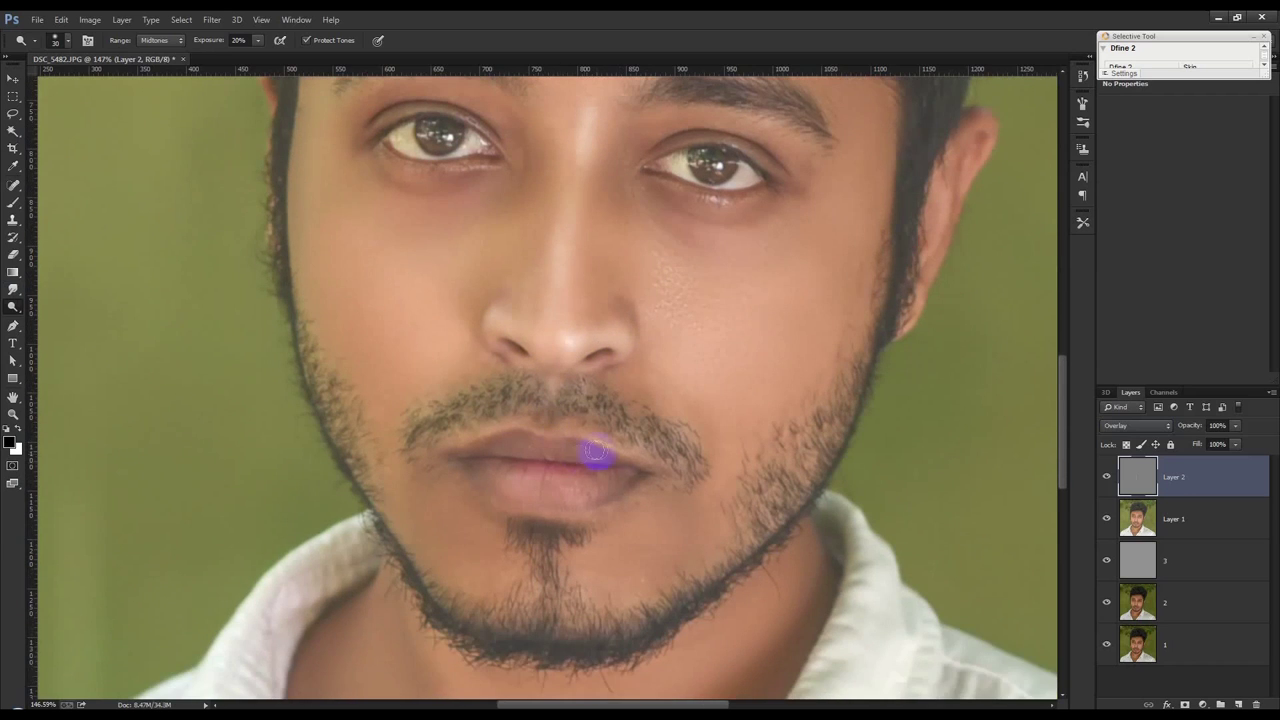
pyautogui.moveTo(637, 464)
pyautogui.mouseDown()
pyautogui.moveTo(509, 429)
pyautogui.moveTo(466, 449)
pyautogui.moveTo(514, 423)
pyautogui.mouseUp()
# - Lower dodge exposure to 10% and lighten the moustache area and both lips
pyautogui.moveTo(251, 54); pyautogui.dragTo(271, 40)
pyautogui.click(435, 447)
pyautogui.moveTo(529, 428); pyautogui.dragTo(573, 421)
pyautogui.scroll(1, 550, 332)
pyautogui.scroll(1, 548, 336)
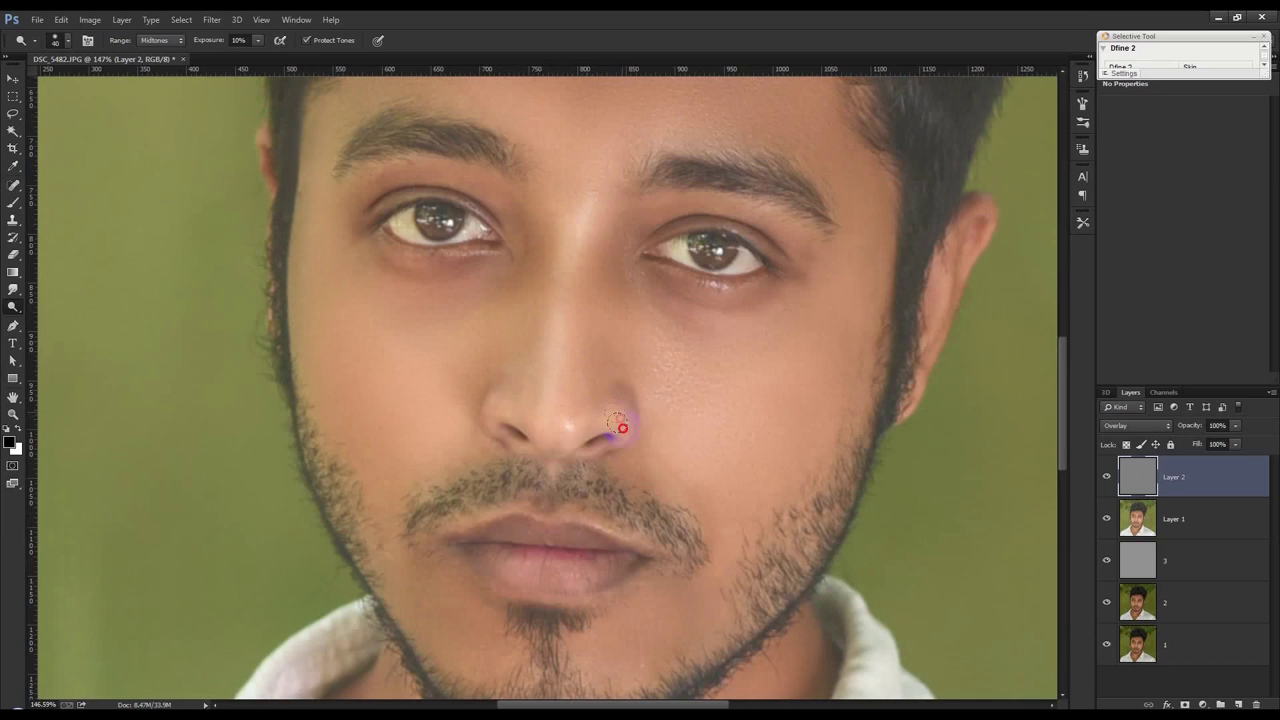
pyautogui.scroll(-2, 480, 415)
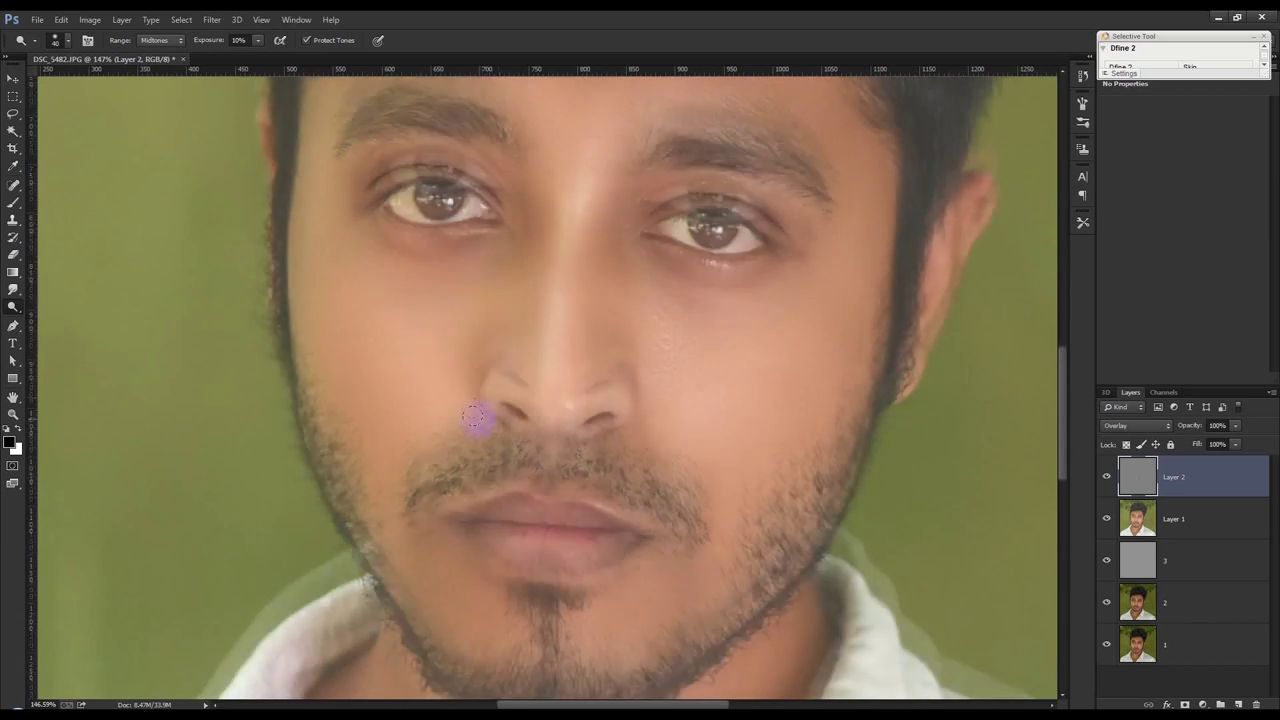
pyautogui.moveTo(479, 408)
pyautogui.mouseDown()
pyautogui.moveTo(612, 479)
pyautogui.moveTo(524, 453)
pyautogui.mouseUp()
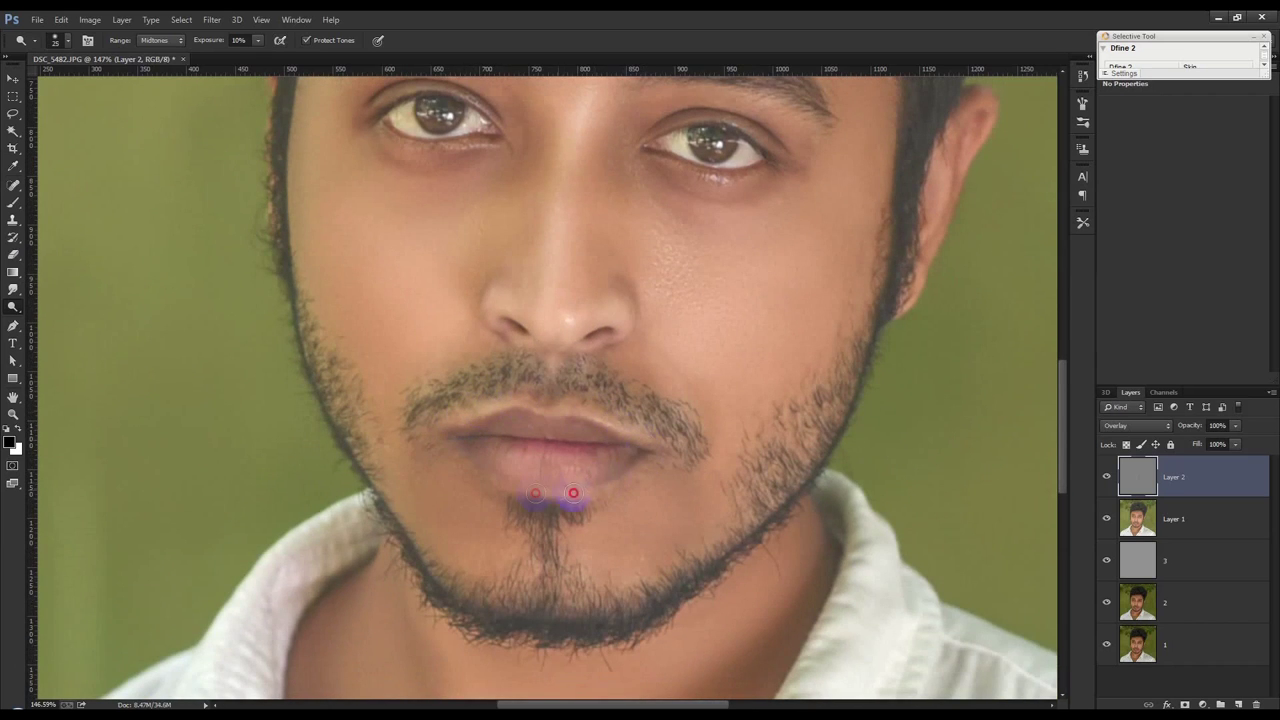
# - Enlarge the brush slightly and lighten the chin and forehead
pyautogui.press(']')
pyautogui.scroll(-1, 604, 481)
pyautogui.moveTo(631, 495); pyautogui.dragTo(634, 518)
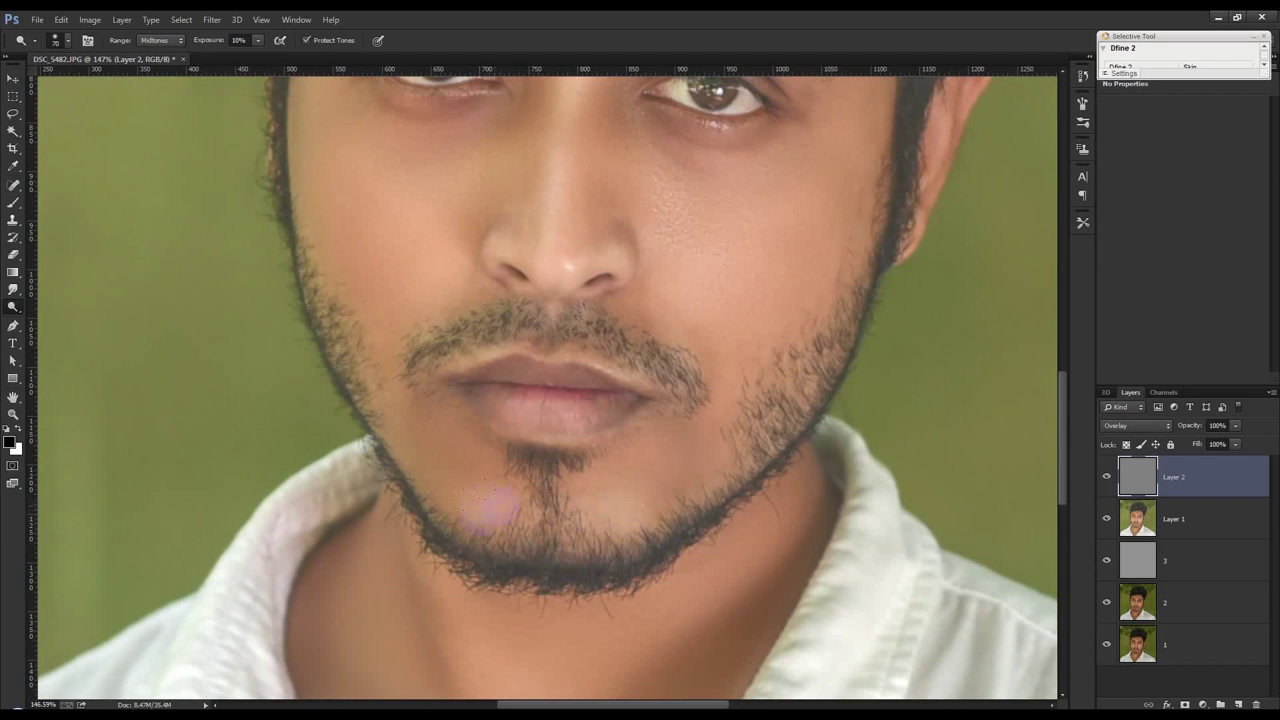
pyautogui.scroll(1, 486, 500)
pyautogui.scroll(1, 414, 500)
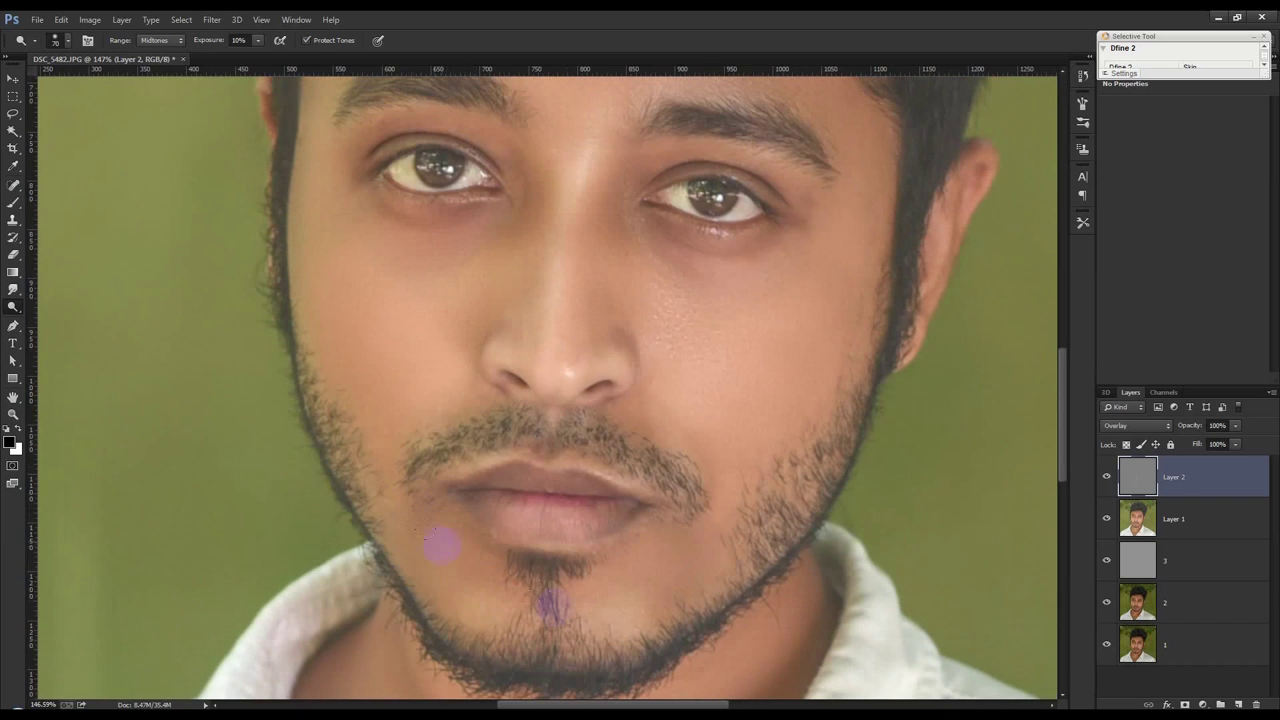
pyautogui.scroll(1, 660, 578)
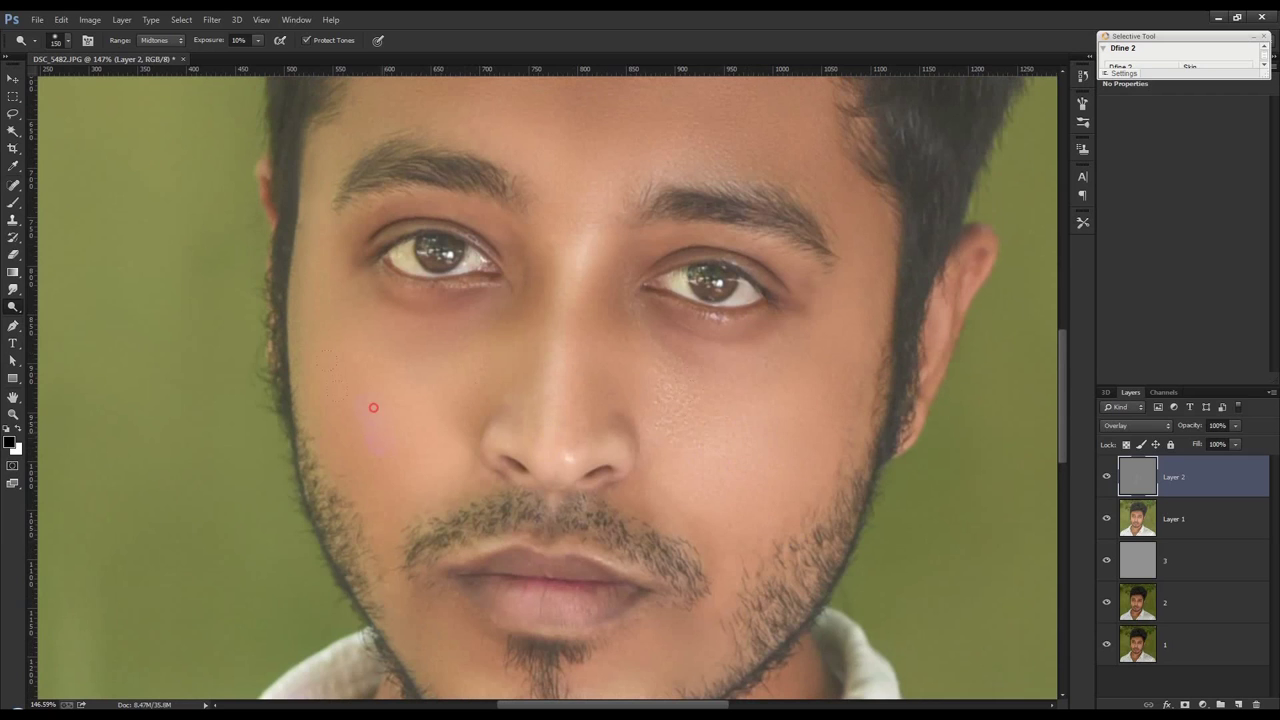
pyautogui.scroll(1, 490, 435)
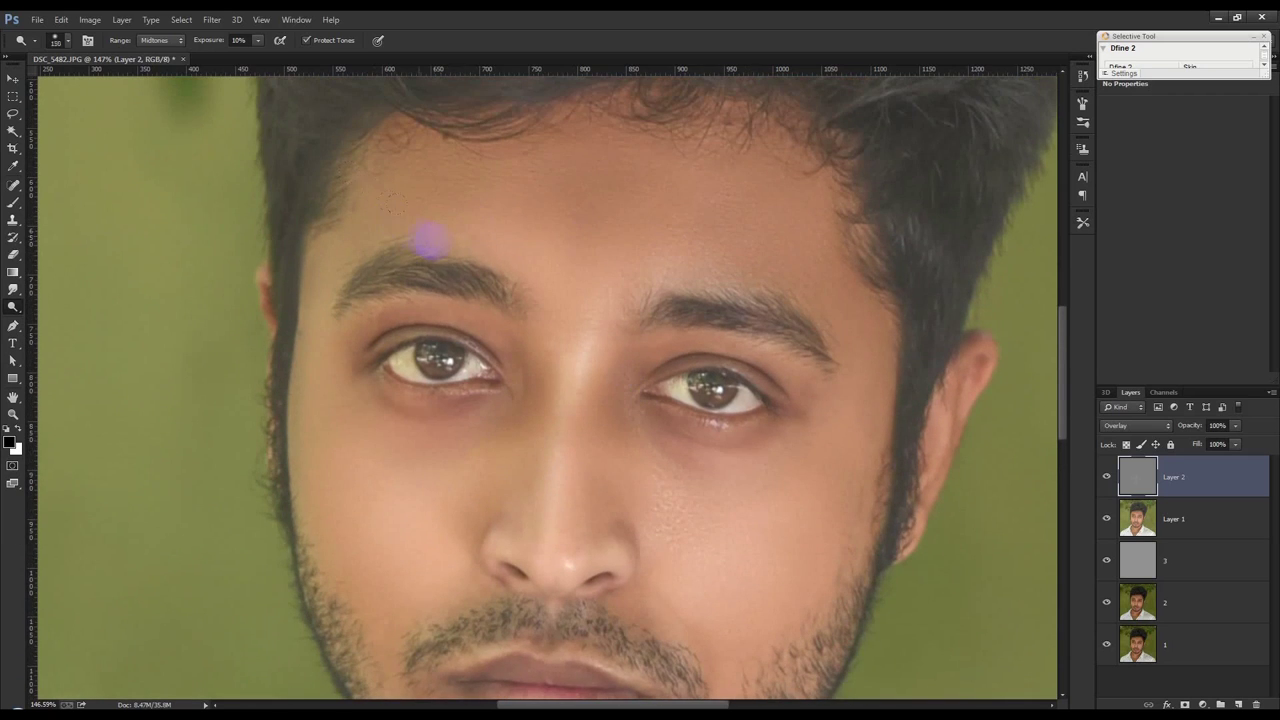
pyautogui.moveTo(527, 249); pyautogui.dragTo(722, 247)
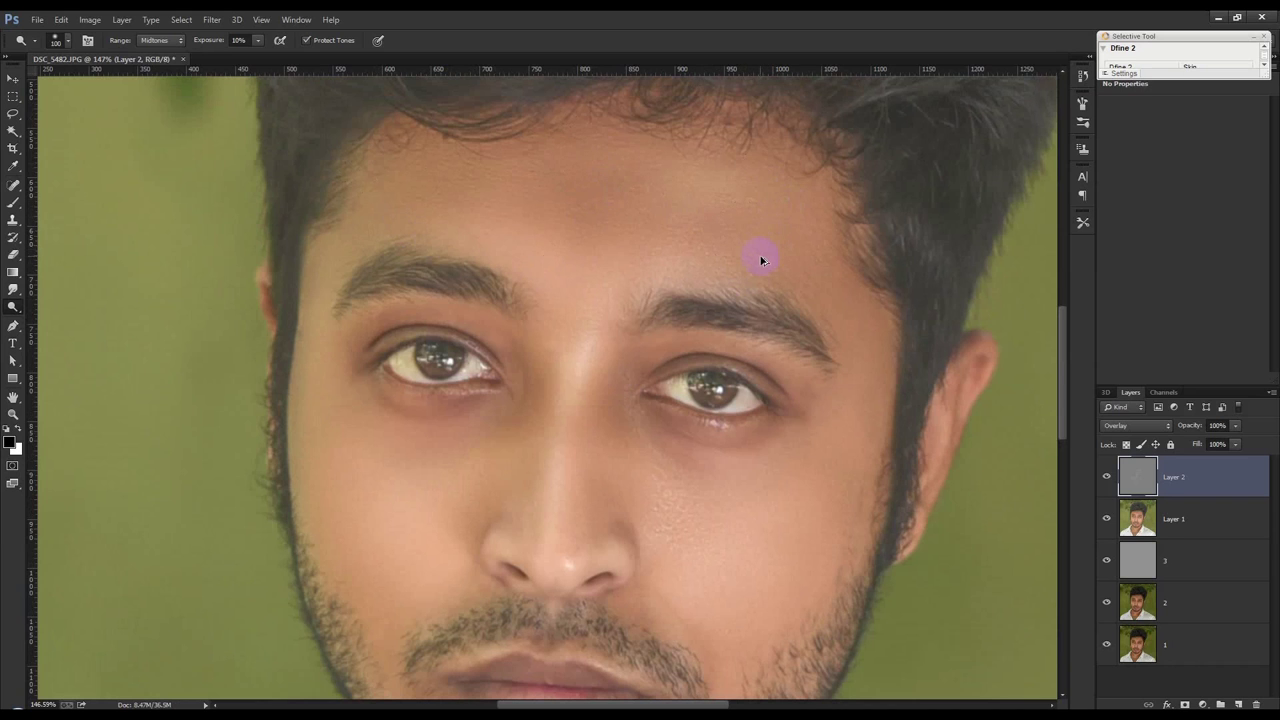
# - Brighten the area around the right eye and under the left eye
pyautogui.scroll(-3, 760, 262)
pyautogui.scroll(-2, 743, 257)
pyautogui.scroll(-2, 749, 251)
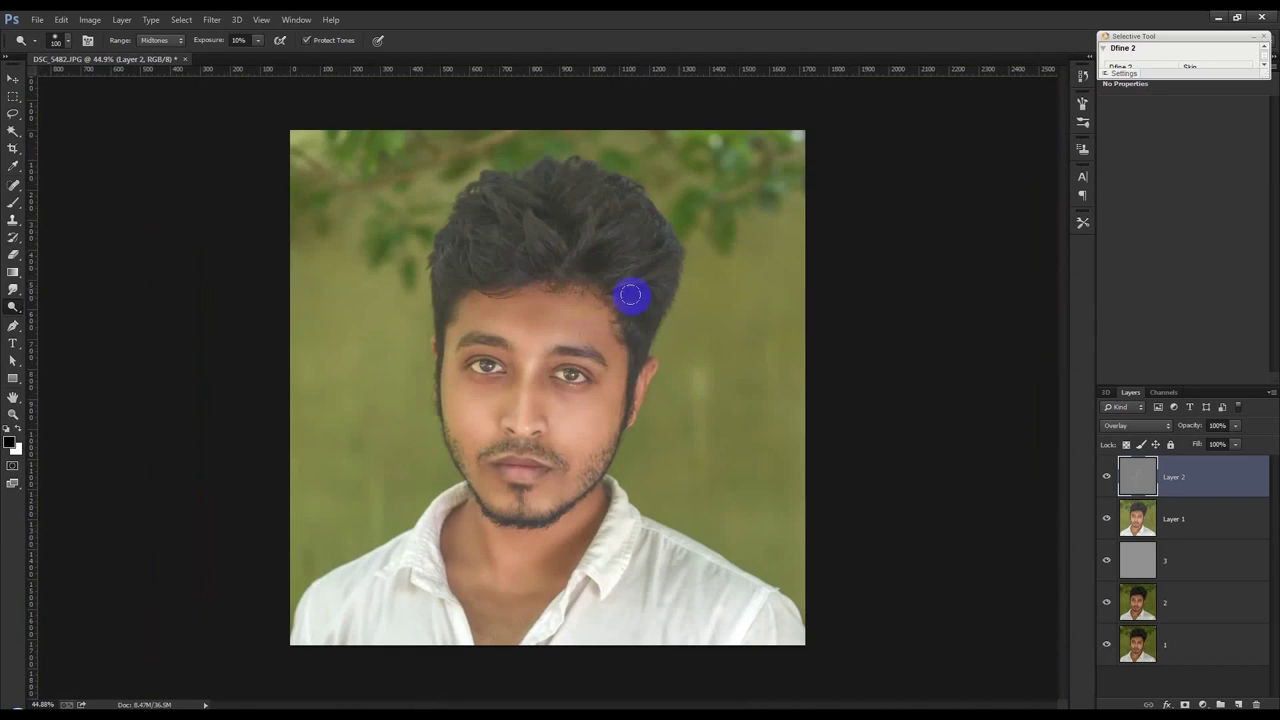
pyautogui.scroll(1, 571, 373)
pyautogui.scroll(2, 571, 373)
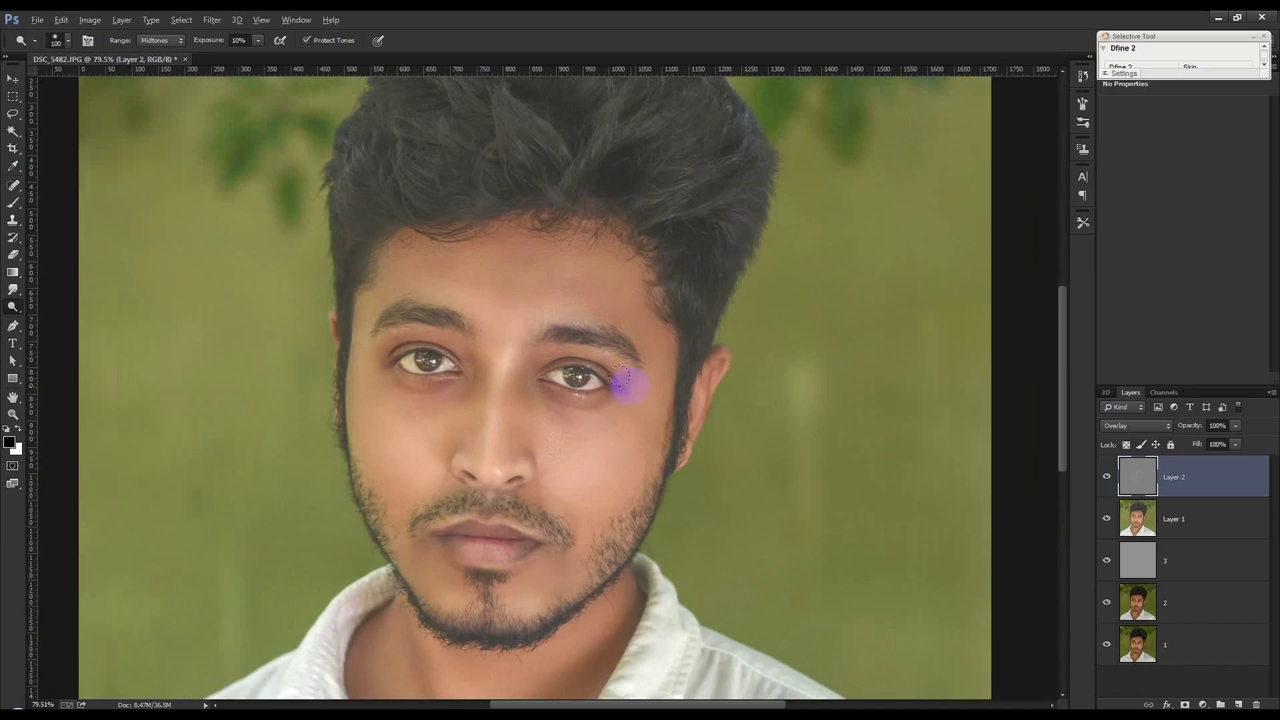
pyautogui.scroll(1, 621, 380)
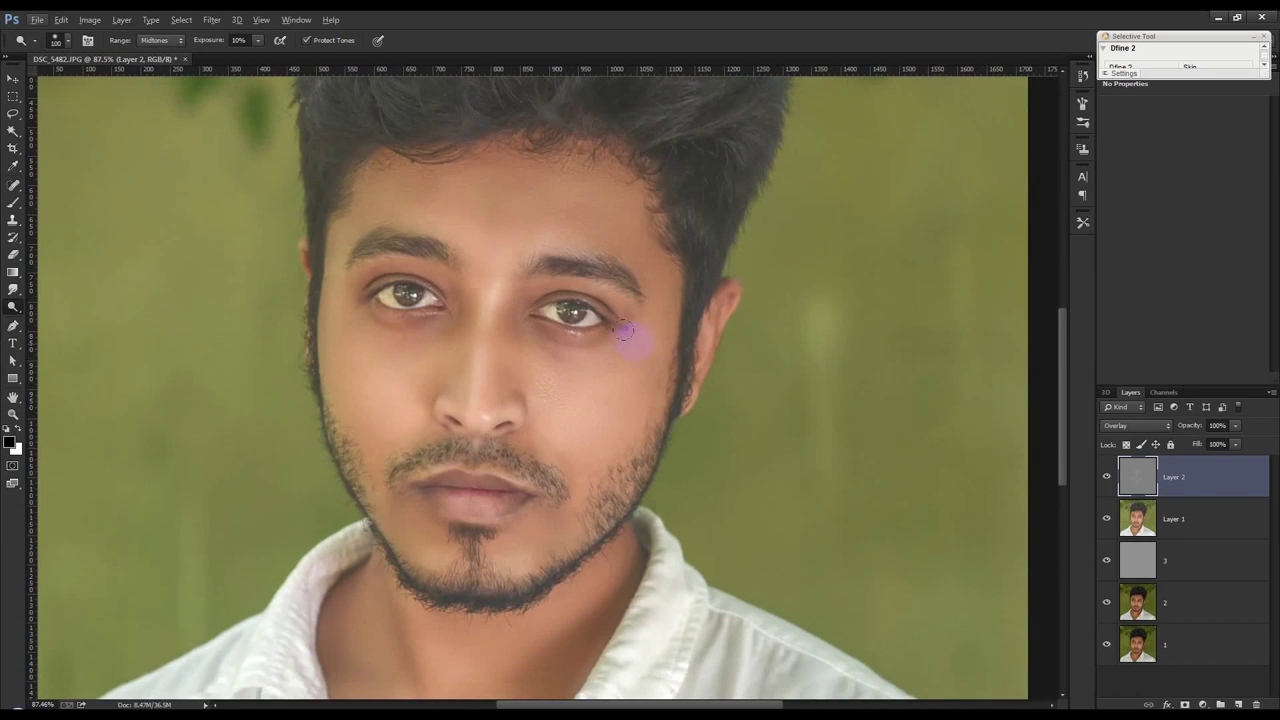
pyautogui.scroll(3, 615, 332)
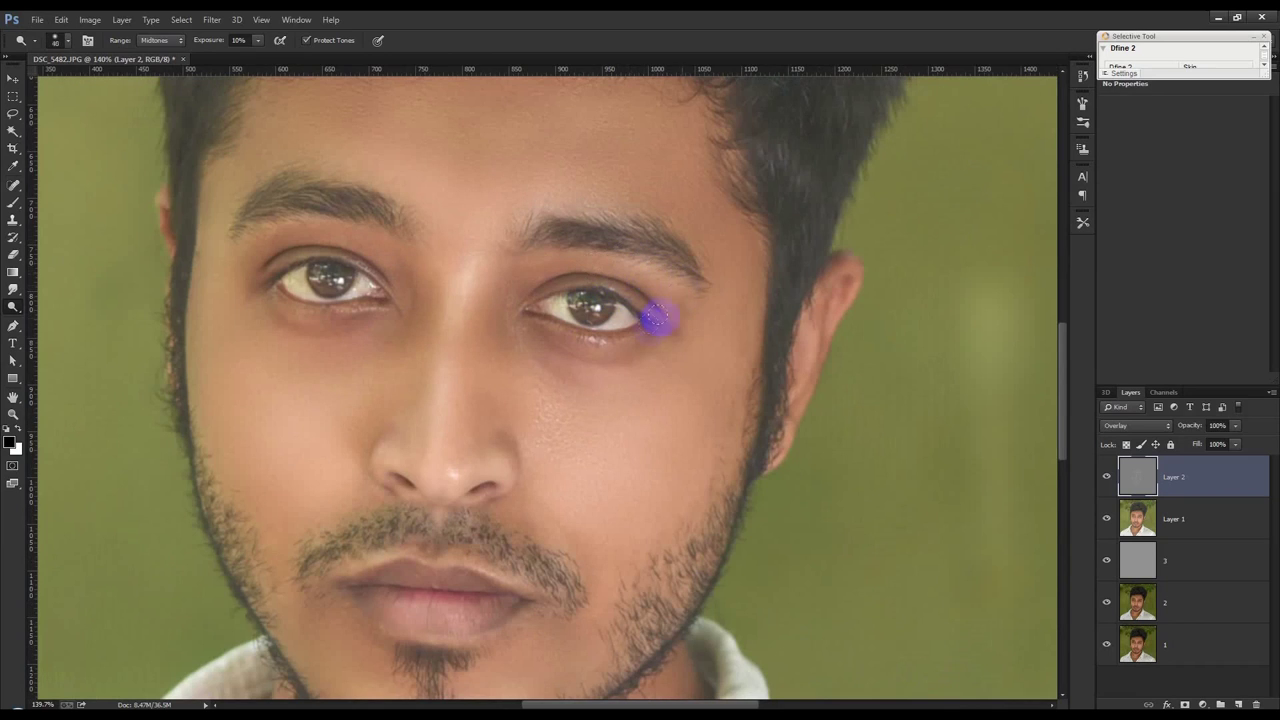
pyautogui.moveTo(641, 336)
pyautogui.mouseDown()
pyautogui.moveTo(557, 334)
pyautogui.moveTo(623, 337)
pyautogui.moveTo(646, 297)
pyautogui.moveTo(567, 289)
pyautogui.mouseUp()
pyautogui.moveTo(383, 286)
pyautogui.mouseDown()
pyautogui.moveTo(297, 314)
pyautogui.moveTo(331, 327)
pyautogui.moveTo(380, 294)
pyautogui.moveTo(357, 271)
pyautogui.moveTo(256, 260)
pyautogui.mouseUp()
# - Enlarge the brush to 30 and lighten the neck up to the jawline
pyautogui.scroll(-1, 548, 336)
pyautogui.scroll(-1, 551, 341)
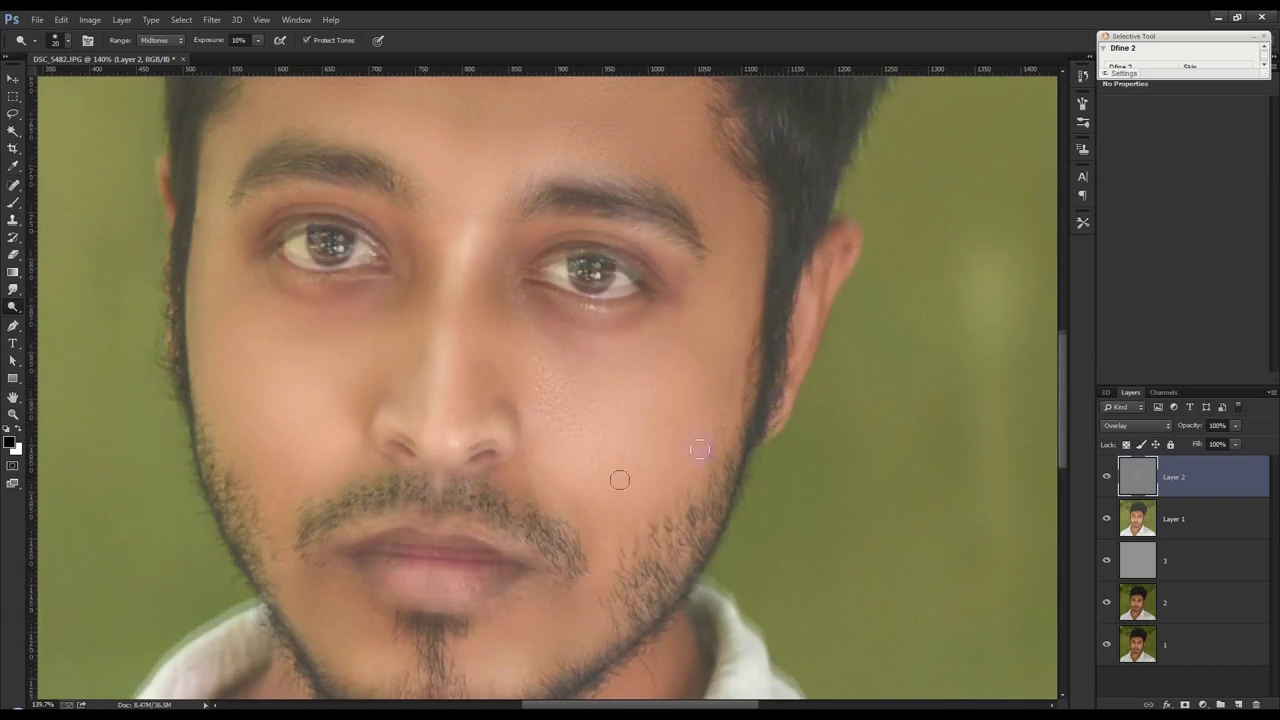
pyautogui.scroll(-5, 447, 568)
pyautogui.moveTo(447, 568); pyautogui.dragTo(519, 338)
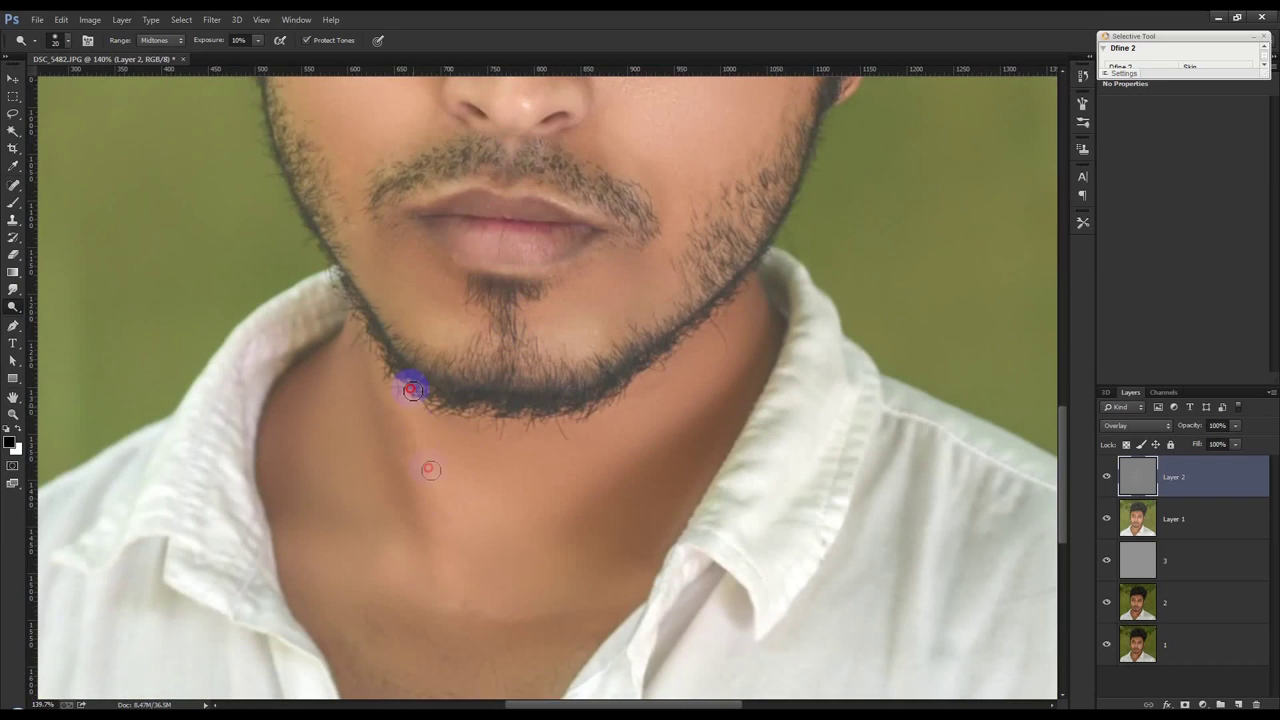
pyautogui.moveTo(467, 547); pyautogui.dragTo(486, 543)
pyautogui.press(']')
pyautogui.moveTo(468, 528)
pyautogui.mouseDown()
pyautogui.moveTo(420, 411)
pyautogui.moveTo(467, 552)
pyautogui.mouseUp()
pyautogui.rightClick(12, 306)
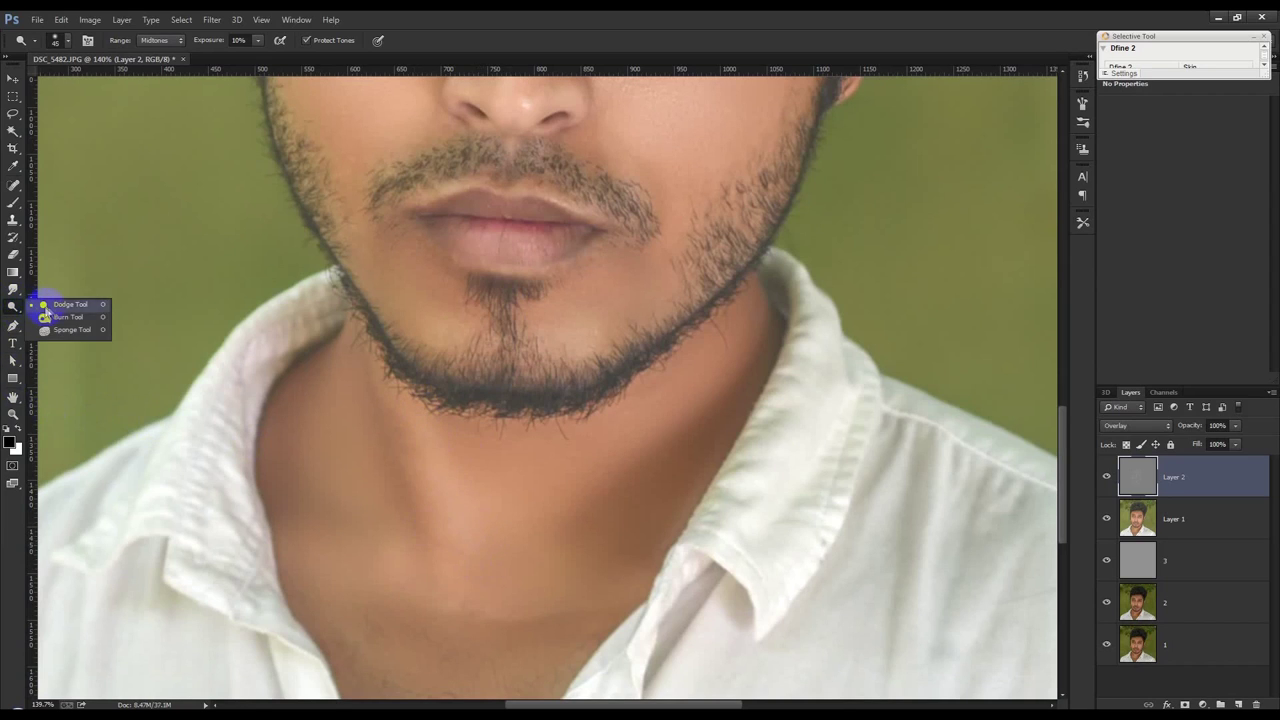
# - Burn the beard edge down toward the neck with a 50 brush at 7% exposure
pyautogui.click(65, 319)
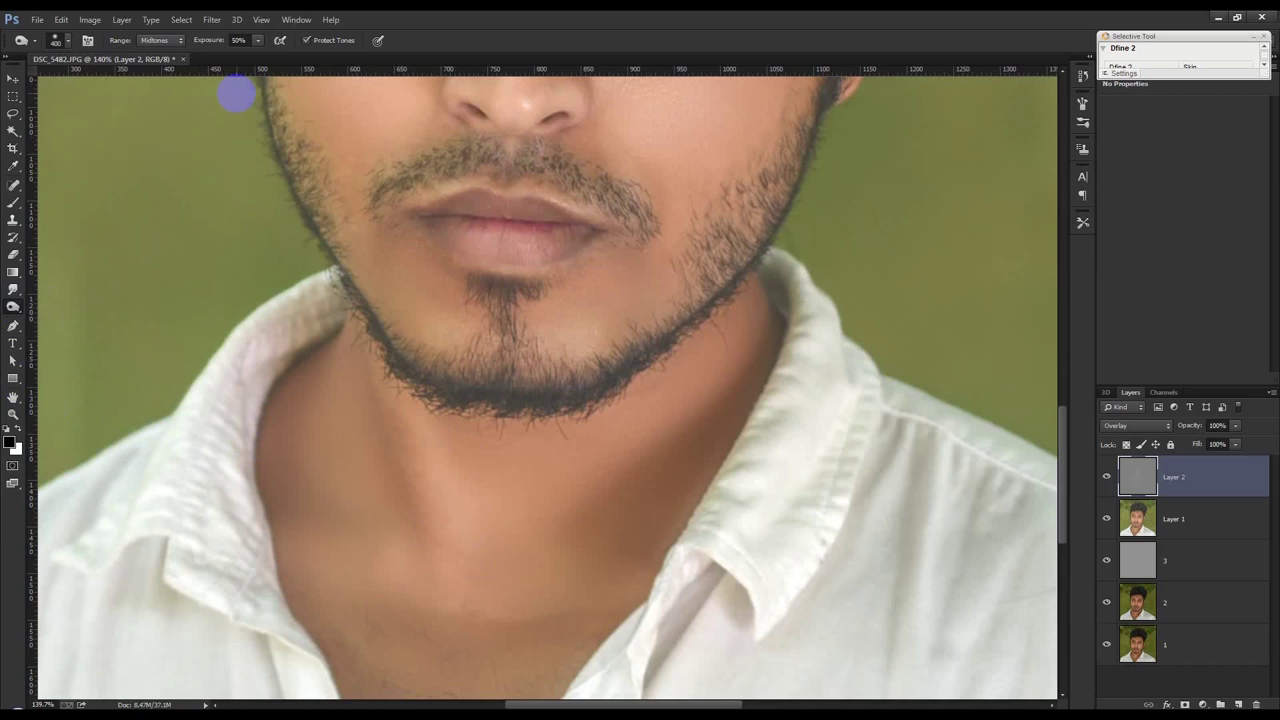
pyautogui.press('[')
pyautogui.press('[')
pyautogui.press('[')
pyautogui.moveTo(370, 323); pyautogui.dragTo(412, 381)
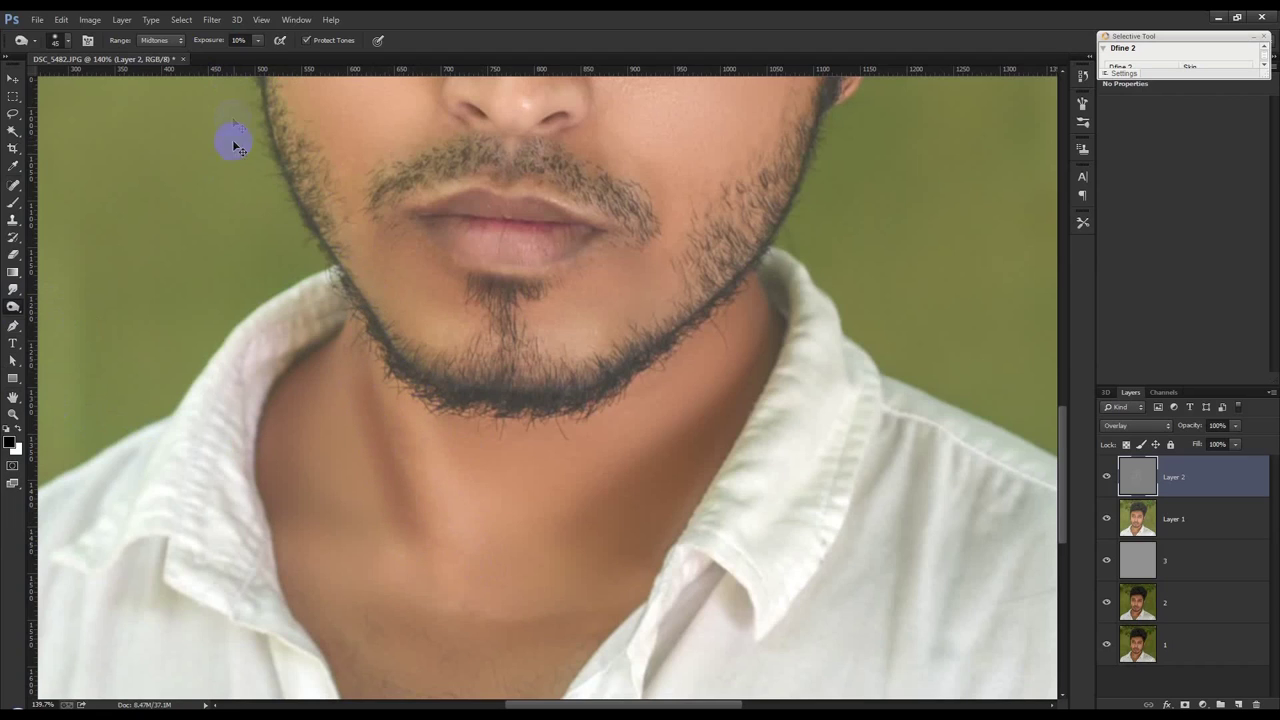
pyautogui.click(257, 41)
pyautogui.click(501, 48)
pyautogui.moveTo(483, 385); pyautogui.dragTo(370, 410)
# - Stamp all visible layers into a new top Layer 3
pyautogui.scroll(2, 581, 305)
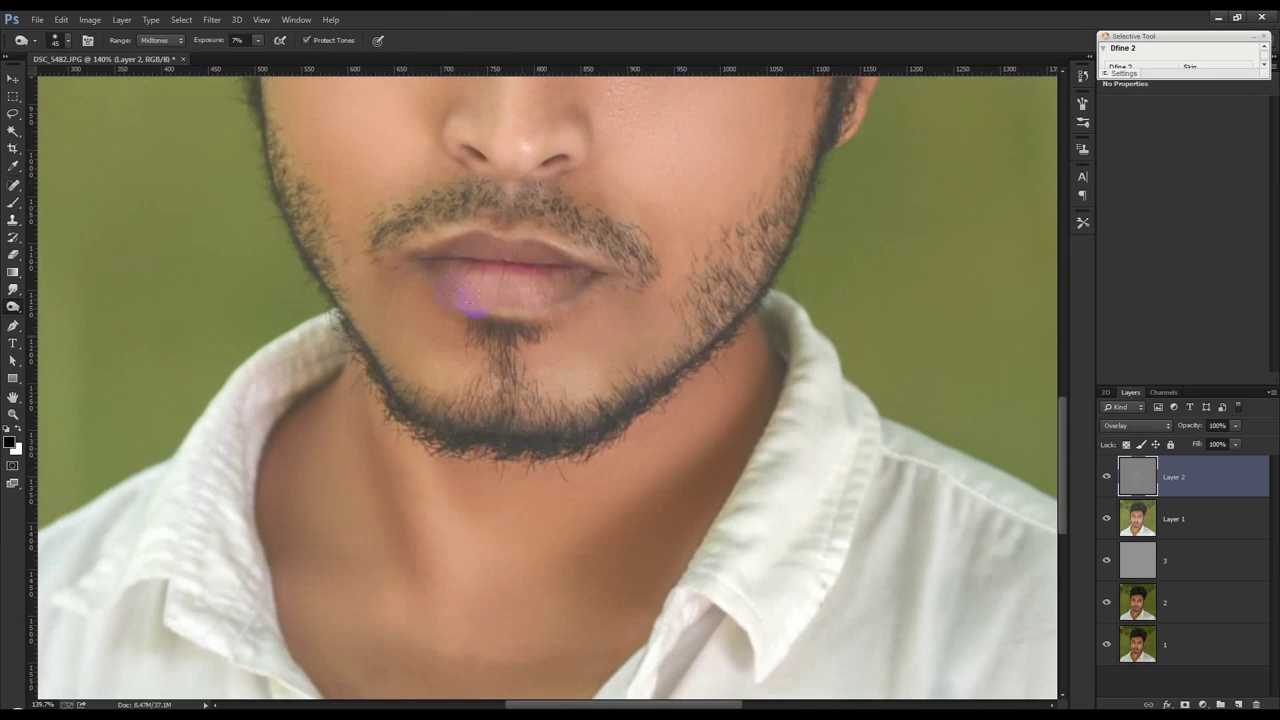
pyautogui.scroll(2, 570, 320)
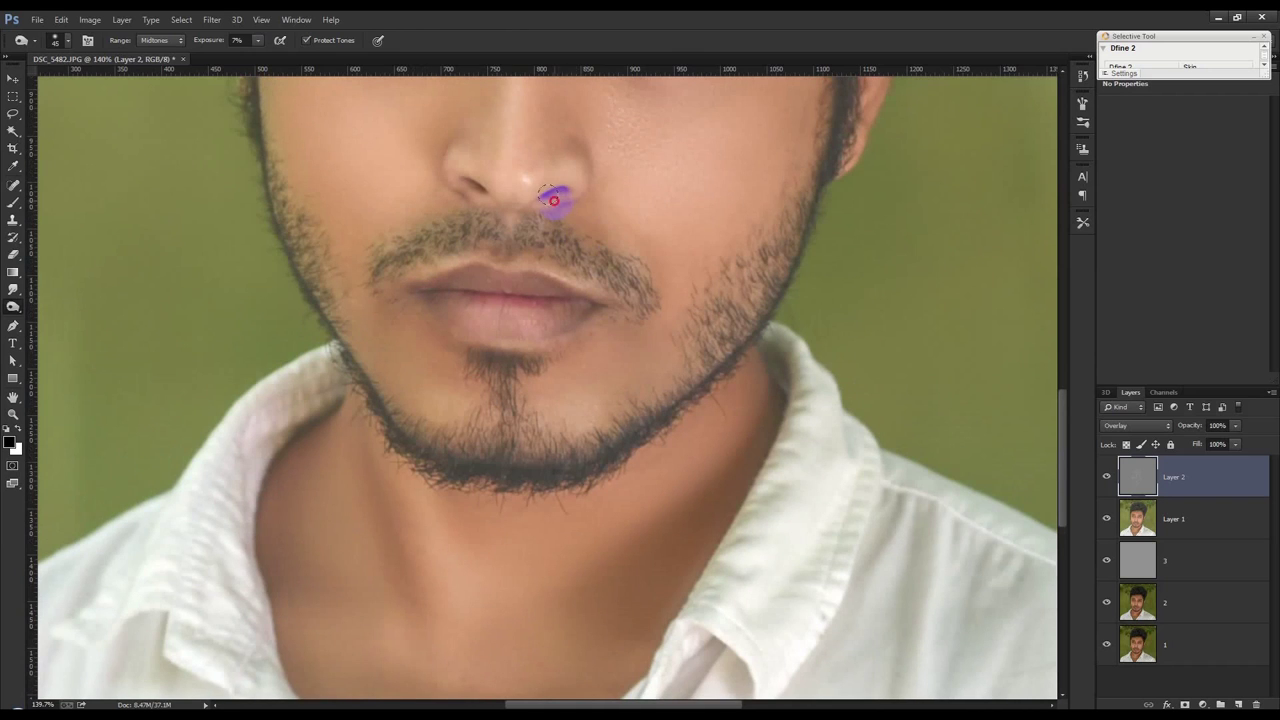
pyautogui.scroll(5, 610, 380)
pyautogui.scroll(1, 560, 340)
pyautogui.scroll(2, 510, 300)
pyautogui.scroll(5, 470, 280)
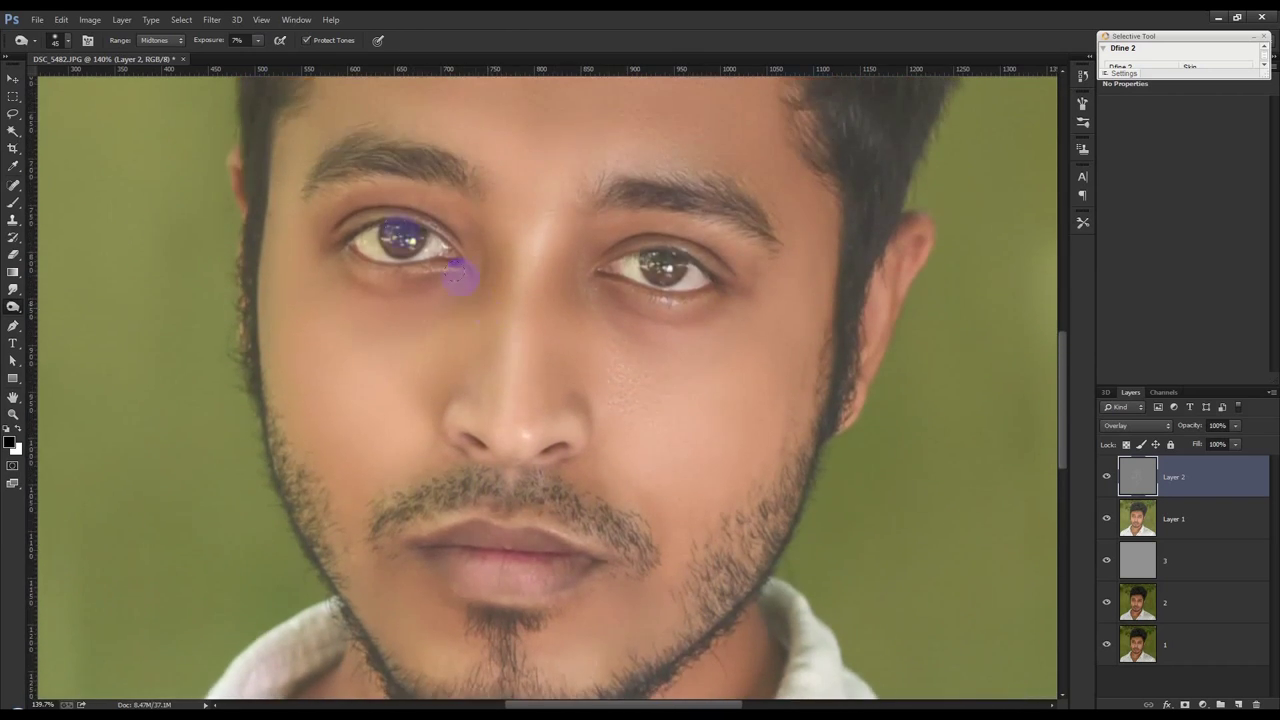
pyautogui.scroll(2, 458, 250)
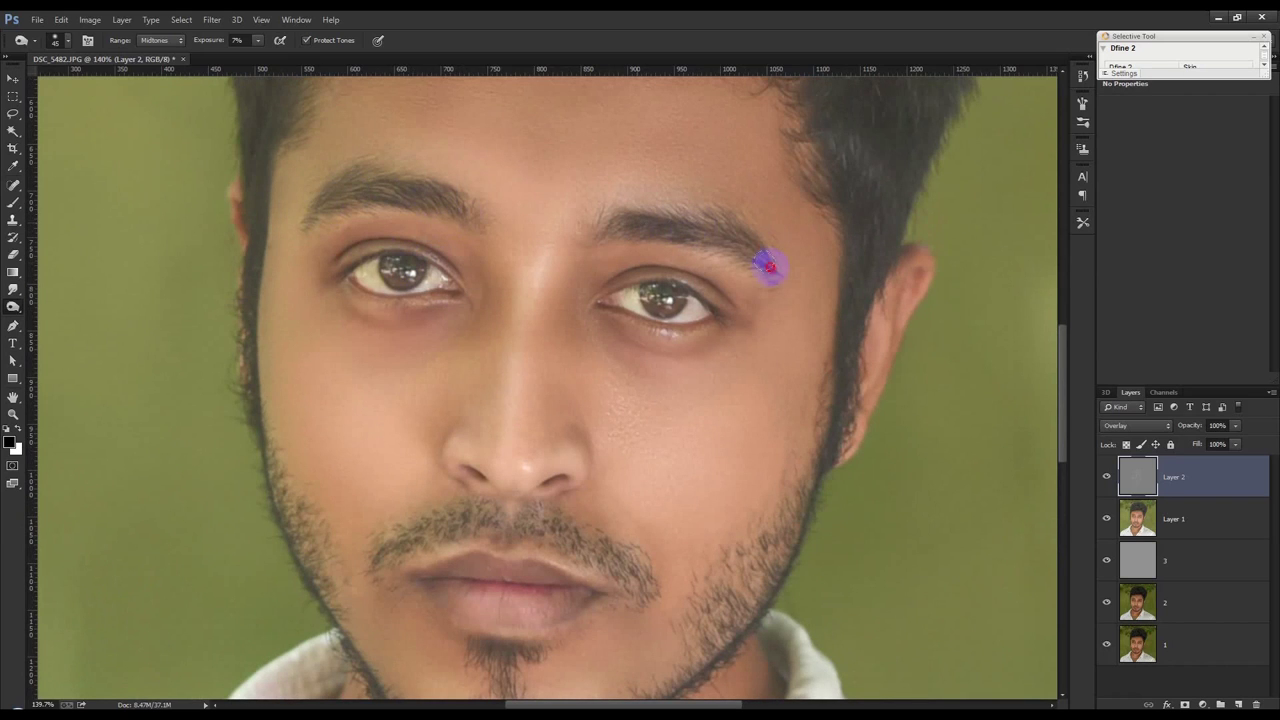
pyautogui.scroll(-2, 729, 349)
pyautogui.scroll(-5, 729, 345)
pyautogui.scroll(-3, 657, 363)
pyautogui.scroll(2, 321, 238)
pyautogui.click(13, 78)
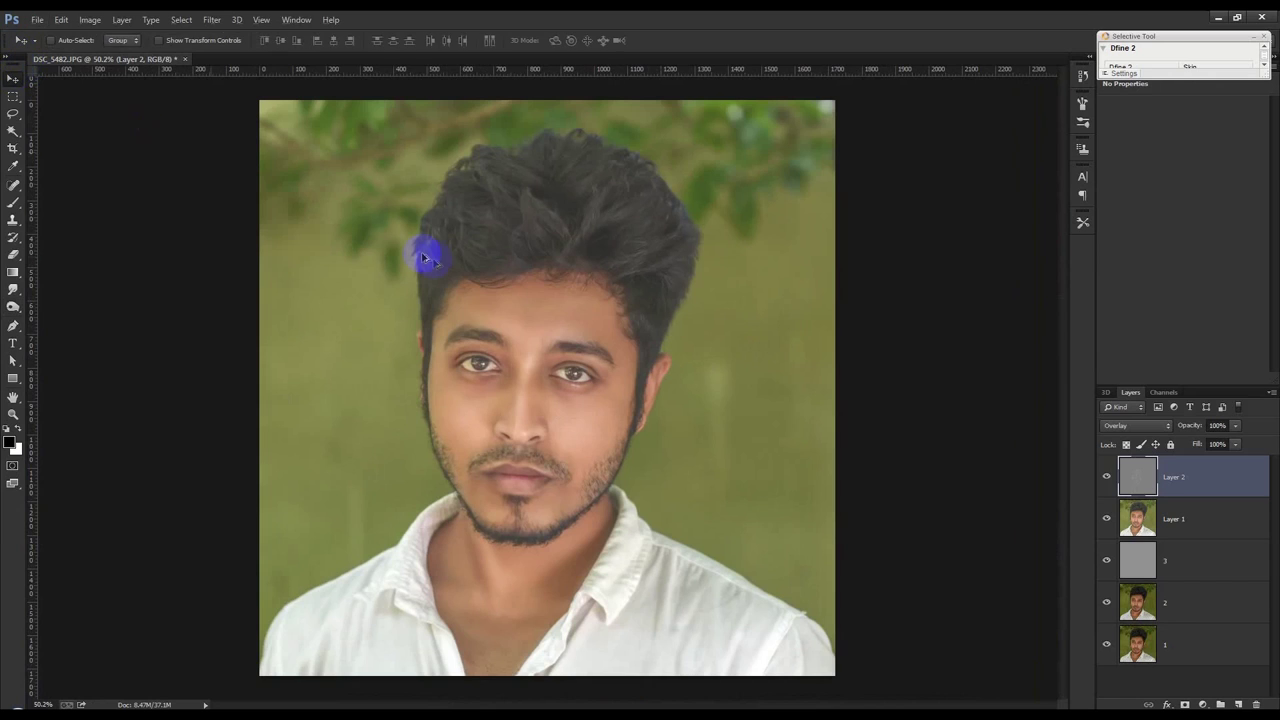
pyautogui.scroll(1, 423, 251)
pyautogui.scroll(3, 572, 467)
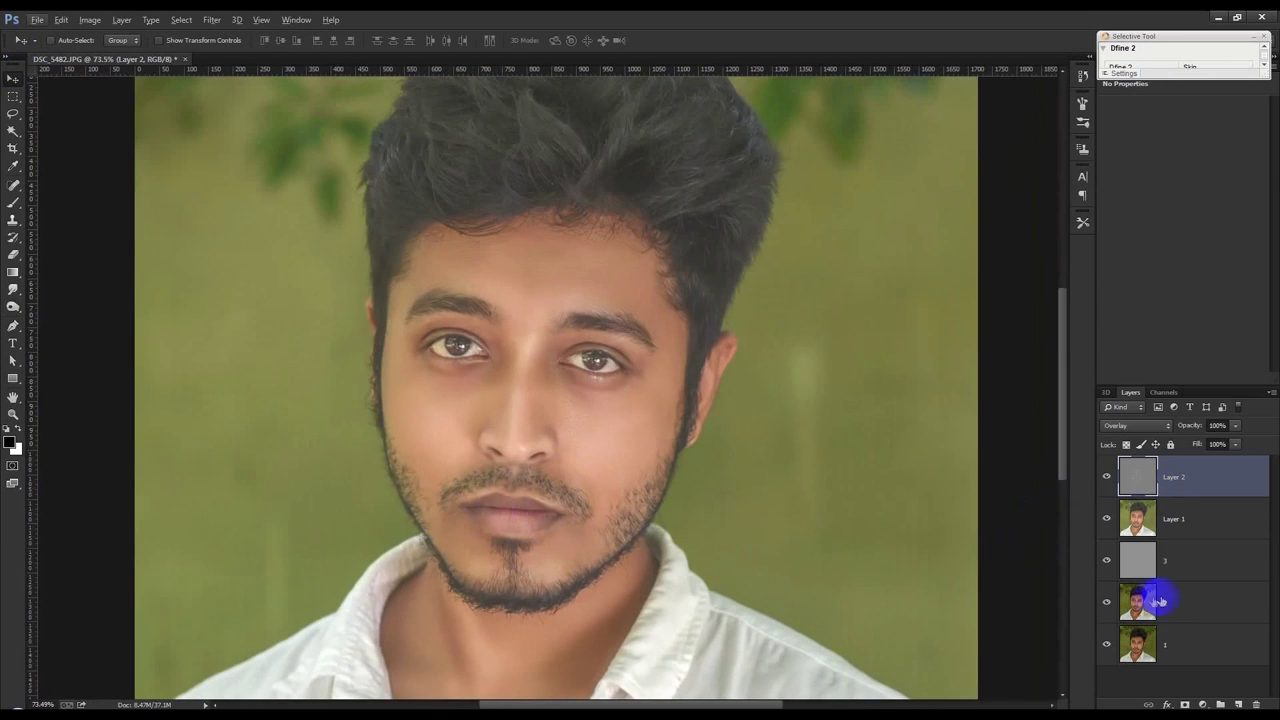
pyautogui.hotkey('ctrl', 'alt', 'shift', 'e')
# - Saturate the upper and lower lips with the Sponge tool at 20% flow
pyautogui.scroll(3, 500, 546)
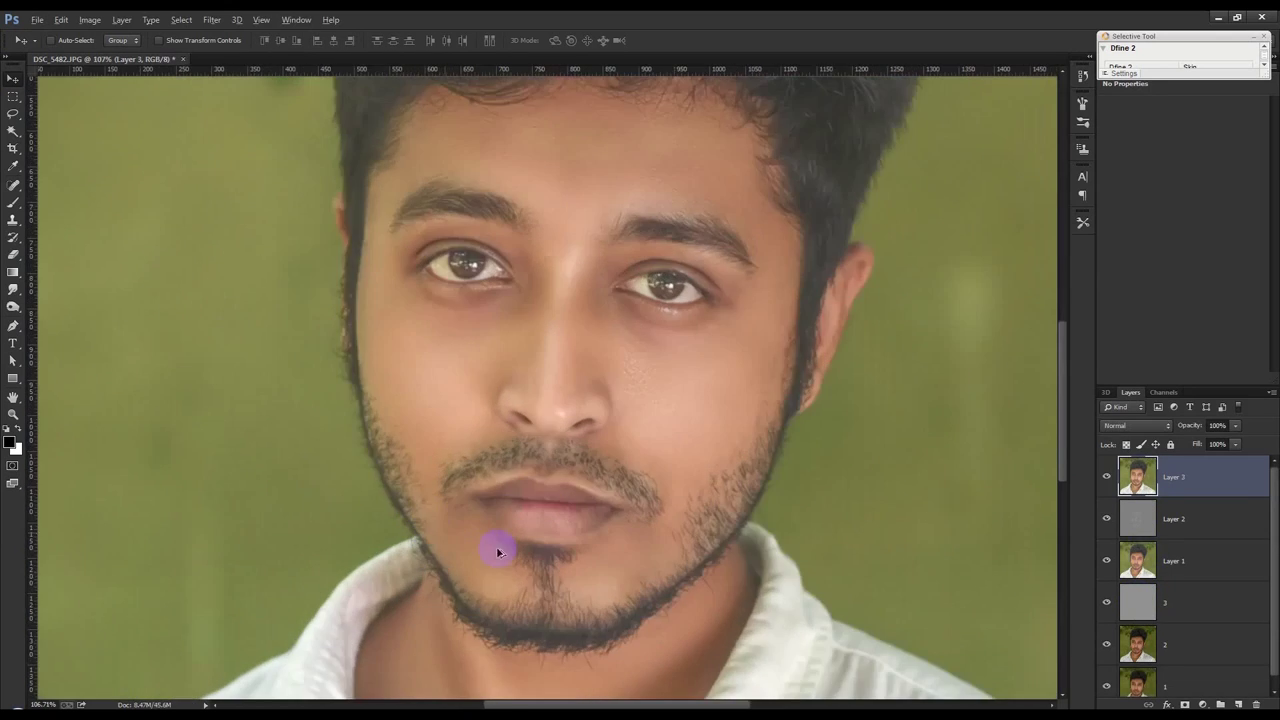
pyautogui.scroll(3, 535, 503)
pyautogui.moveTo(12, 289); pyautogui.dragTo(75, 339)
pyautogui.click(75, 339)
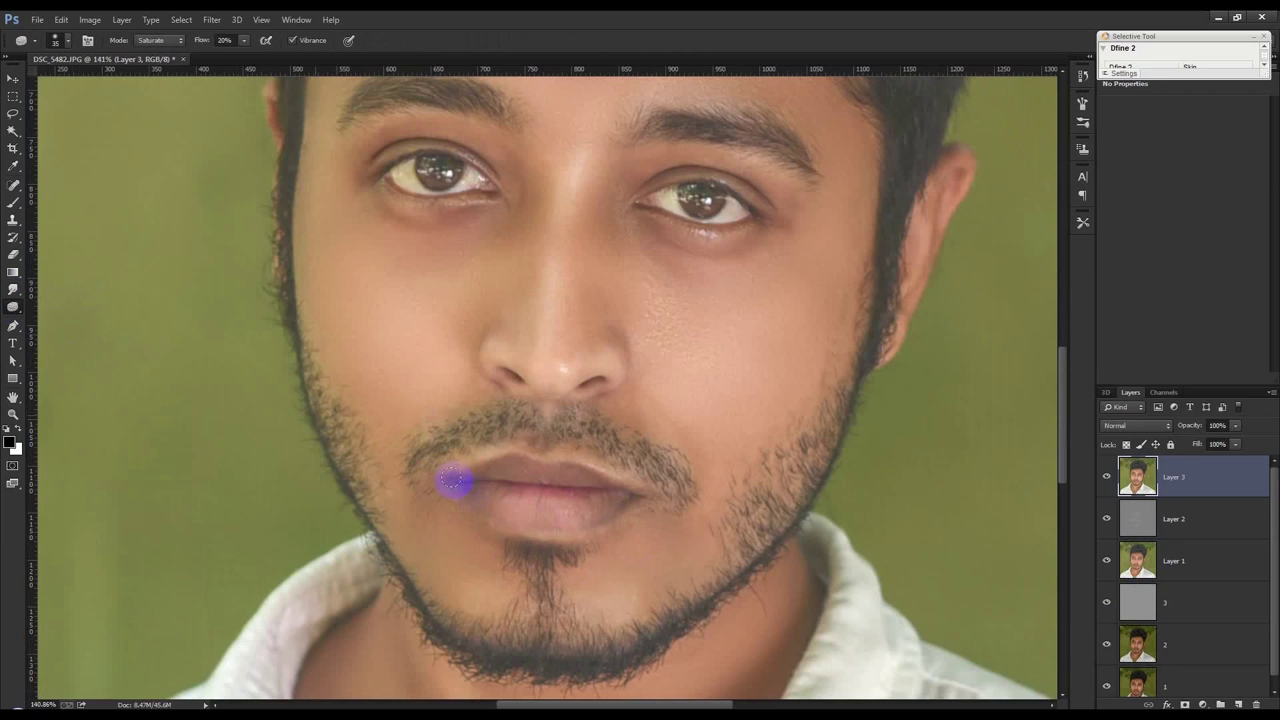
pyautogui.moveTo(477, 494); pyautogui.dragTo(486, 499)
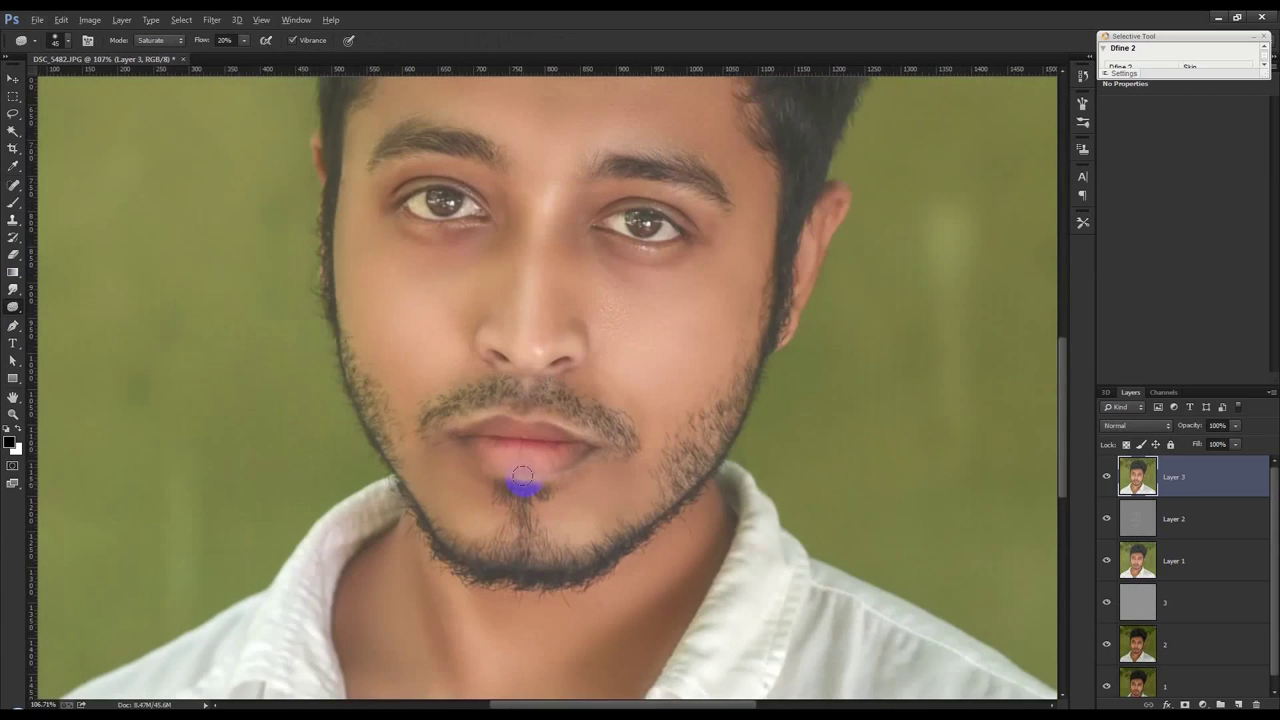
pyautogui.moveTo(523, 486)
pyautogui.mouseDown()
pyautogui.moveTo(514, 451)
pyautogui.moveTo(570, 447)
pyautogui.moveTo(534, 430)
pyautogui.moveTo(550, 460)
pyautogui.mouseUp()
pyautogui.scroll(-2, 584, 450)
pyautogui.scroll(-2, 600, 480)
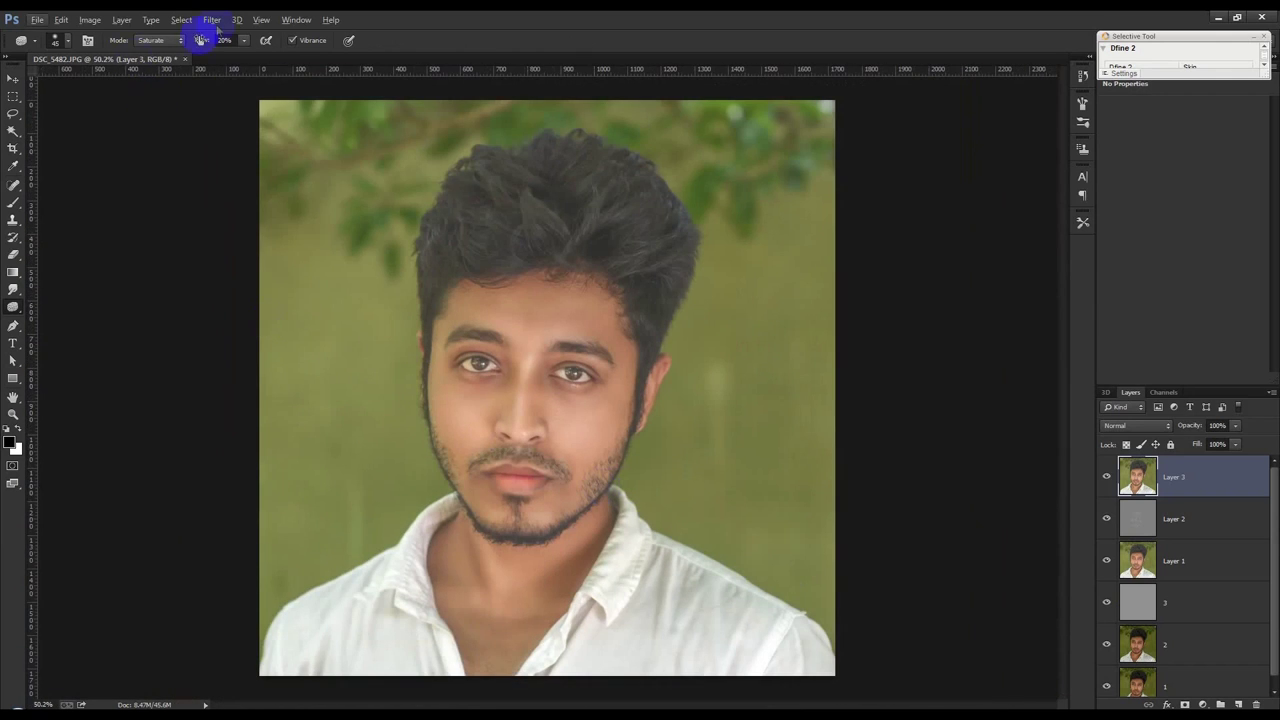
# - In the Camera Raw Filter, raise highlights, deepen blacks and add sharpening
pyautogui.click(212, 20)
pyautogui.click(243, 100)
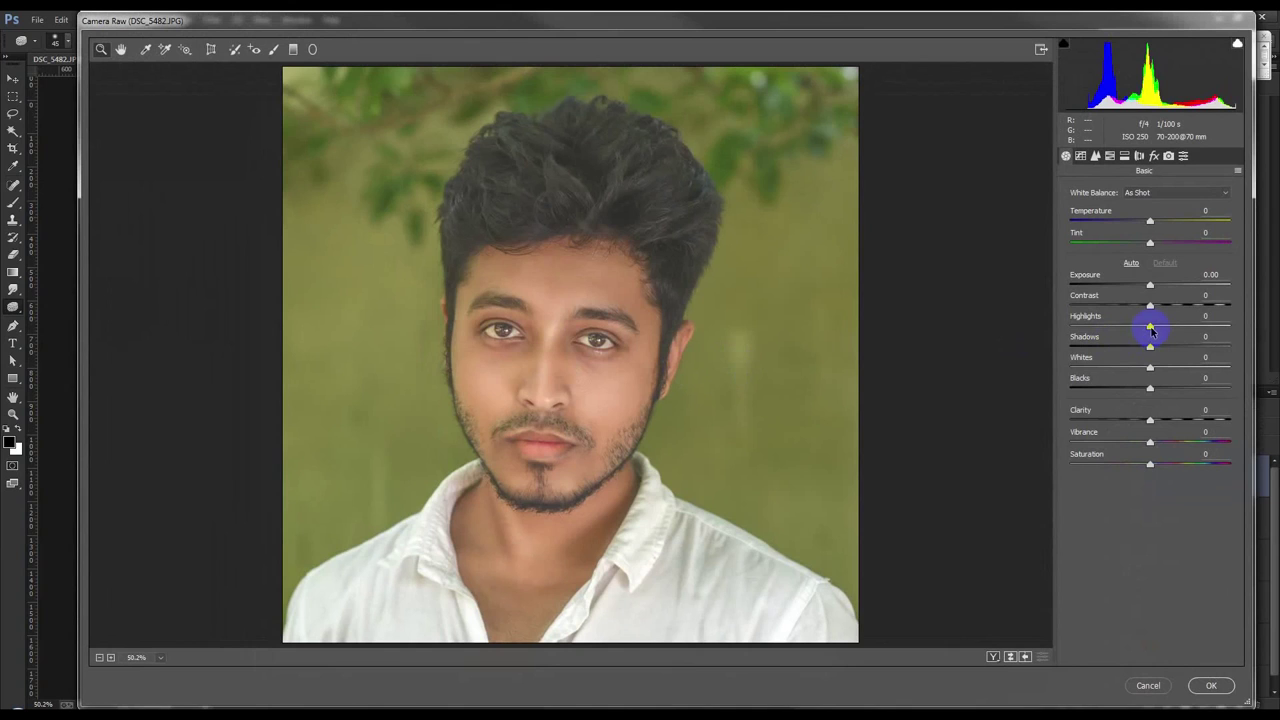
pyautogui.moveTo(1151, 330)
pyautogui.mouseDown()
pyautogui.moveTo(1123, 323)
pyautogui.moveTo(1163, 325)
pyautogui.mouseUp()
pyautogui.moveTo(1150, 389)
pyautogui.mouseDown()
pyautogui.moveTo(1109, 380)
pyautogui.moveTo(1178, 369)
pyautogui.mouseUp()
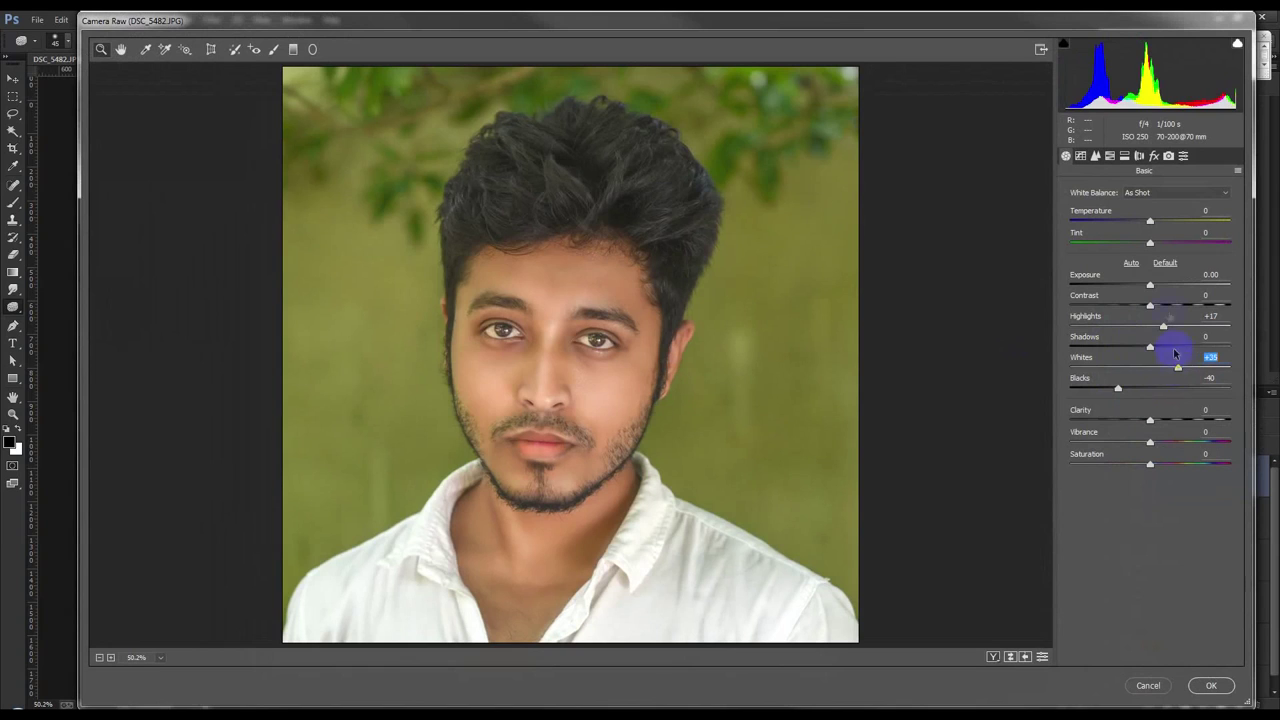
pyautogui.click(1096, 158)
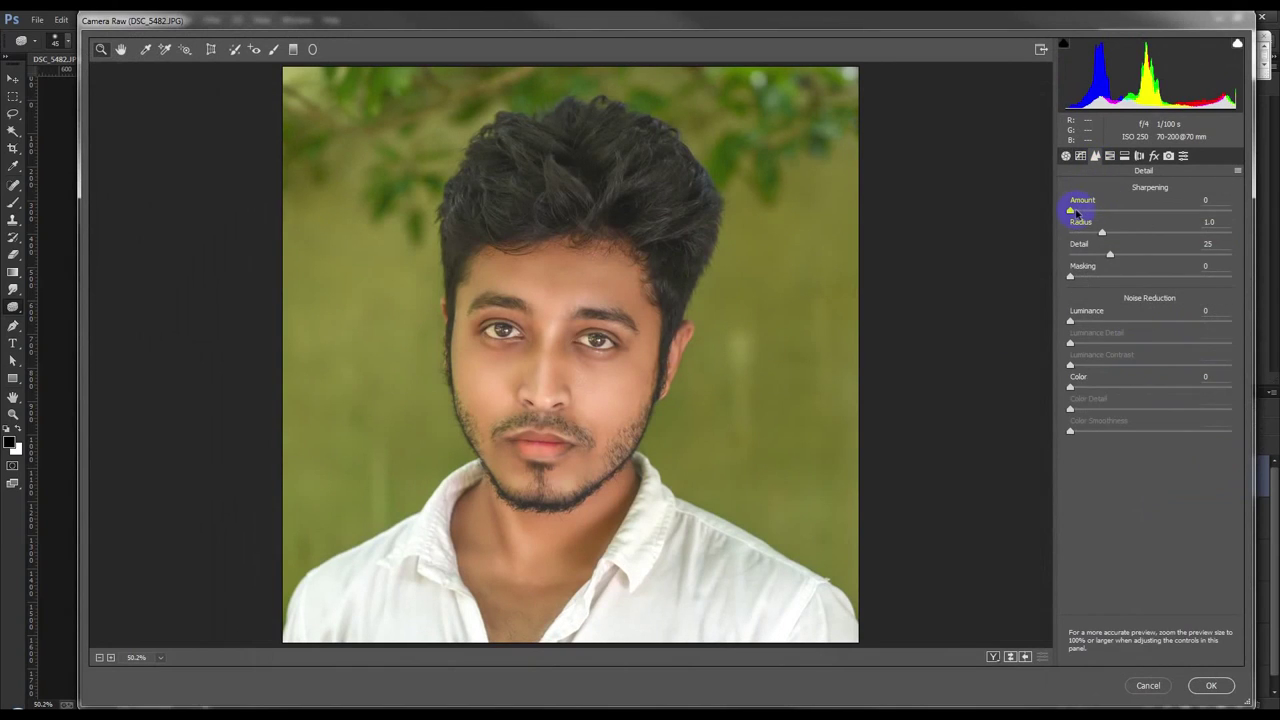
pyautogui.moveTo(1078, 212); pyautogui.dragTo(1094, 212)
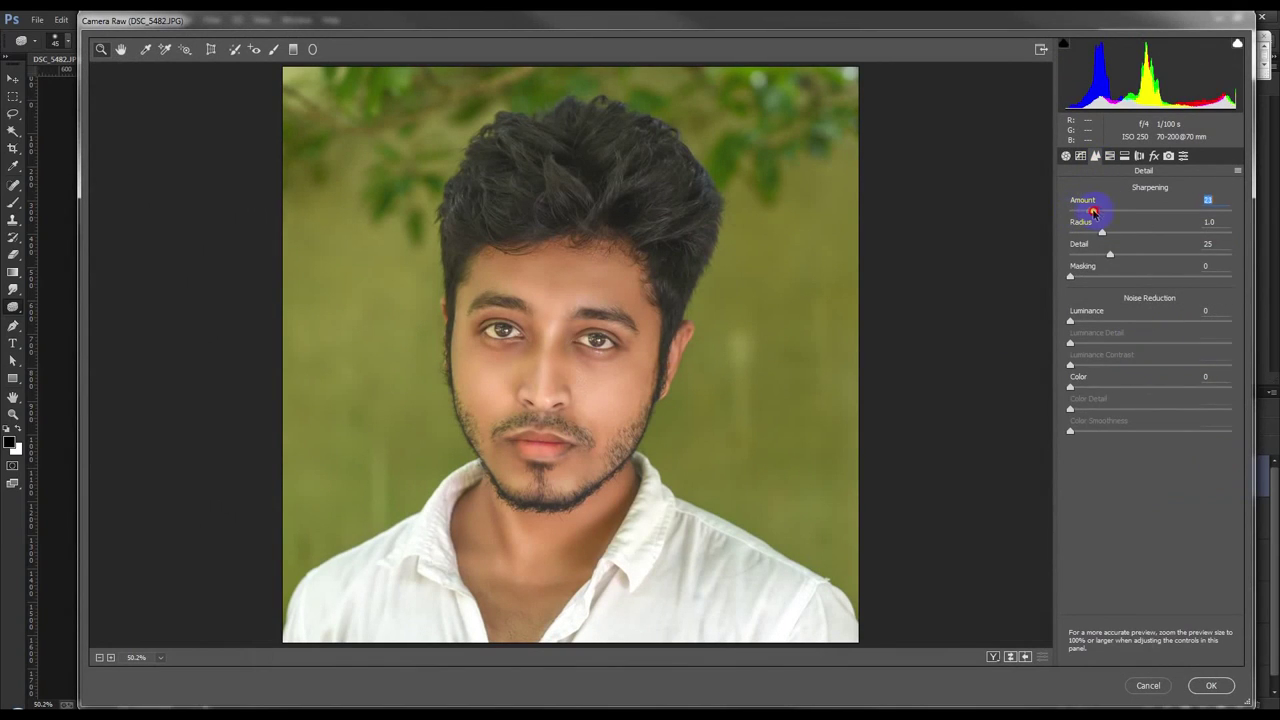
# - Set the tone curve to Highlights +12, Lights +6, Darks -7, Shadows +5
pyautogui.click(1081, 156)
pyautogui.moveTo(1156, 421)
pyautogui.mouseDown()
pyautogui.moveTo(1145, 440)
pyautogui.moveTo(1155, 462)
pyautogui.mouseUp()
pyautogui.click(1156, 441)
pyautogui.moveTo(1151, 401); pyautogui.dragTo(1161, 401)
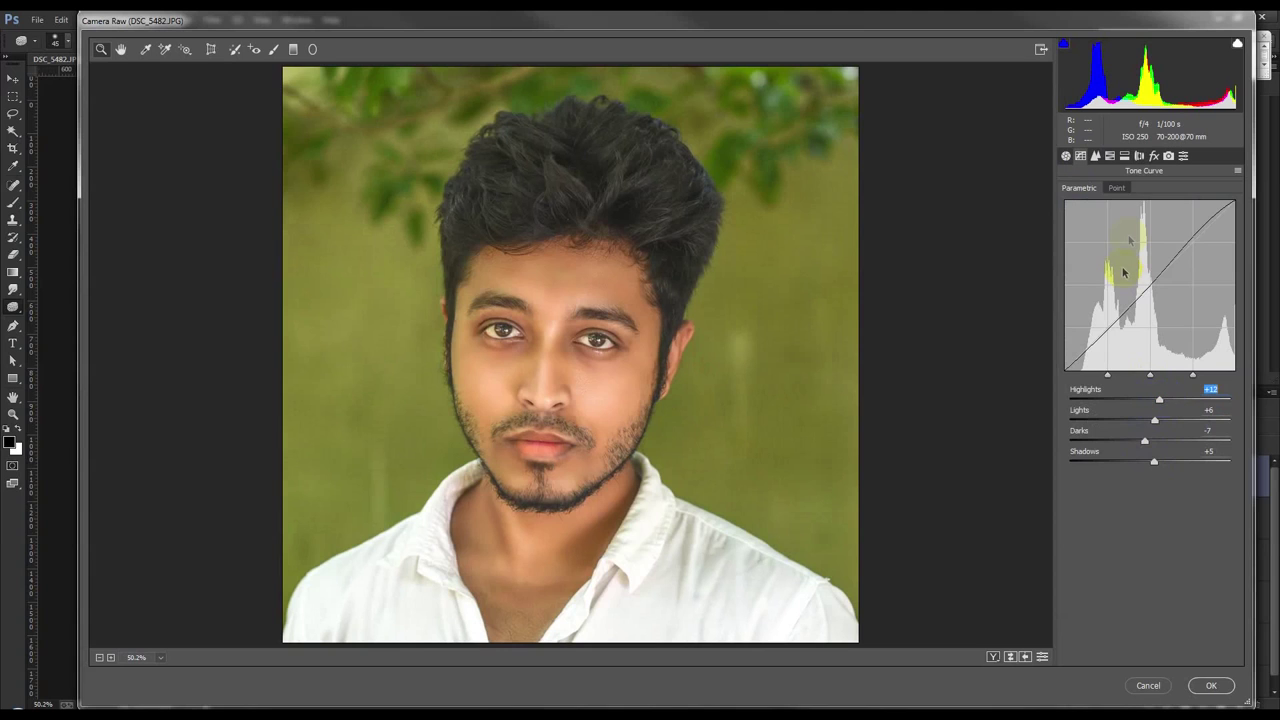
pyautogui.click(1167, 156)
# - Add a slight negative edge vignette and adjust Oranges luminance and saturation
pyautogui.click(1155, 157)
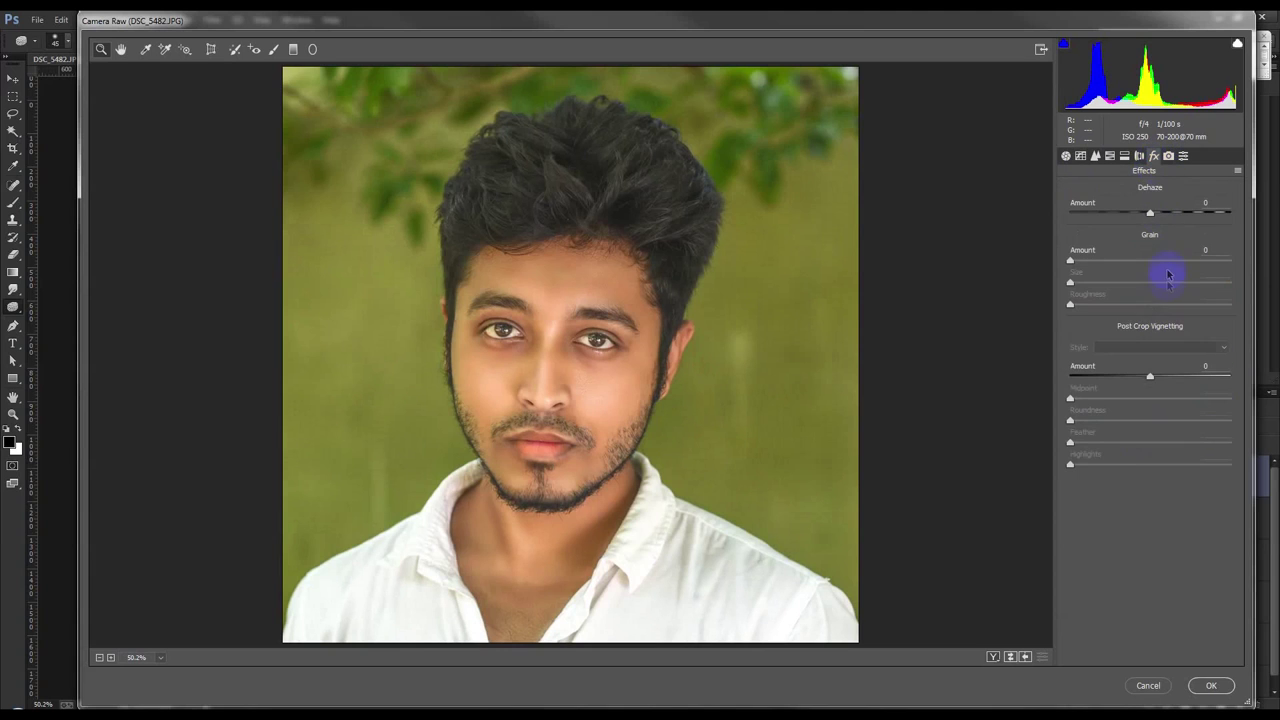
pyautogui.moveTo(1152, 377); pyautogui.dragTo(1142, 377)
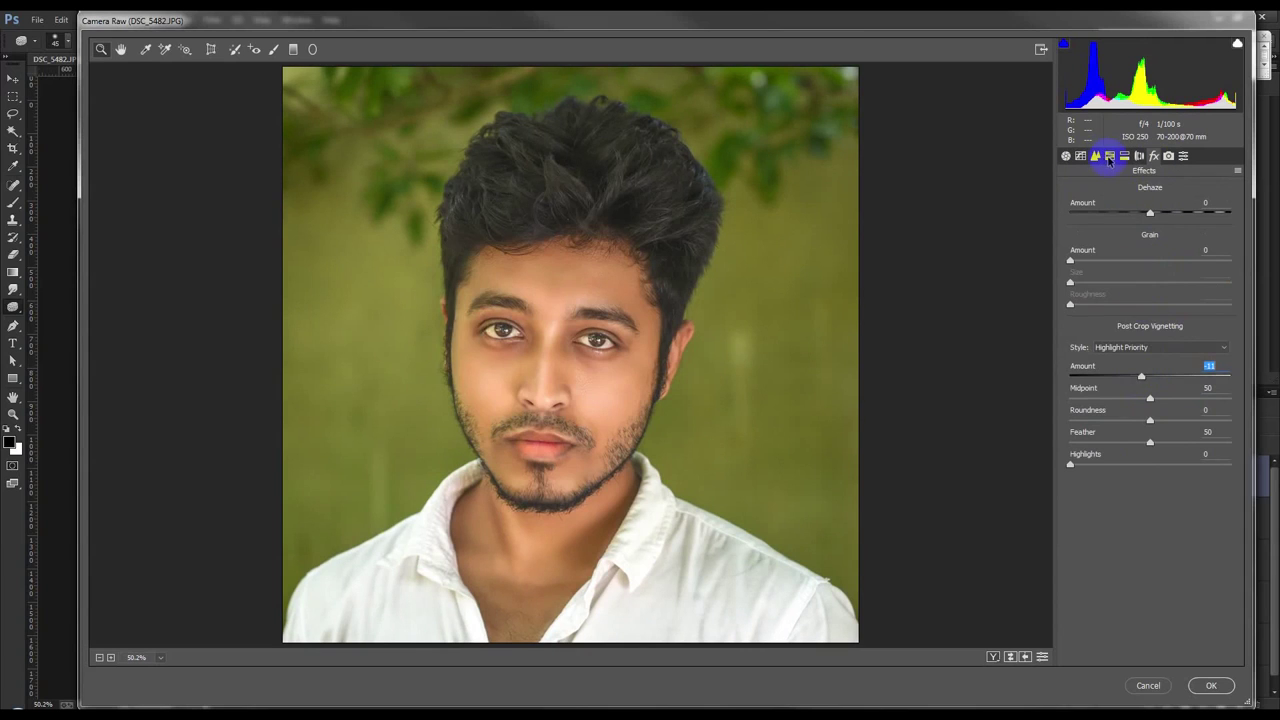
pyautogui.click(1109, 157)
pyautogui.click(1148, 208)
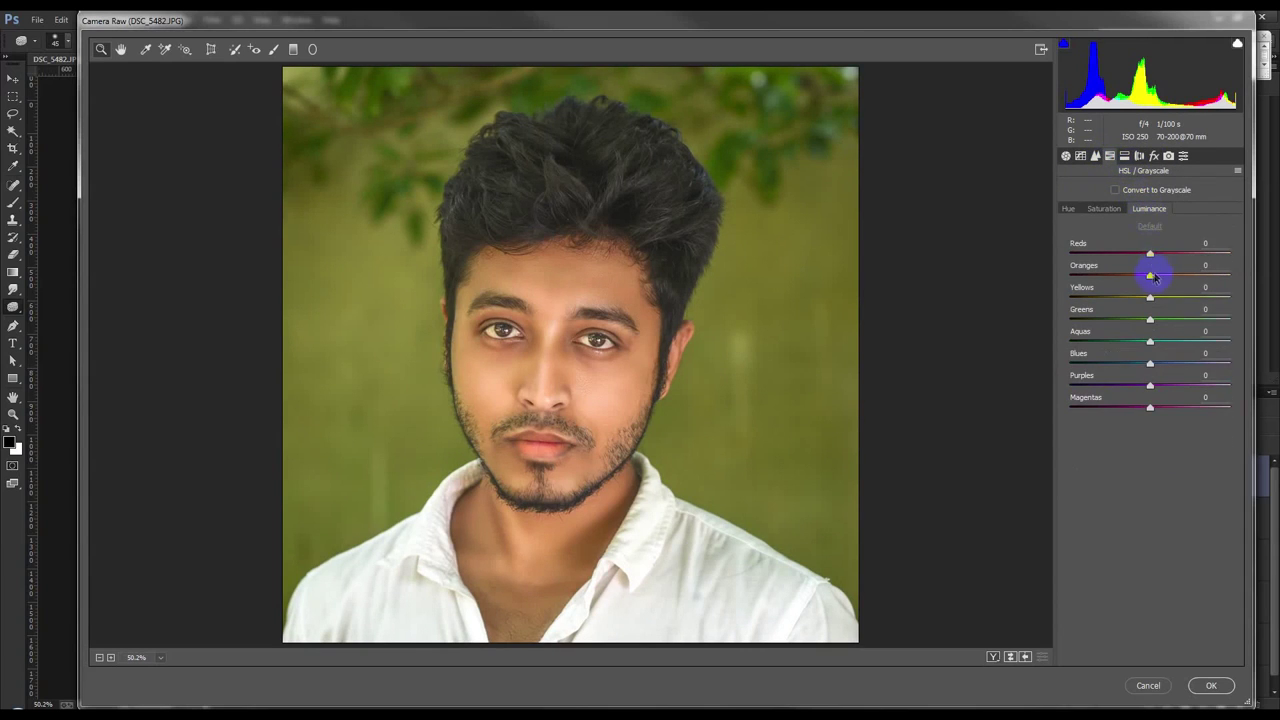
pyautogui.moveTo(1152, 277); pyautogui.dragTo(1157, 274)
pyautogui.click(1104, 208)
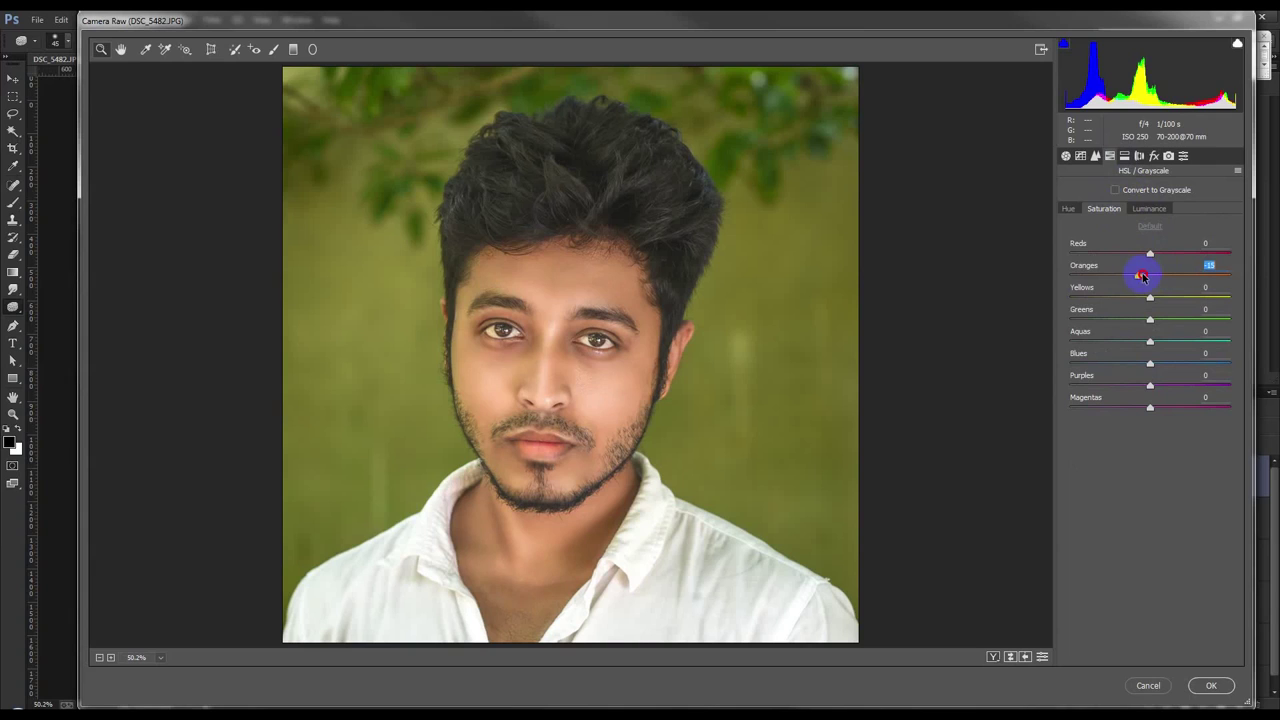
pyautogui.moveTo(1147, 277); pyautogui.dragTo(1145, 276)
# - Set Contrast +1 and Shadows +14, then apply the Camera Raw grade
pyautogui.click(1066, 156)
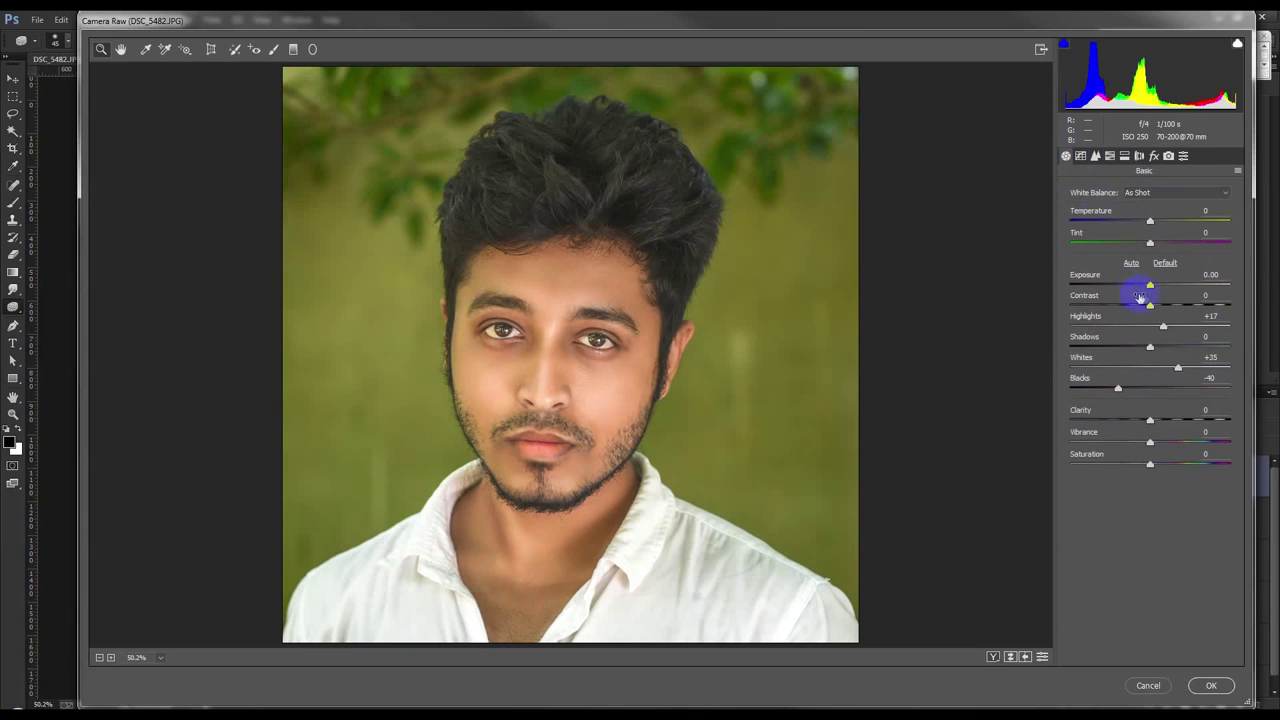
pyautogui.moveTo(1152, 307); pyautogui.dragTo(1161, 343)
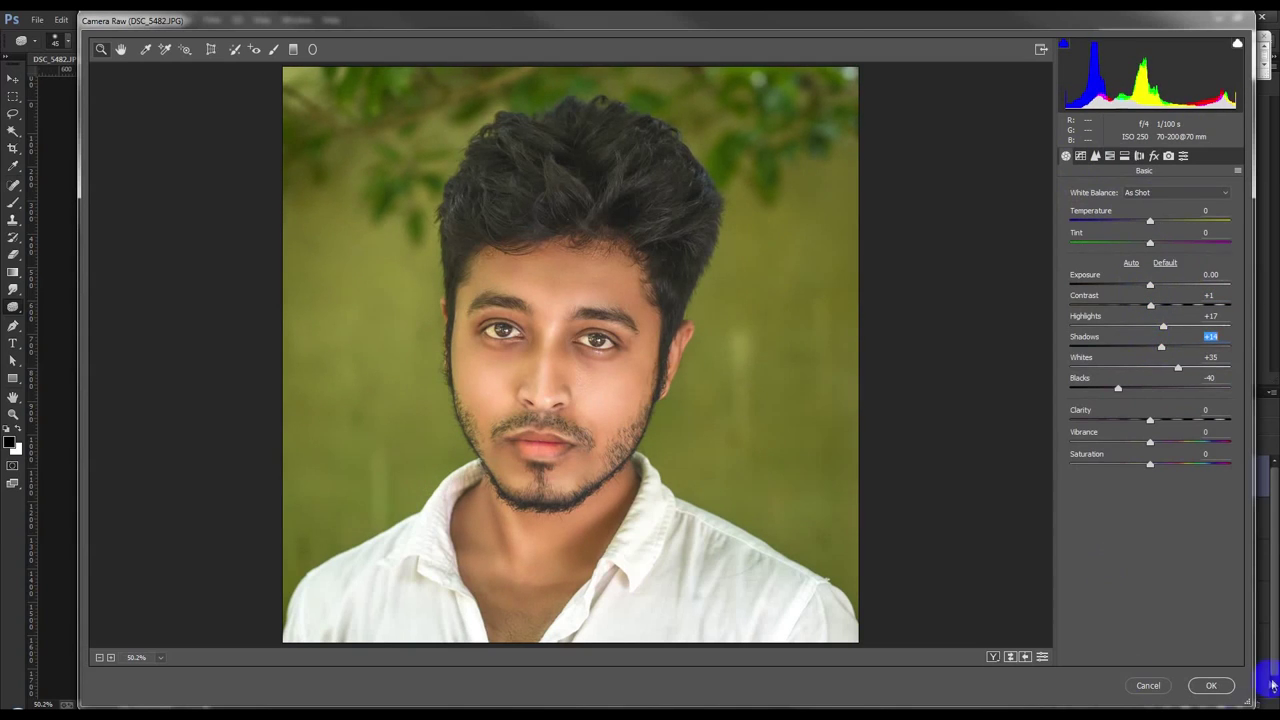
pyautogui.click(1210, 685)
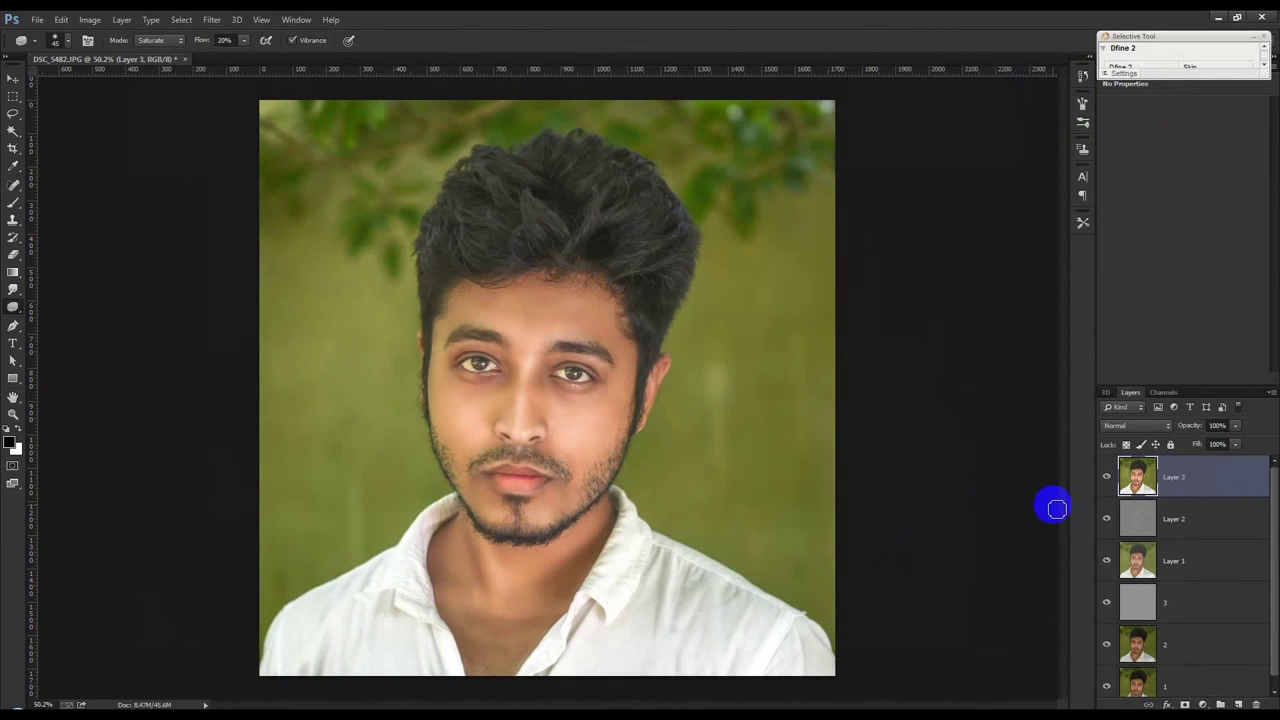
# - Heal stray hair strands with the Spot Healing Brush
pyautogui.scroll(2, 709, 494)
pyautogui.scroll(1, 514, 409)
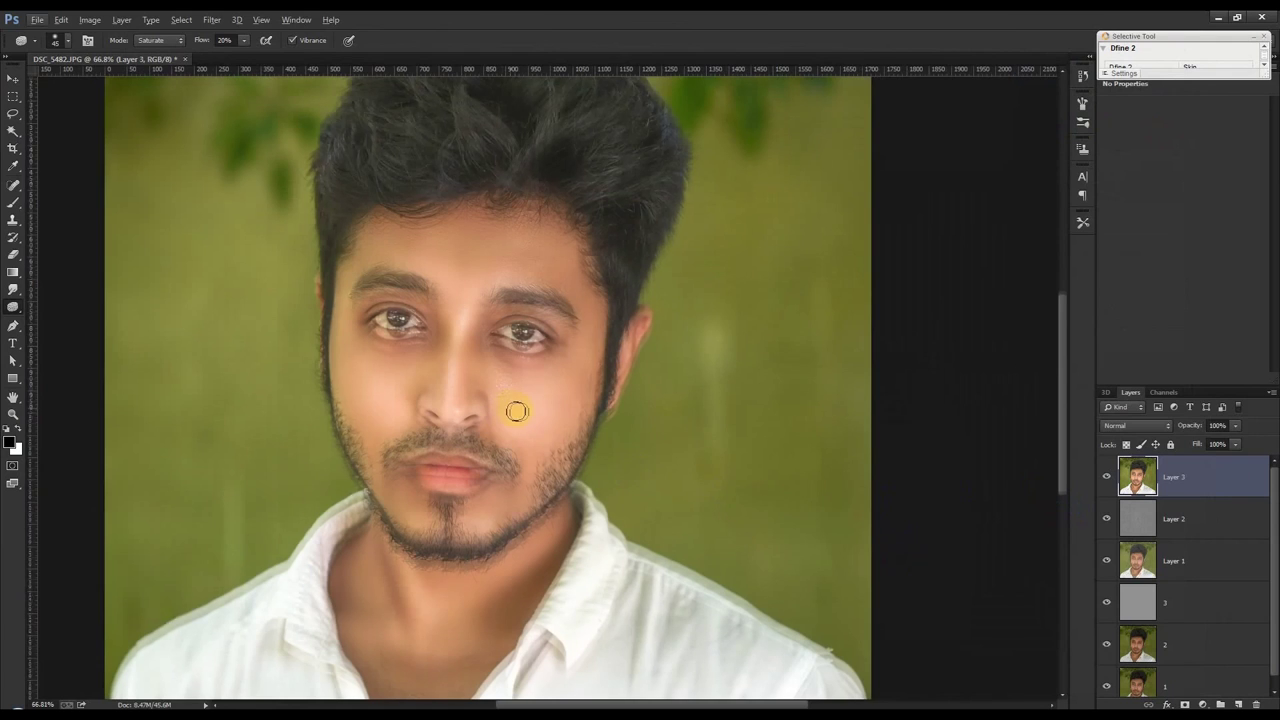
pyautogui.scroll(1, 549, 414)
pyautogui.scroll(1, 700, 445)
pyautogui.scroll(1, 660, 443)
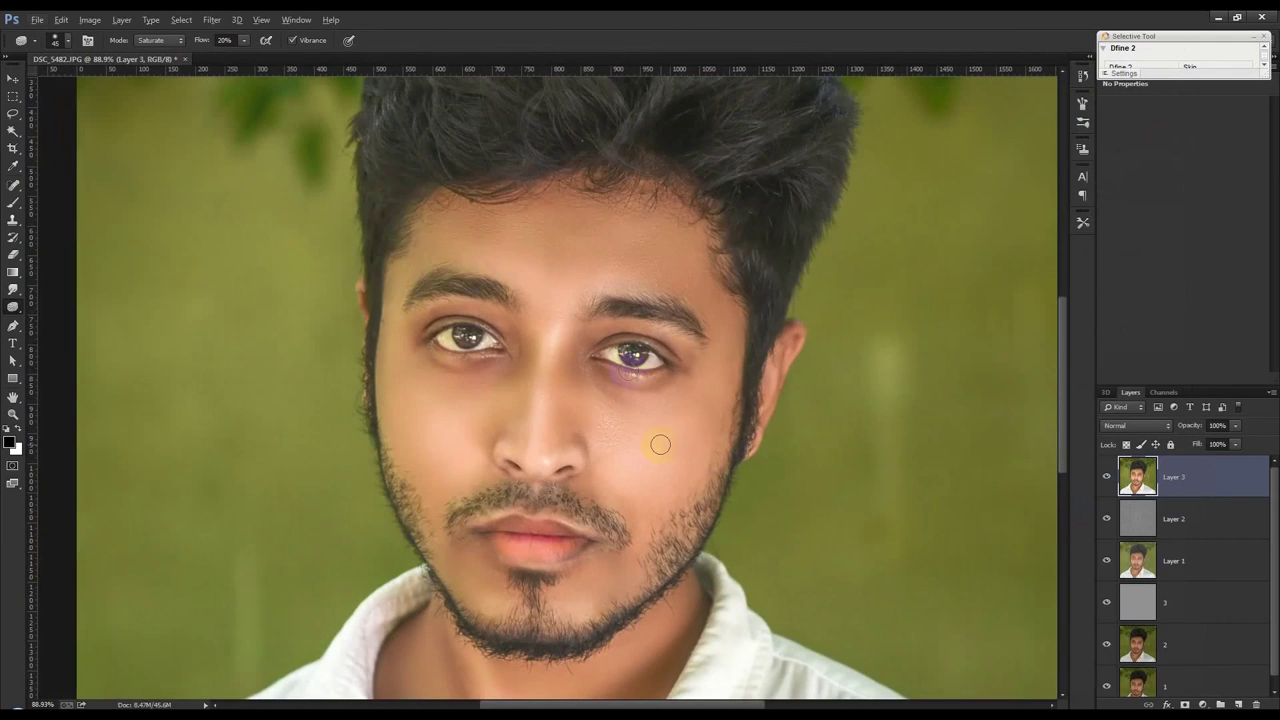
pyautogui.click(14, 185)
pyautogui.moveTo(509, 157); pyautogui.dragTo(594, 152)
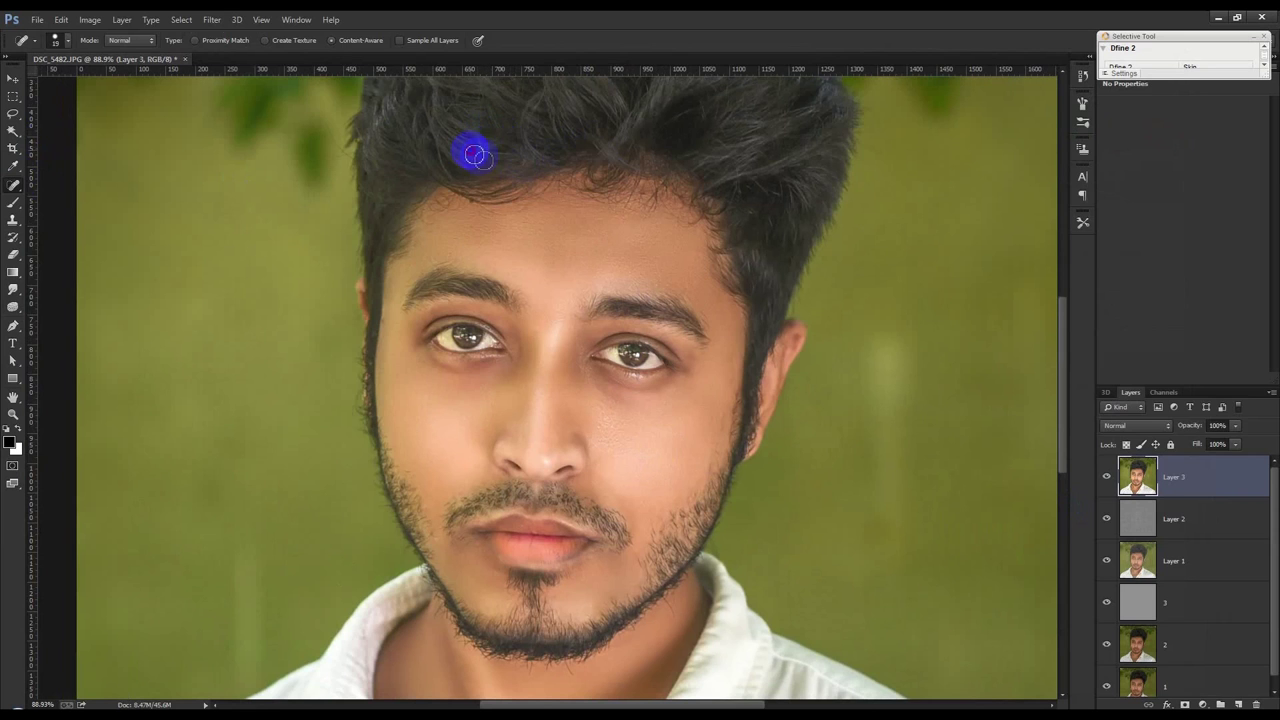
# - Heal the dark blotch at the jawline edge
pyautogui.scroll(1, 557, 220)
pyautogui.scroll(1, 557, 220)
pyautogui.scroll(-3, 551, 214)
pyautogui.scroll(-2, 543, 209)
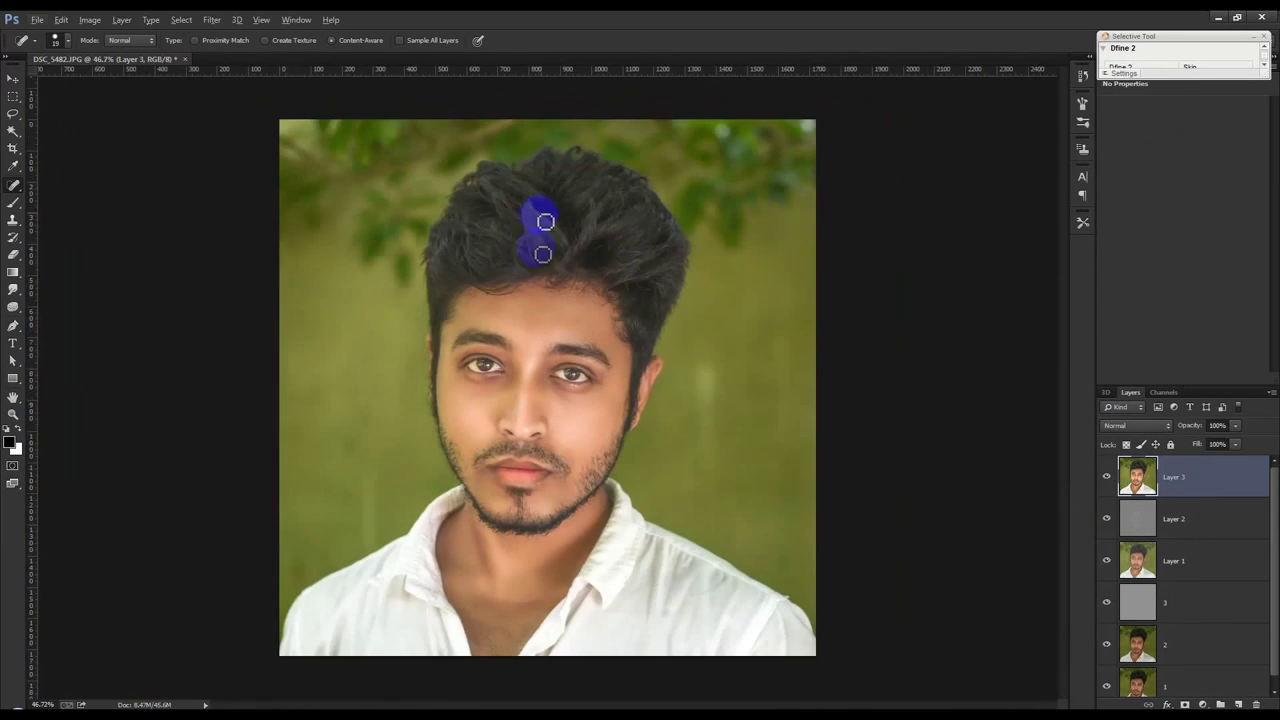
pyautogui.scroll(1, 543, 214)
pyautogui.scroll(1, 530, 265)
pyautogui.scroll(-1, 531, 270)
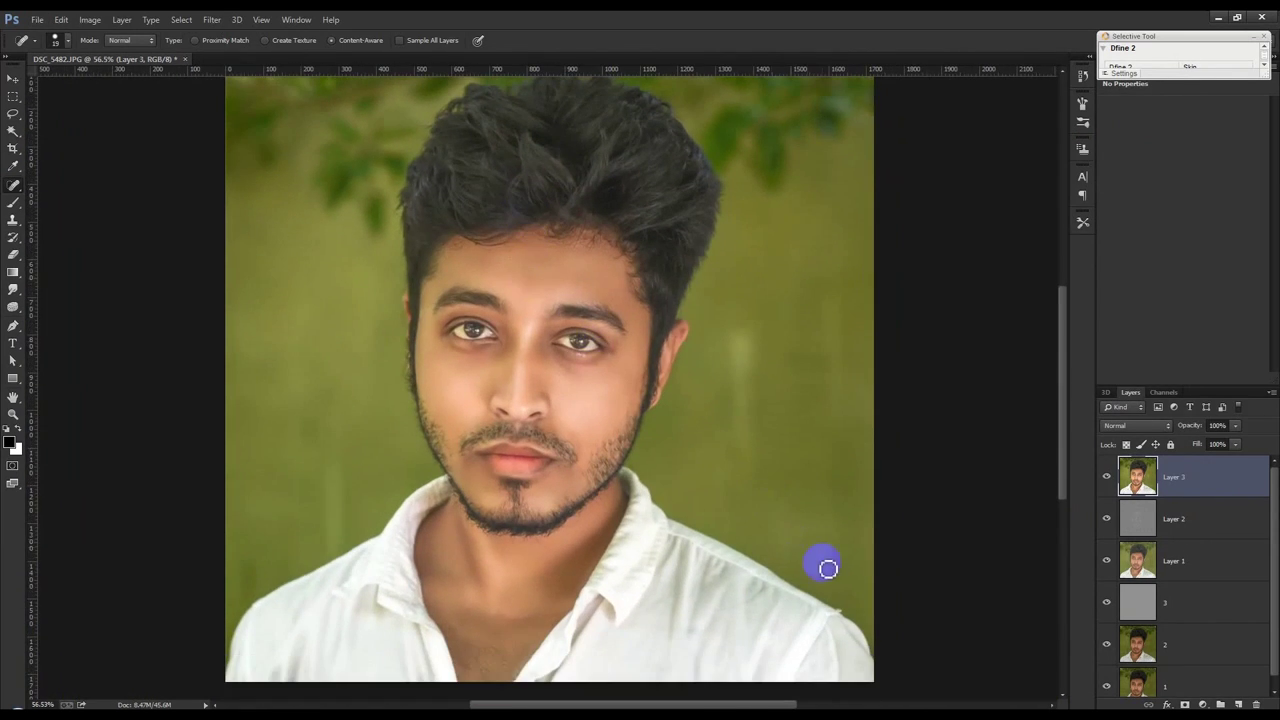
pyautogui.scroll(-1, 657, 457)
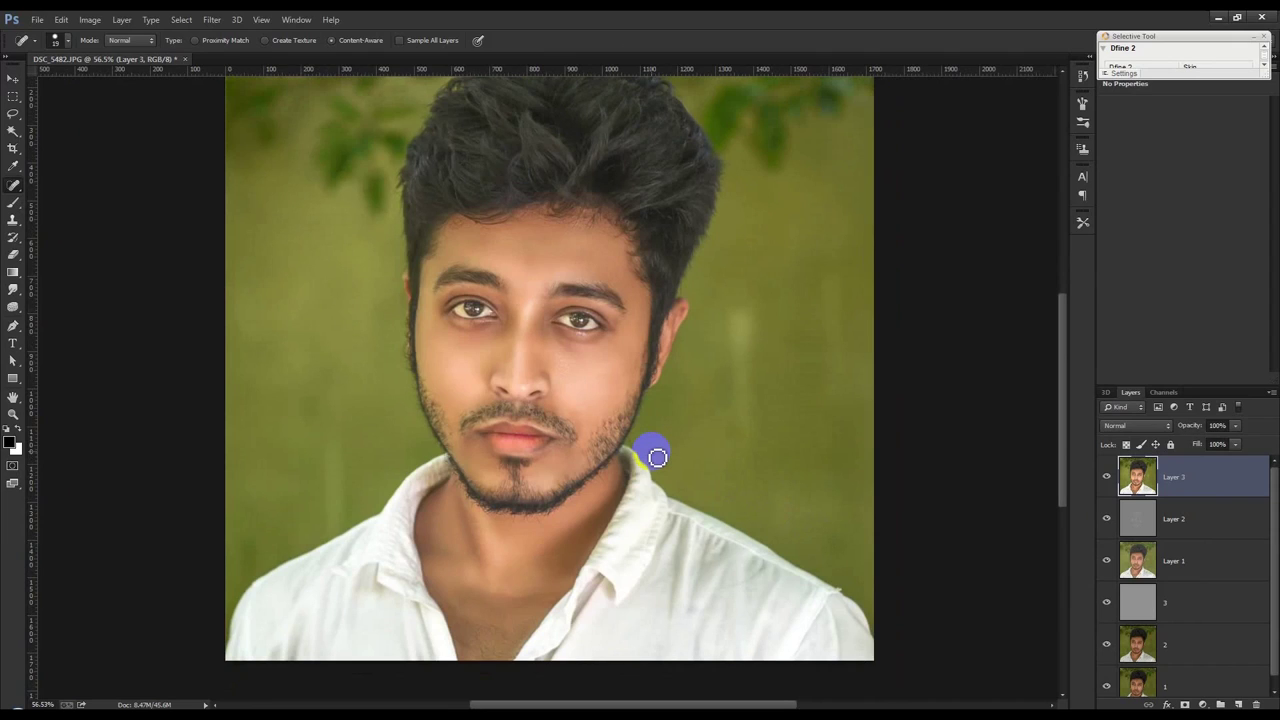
pyautogui.moveTo(657, 457); pyautogui.dragTo(649, 410)
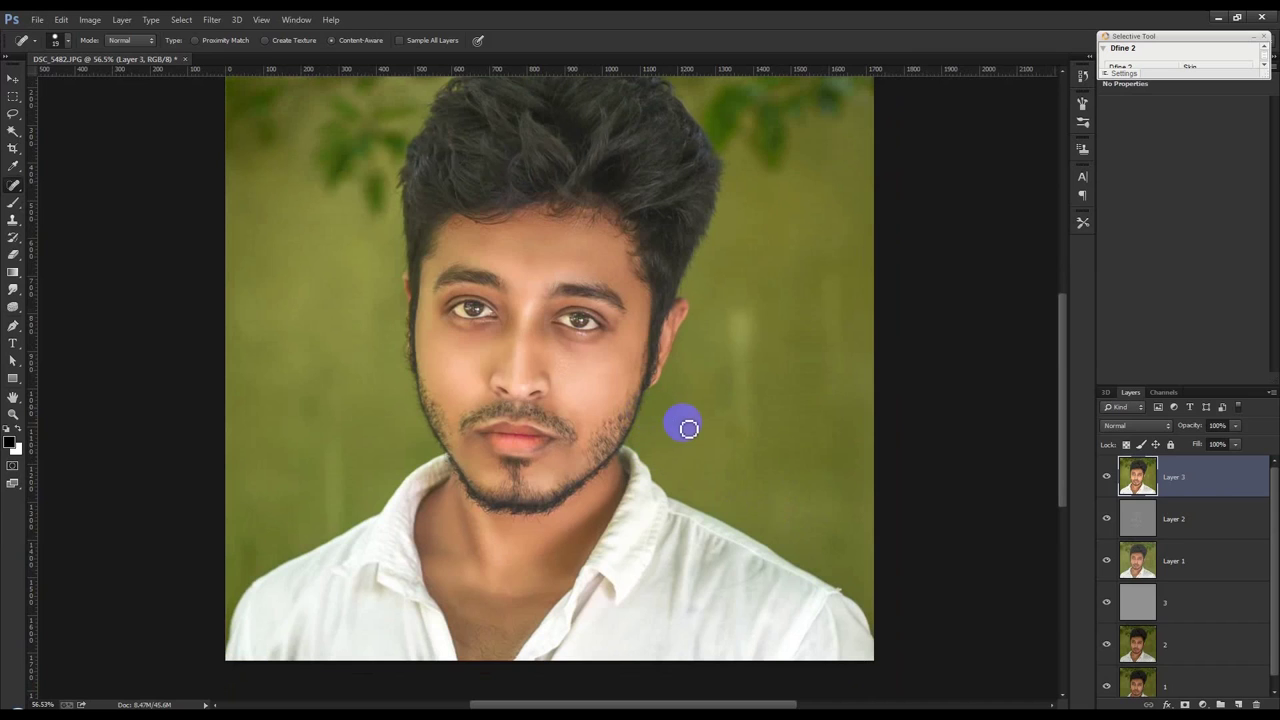